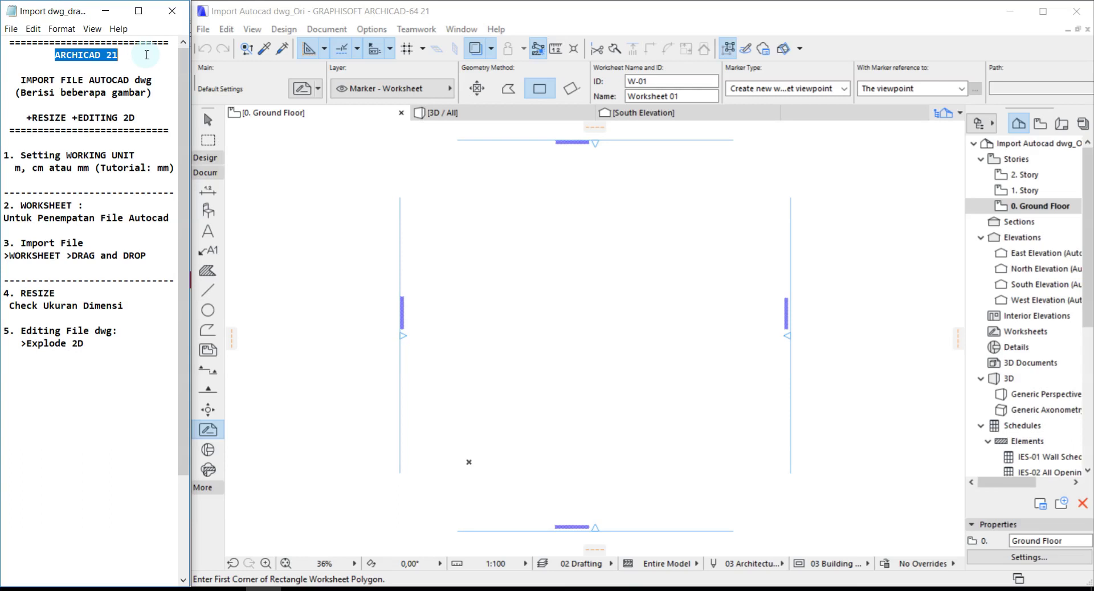
# Highlight the outline's DWG import, resize/editing and working unit lines in the notes.
pyautogui.moveTo(21, 79); pyautogui.dragTo(154, 80)
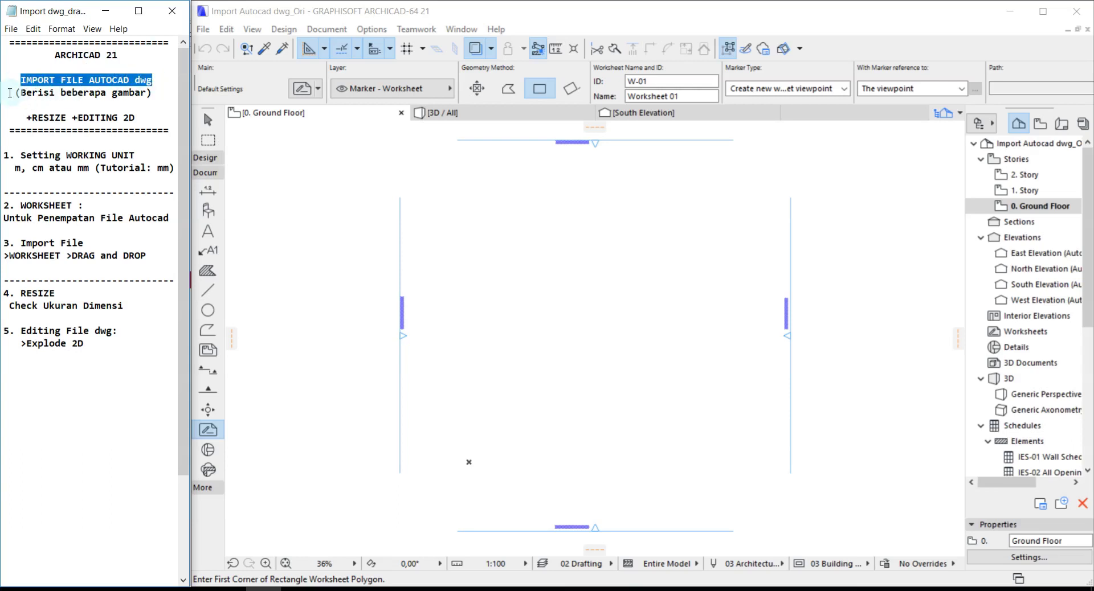
pyautogui.moveTo(9, 93); pyautogui.dragTo(150, 93)
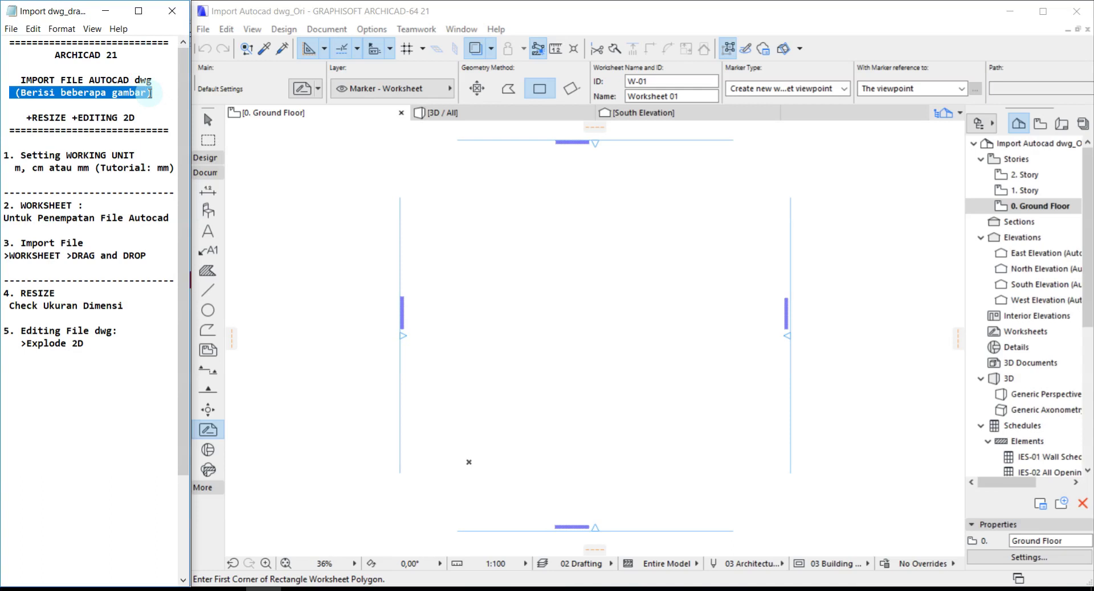
pyautogui.moveTo(21, 118); pyautogui.dragTo(144, 121)
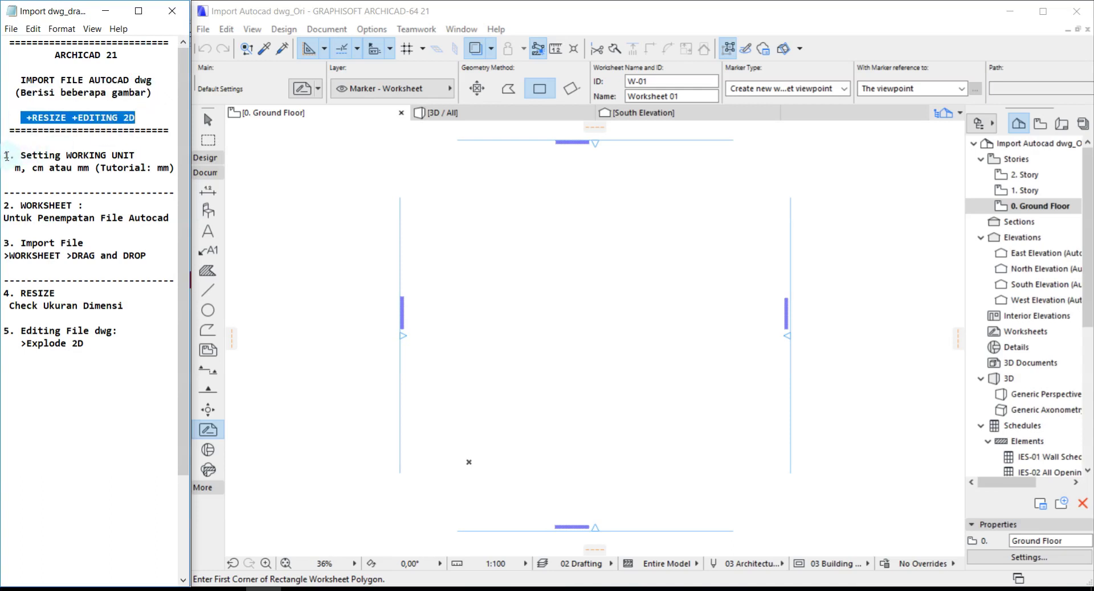
pyautogui.moveTo(4, 155)
pyautogui.mouseDown()
pyautogui.moveTo(45, 160)
pyautogui.moveTo(16, 167)
pyautogui.moveTo(170, 169)
pyautogui.mouseUp()
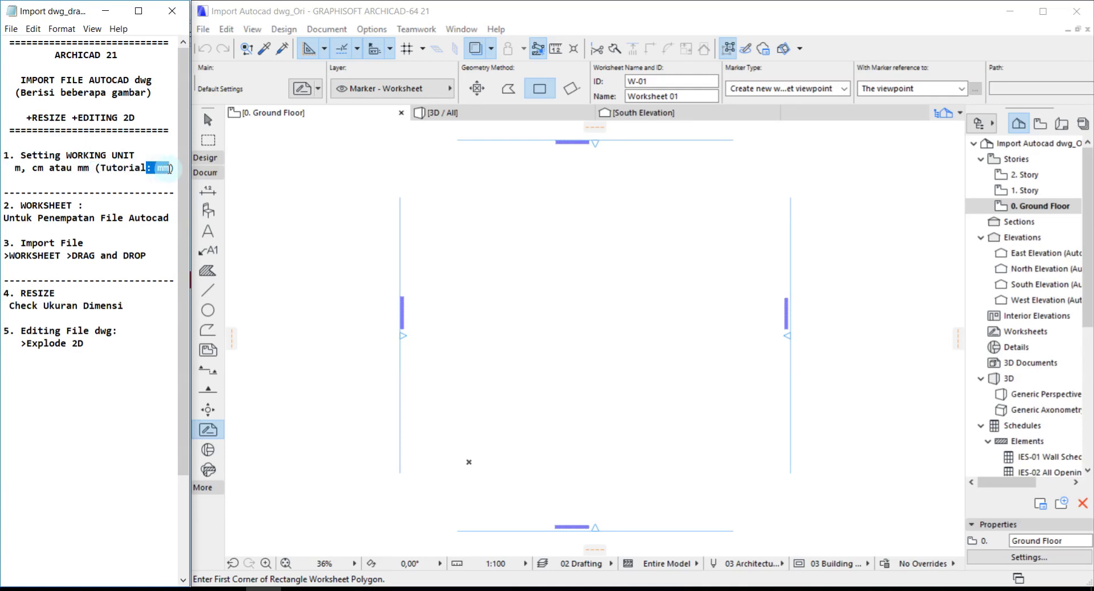
# Keep millimeter as the model working unit in Project Preferences.
pyautogui.click(390, 31)
pyautogui.click(386, 29)
pyautogui.moveTo(411, 200)
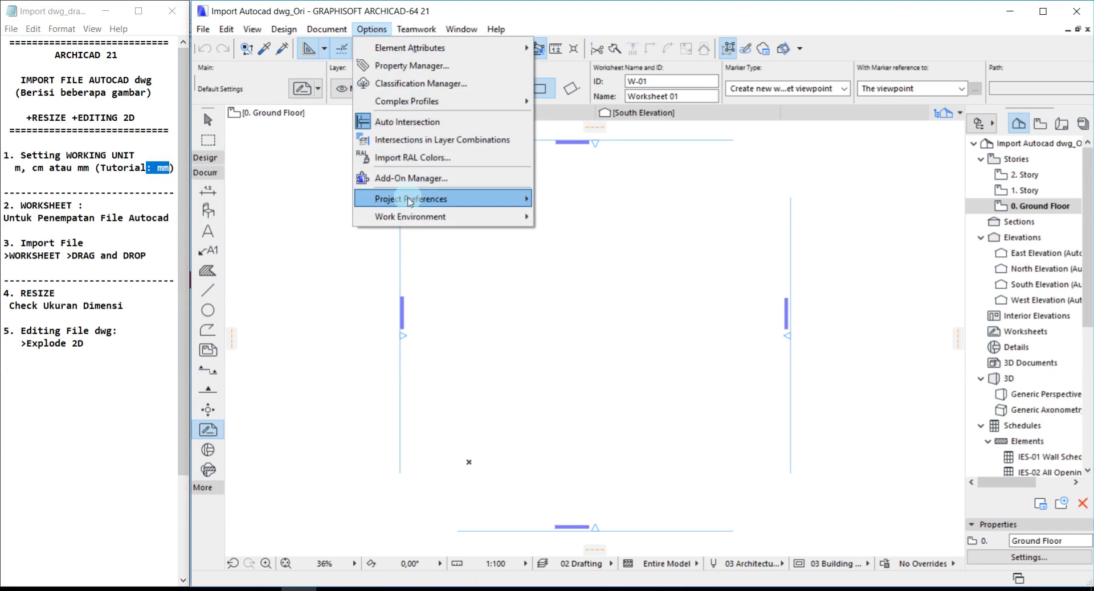
pyautogui.click(558, 199)
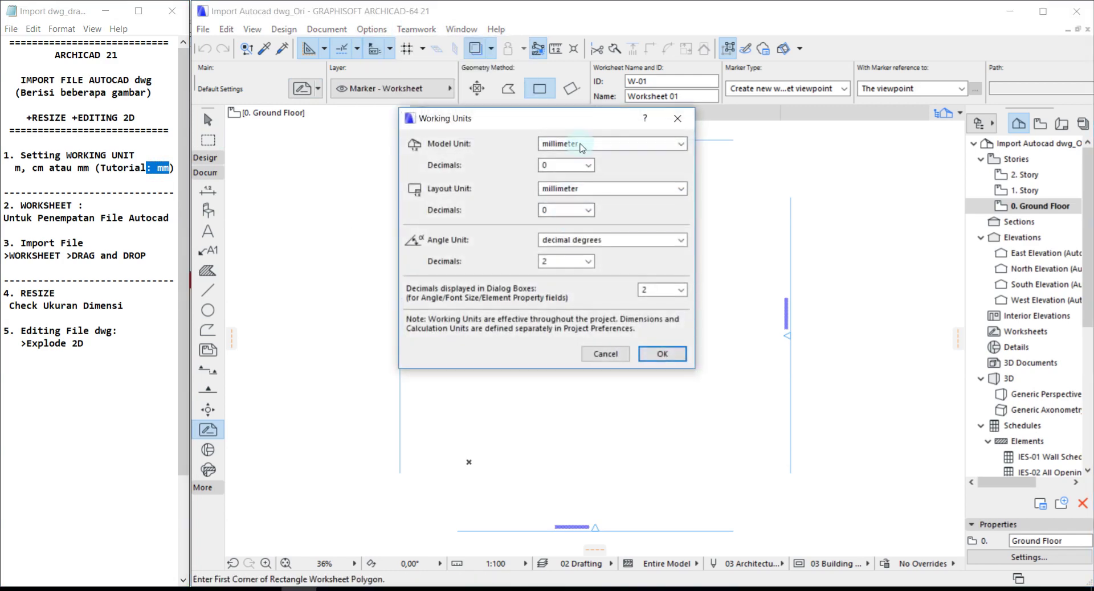
pyautogui.click(581, 147)
pyautogui.click(570, 176)
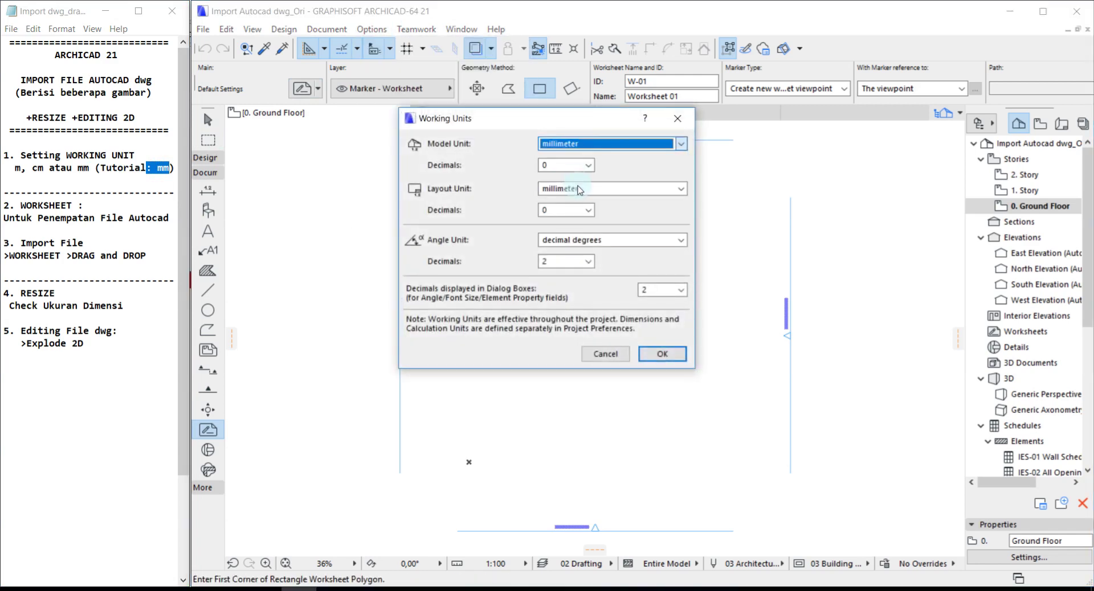
pyautogui.click(662, 354)
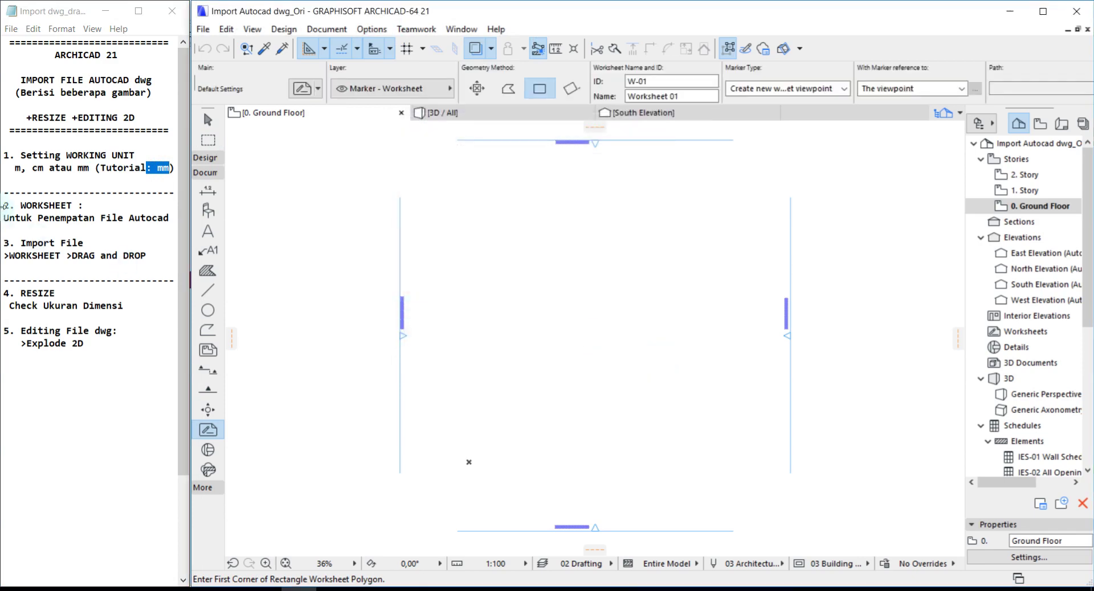
# Highlight the worksheet step in the notes, then right-click Worksheets in the Navigator.
pyautogui.moveTo(4, 206); pyautogui.dragTo(88, 206)
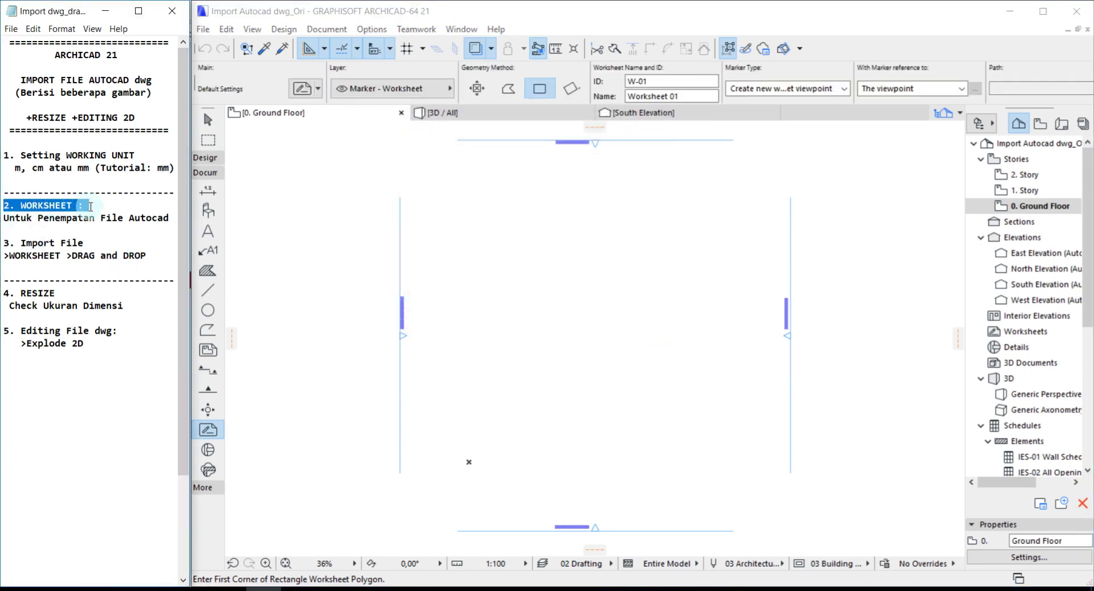
pyautogui.moveTo(4, 218); pyautogui.dragTo(169, 219)
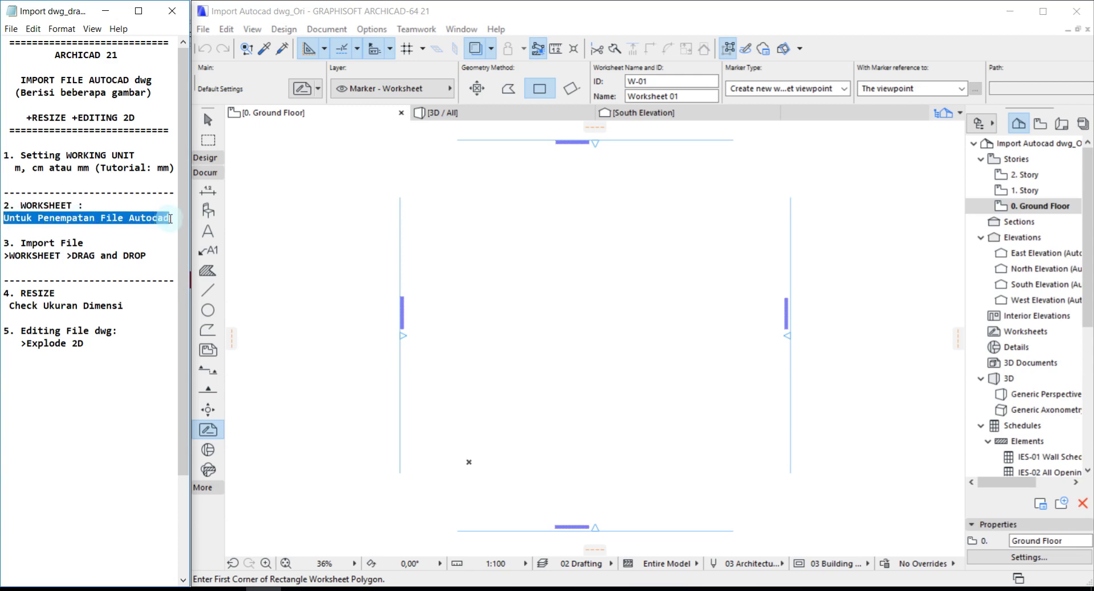
pyautogui.click(1002, 340)
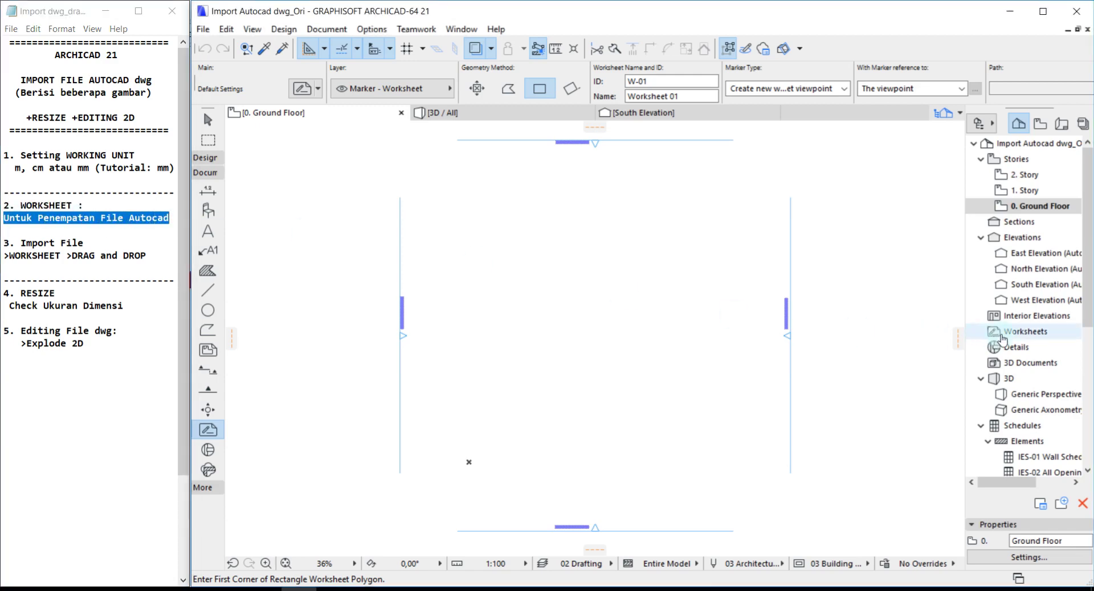
pyautogui.rightClick(1002, 340)
# Create a new independent worksheet named DWG_01.
pyautogui.click(912, 346)
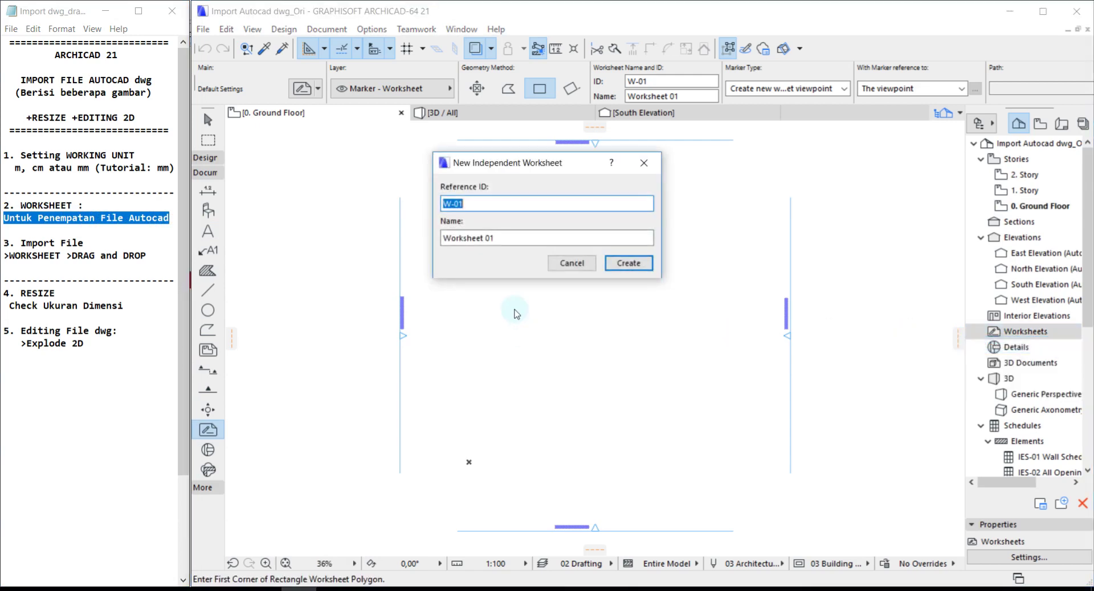
pyautogui.doubleClick(488, 236)
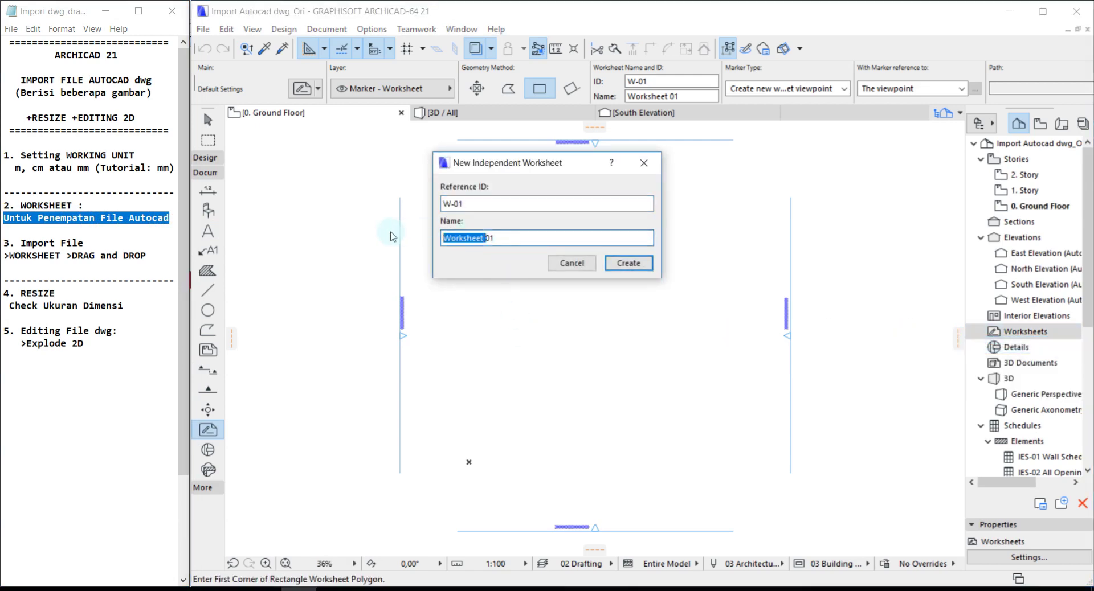
pyautogui.write('DWG')
pyautogui.write('_')
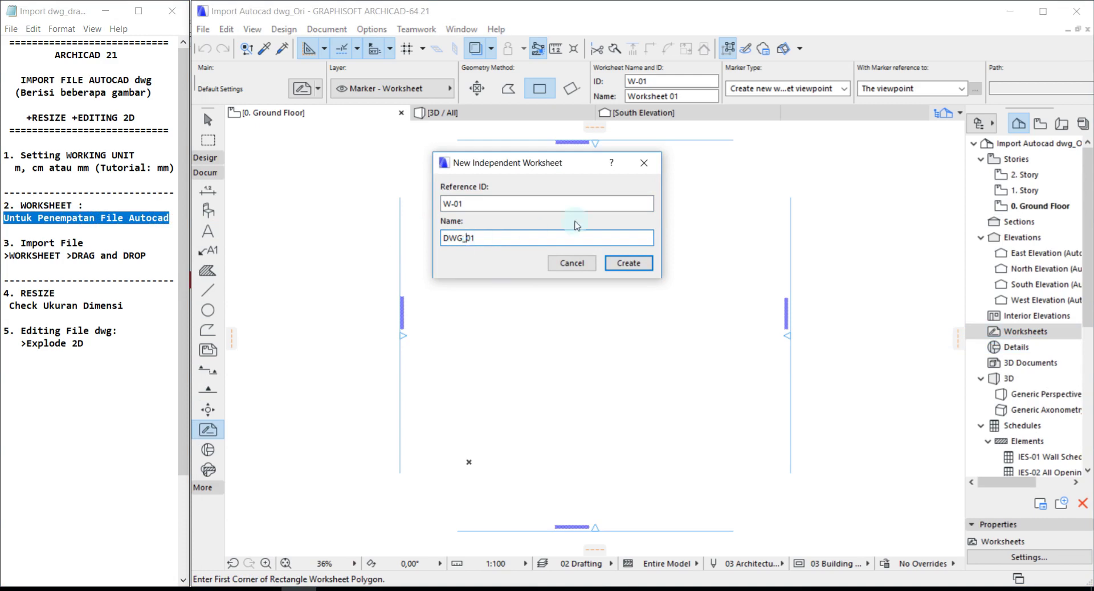
pyautogui.click(630, 263)
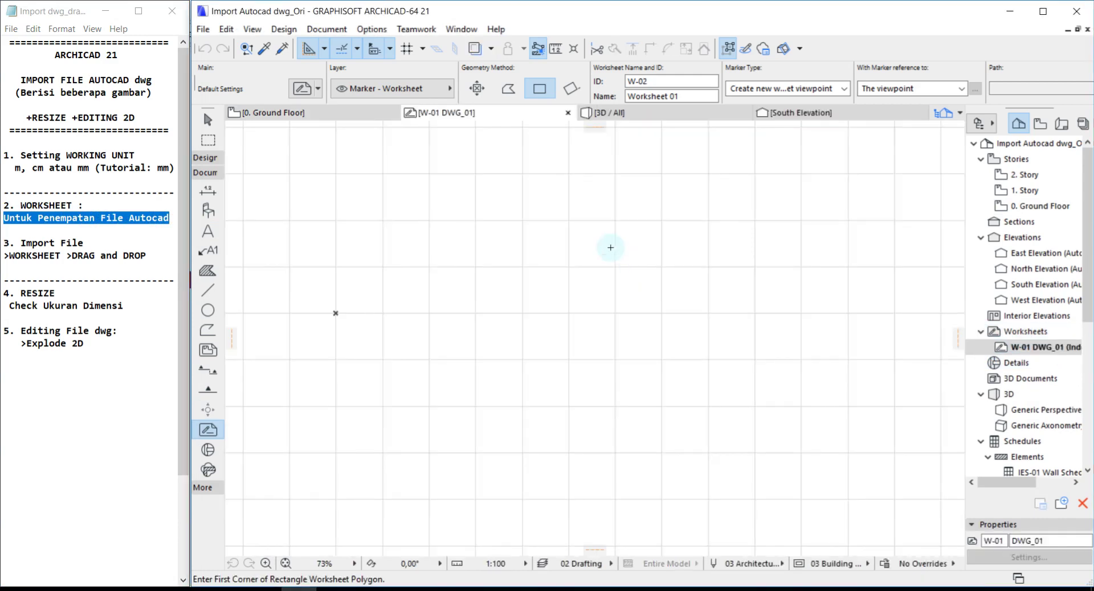
# Set the worksheet grid to 1000 by 1000 main spacing and 500 by 500 snap spacing.
pyautogui.click(253, 31)
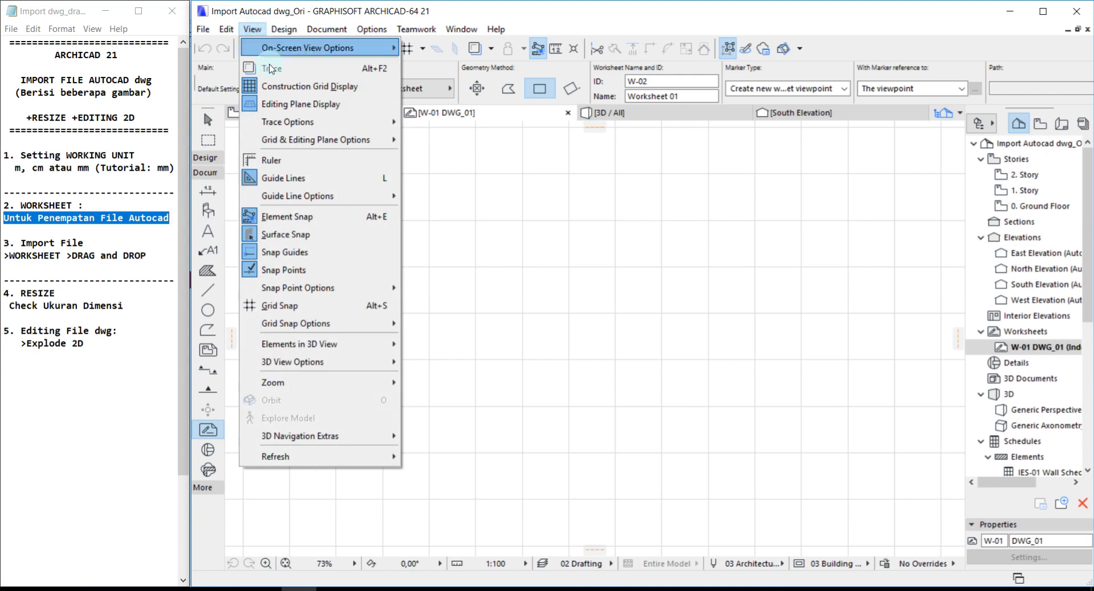
pyautogui.moveTo(316, 139)
pyautogui.click(445, 139)
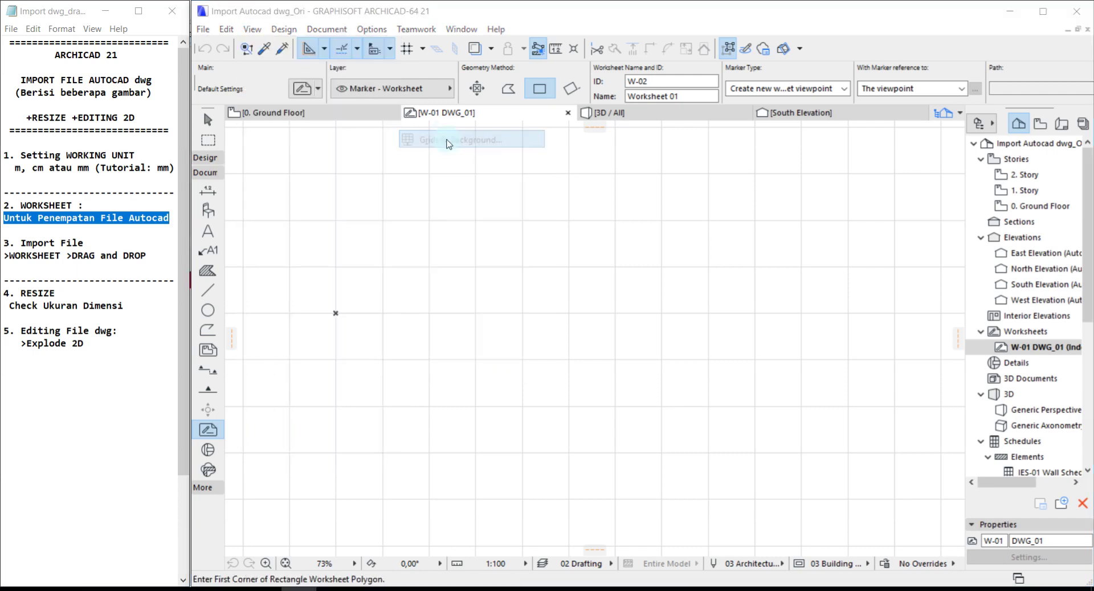
pyautogui.write('1000')
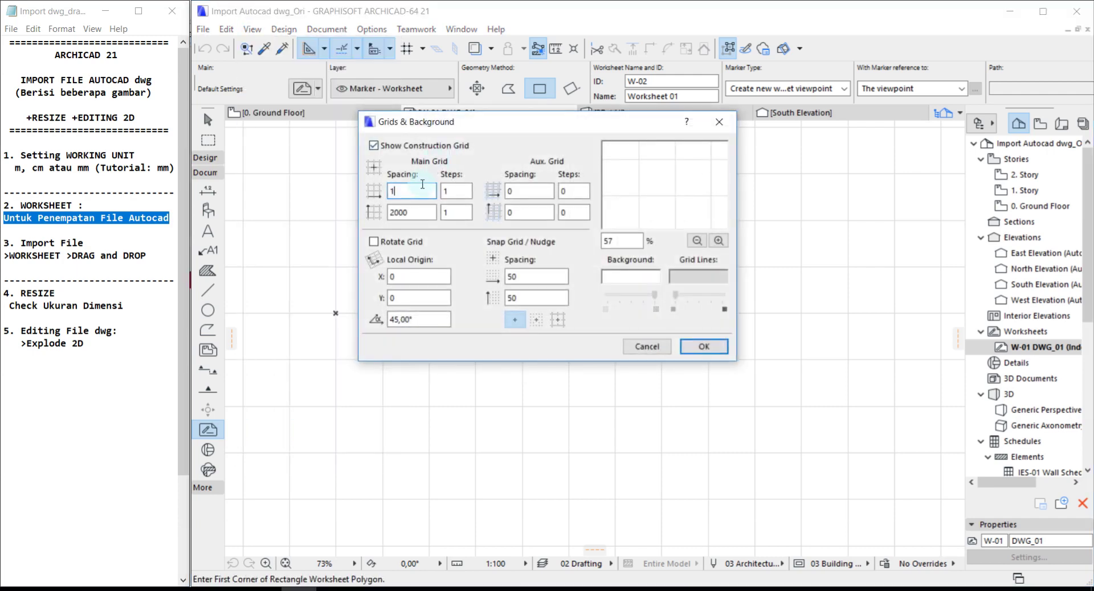
pyautogui.doubleClick(409, 212)
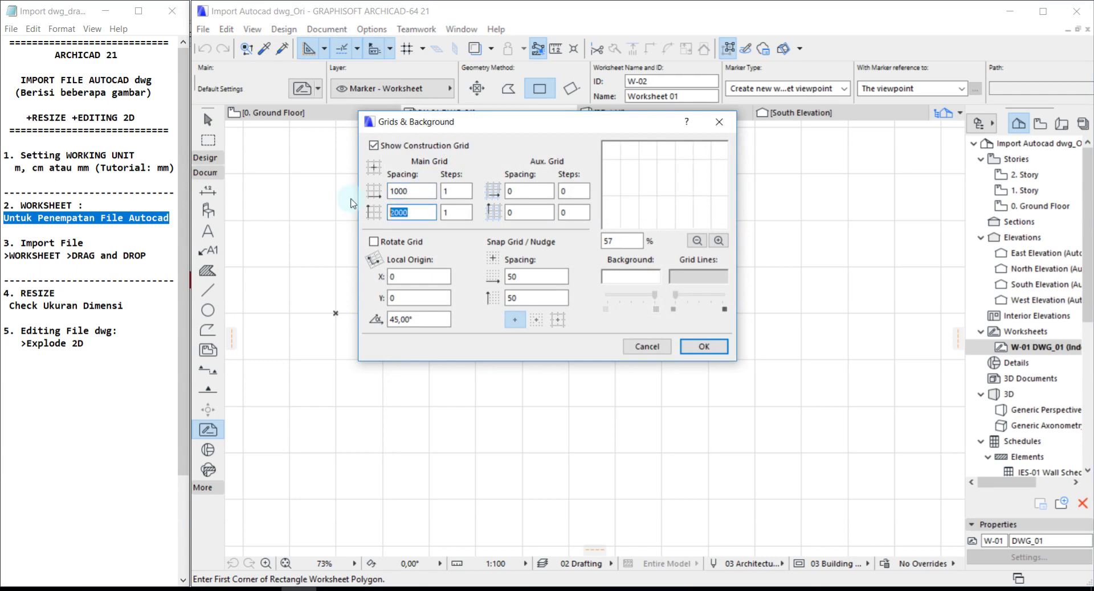
pyautogui.write('1000')
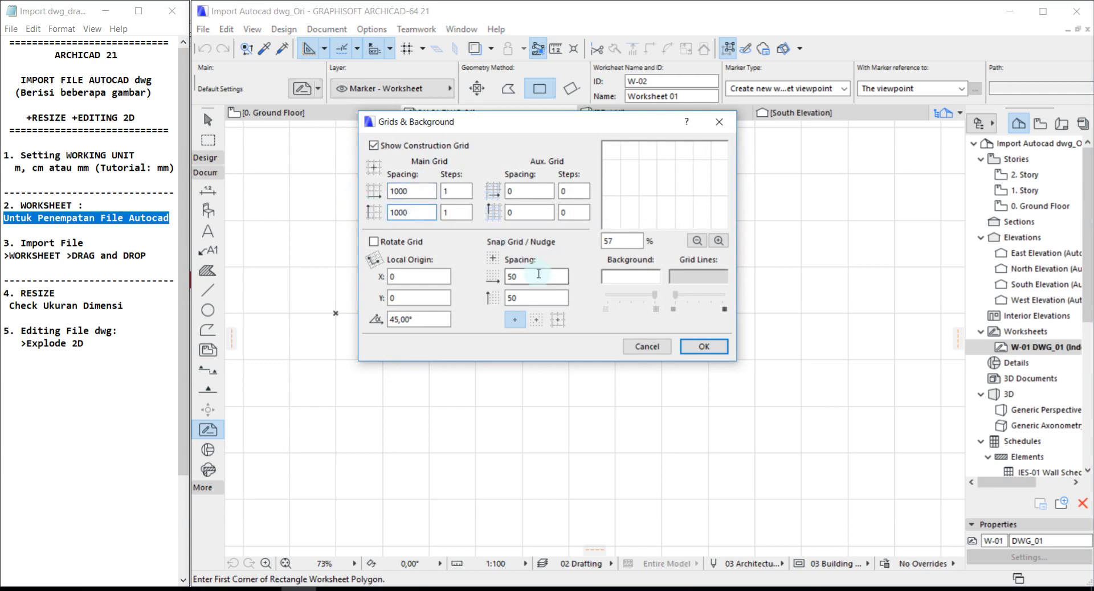
pyautogui.click(539, 276)
pyautogui.write('0')
pyautogui.doubleClick(539, 297)
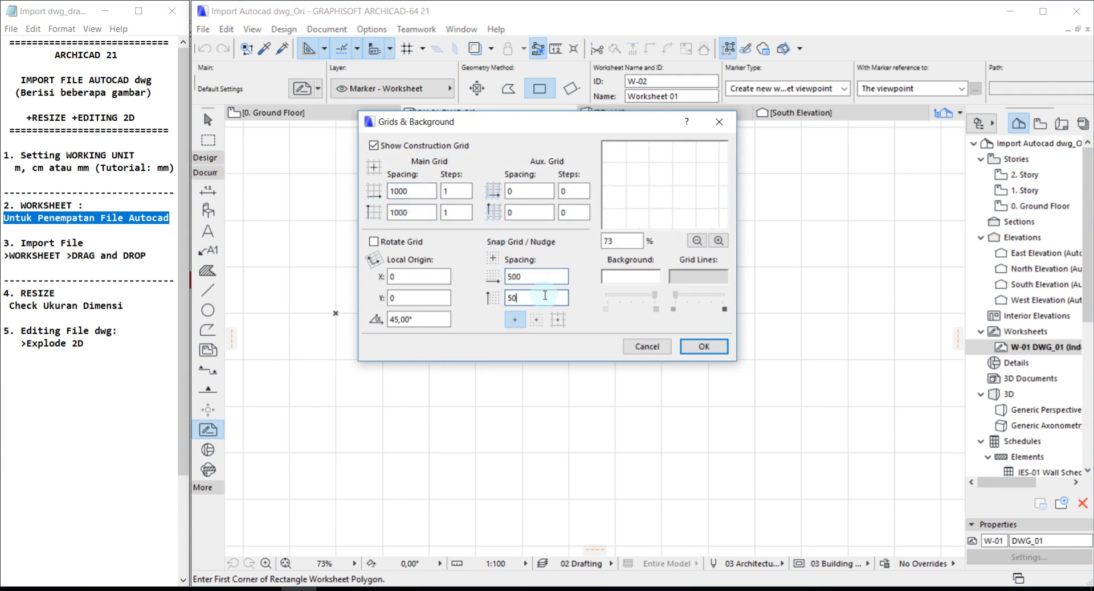
pyautogui.write('500')
pyautogui.click(700, 347)
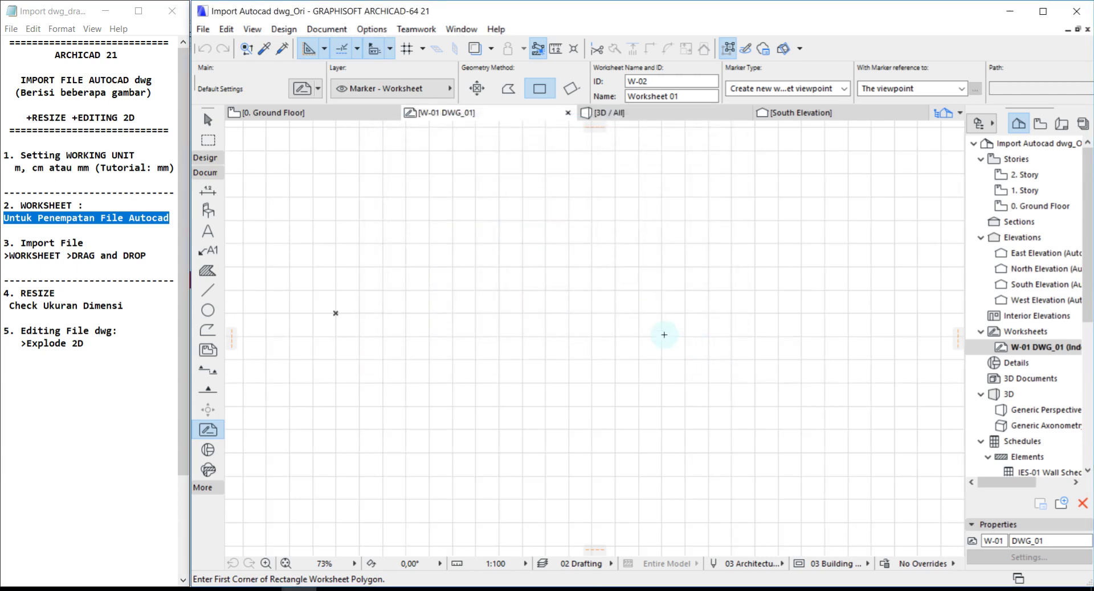
# Open bagian 3_Rnc Balok_Shear Wall +Kuda2 Atap from the FASHION - STRUKTUR DWG folder in CorelCAD.
pyautogui.moveTo(5, 243); pyautogui.dragTo(84, 243)
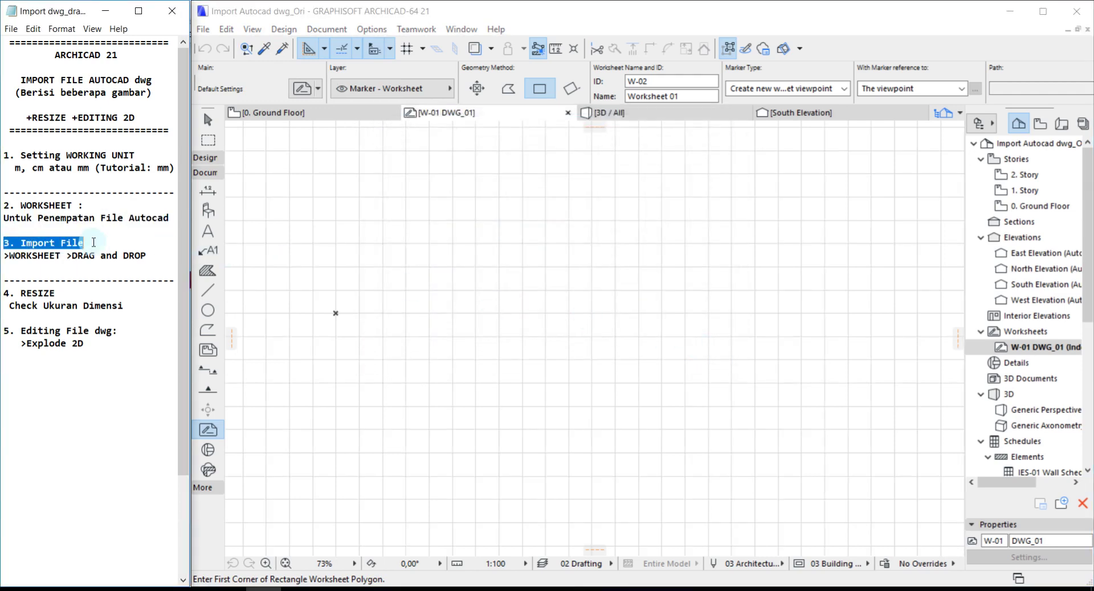
pyautogui.click(359, 589)
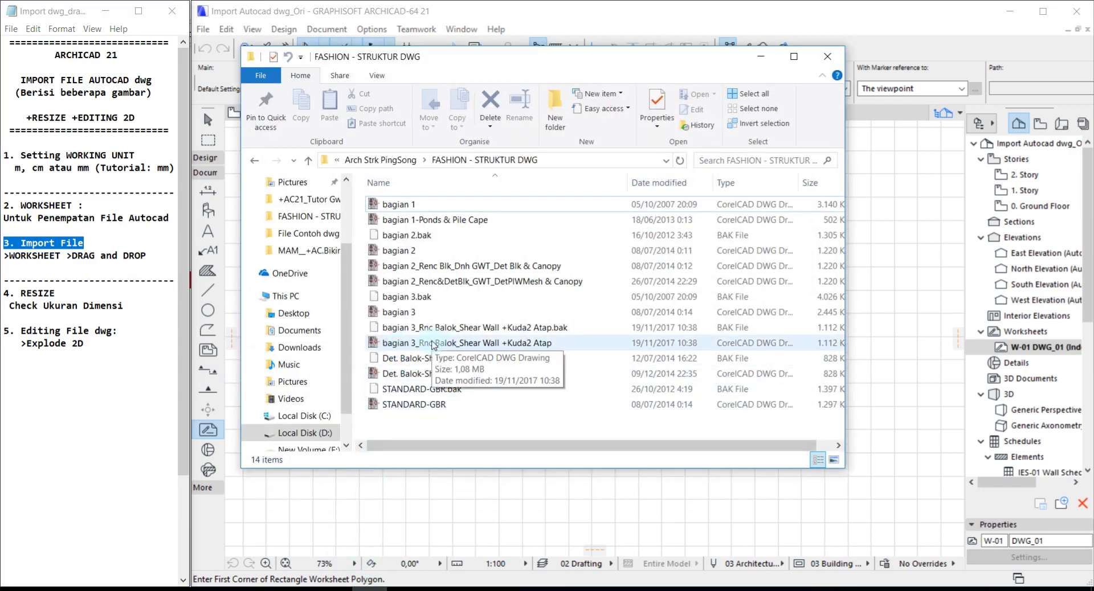
pyautogui.click(433, 343)
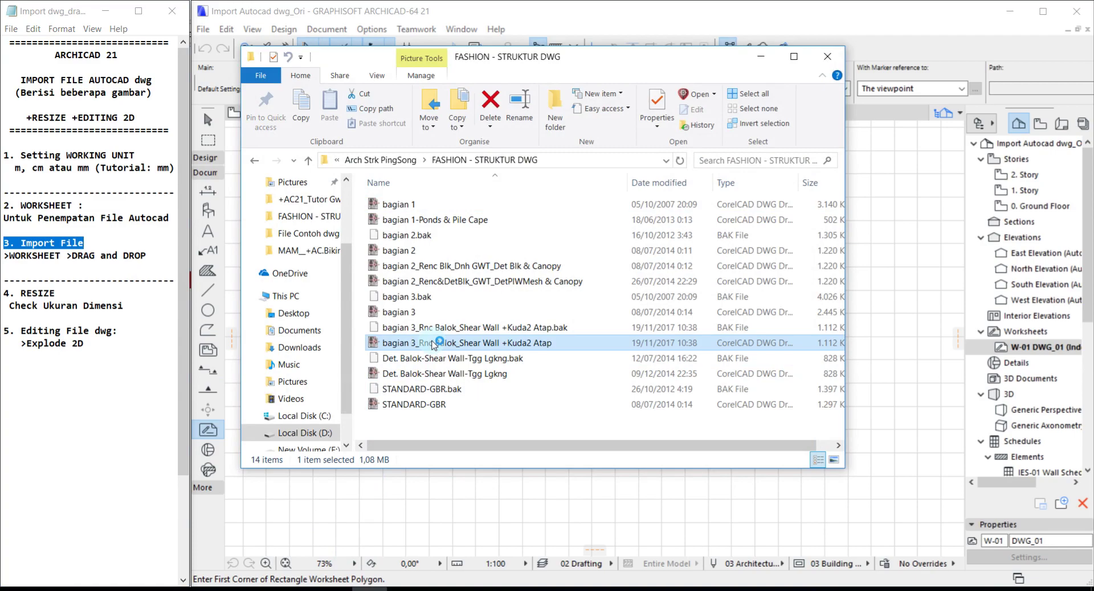
pyautogui.doubleClick(433, 343)
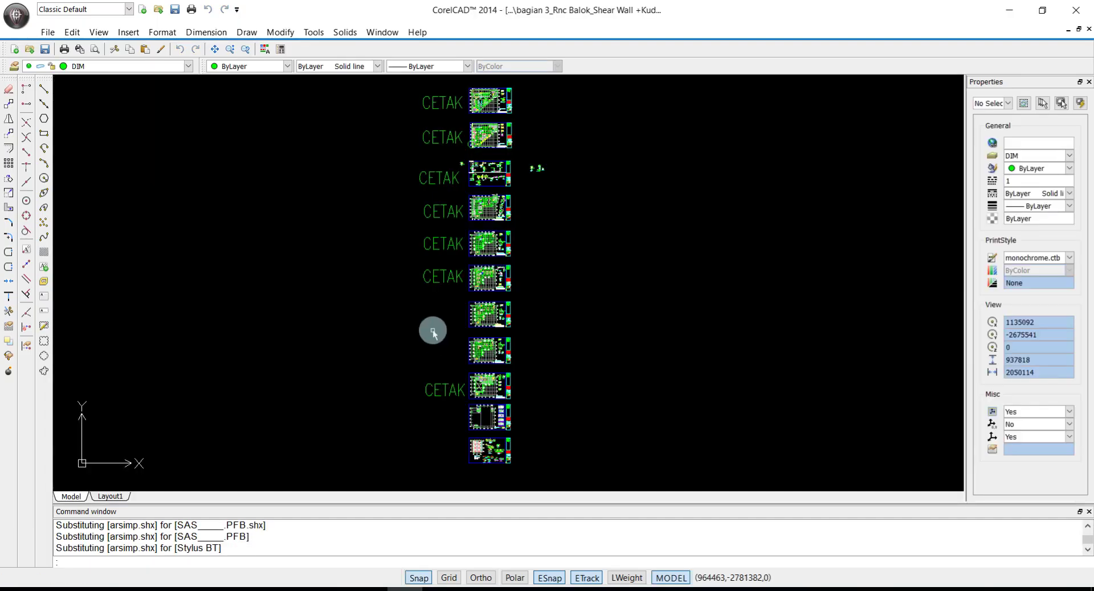
# Minimize CorelCAD 2014 to reveal ARCHICAD and the DWG folder.
pyautogui.scroll(1, 462, 98)
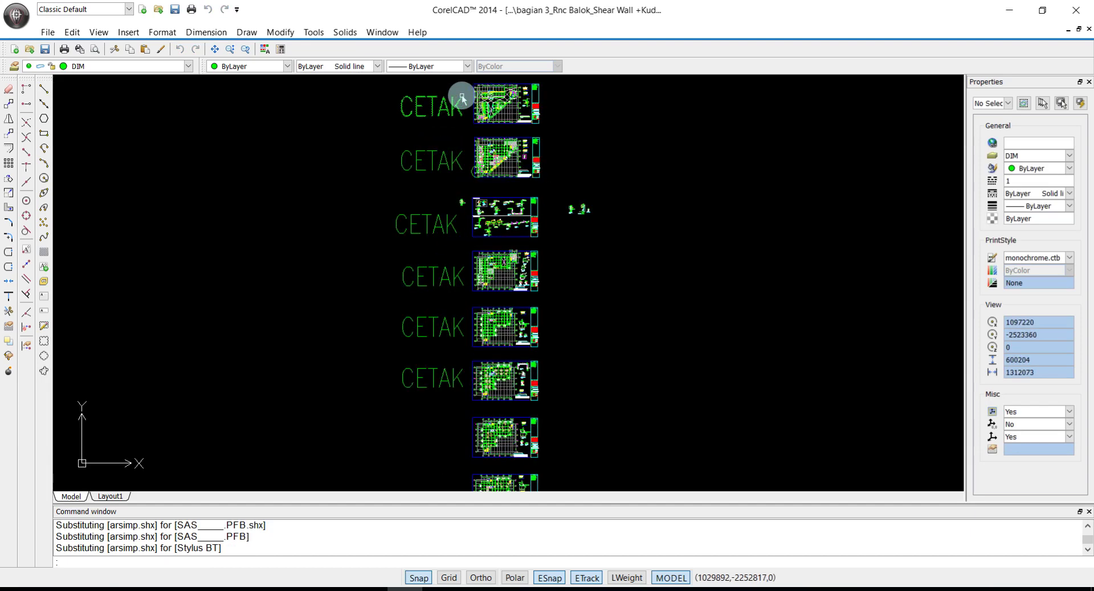
pyautogui.scroll(-2, 476, 183)
pyautogui.scroll(2, 486, 483)
pyautogui.scroll(-1, 486, 483)
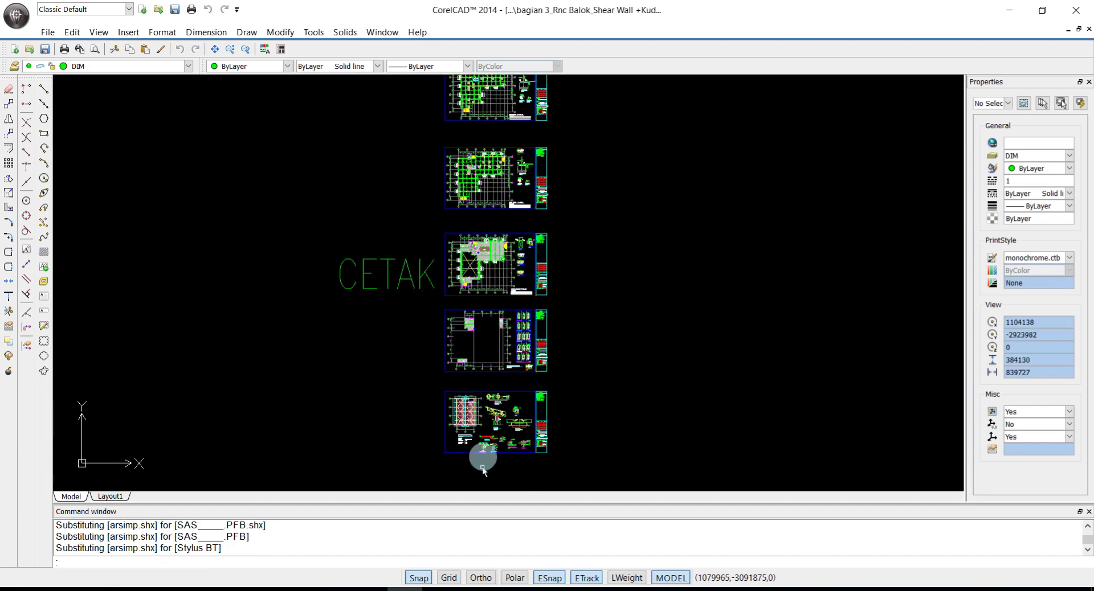
pyautogui.scroll(2, 483, 456)
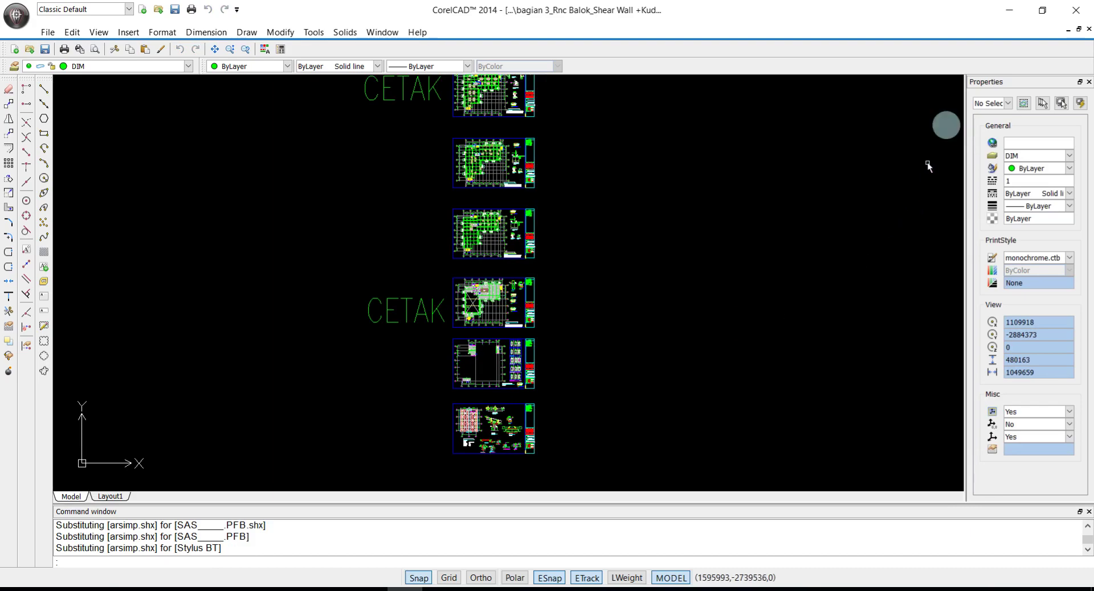
pyautogui.click(1006, 14)
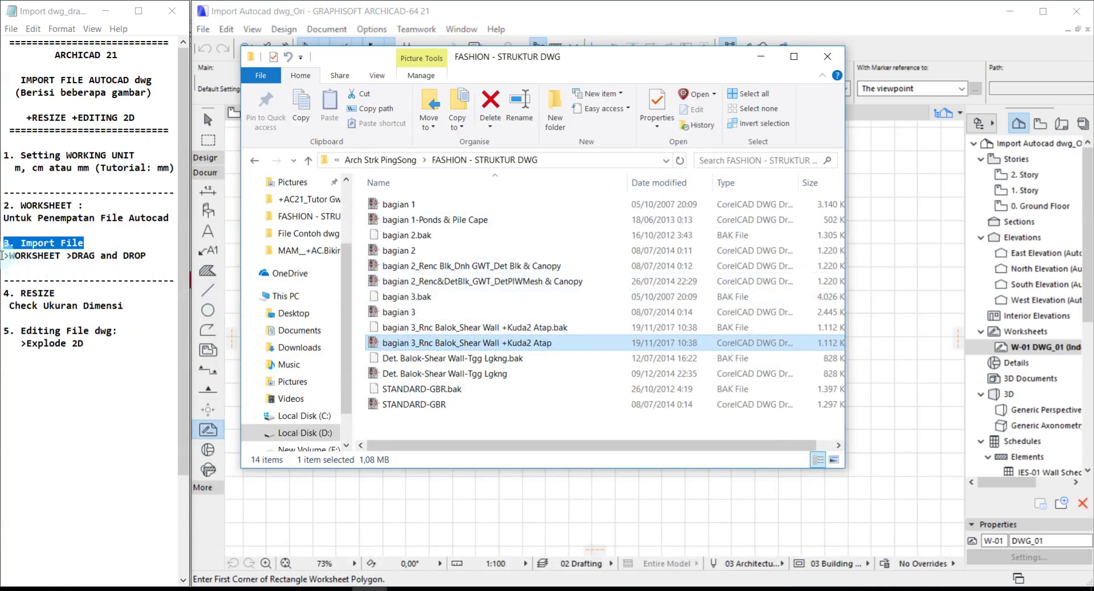
# Drag the bagian 3 DWG from File Explorer onto the ARCHICAD worksheet canvas.
pyautogui.moveTo(2, 255); pyautogui.dragTo(147, 256)
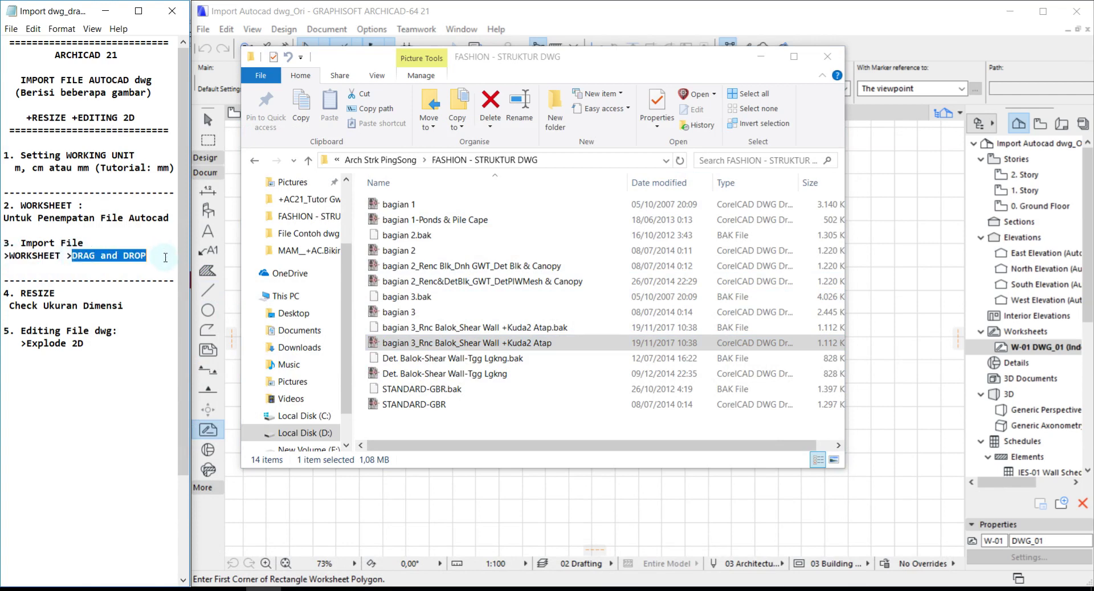
pyautogui.moveTo(416, 344); pyautogui.dragTo(885, 302)
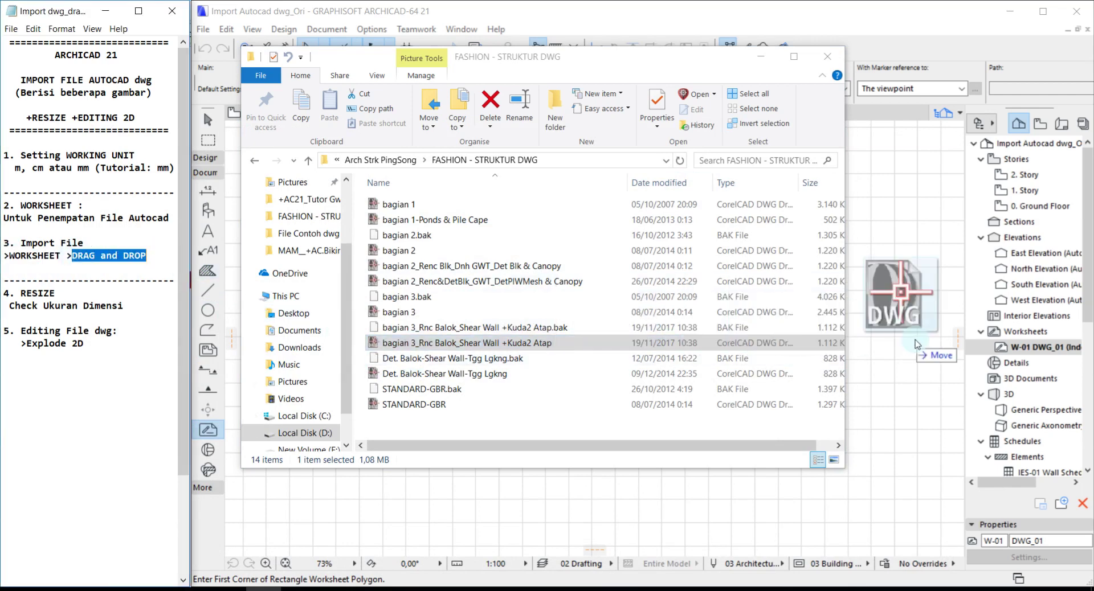
# Place the DWG at 1 millimeter per drawing unit.
pyautogui.click(761, 56)
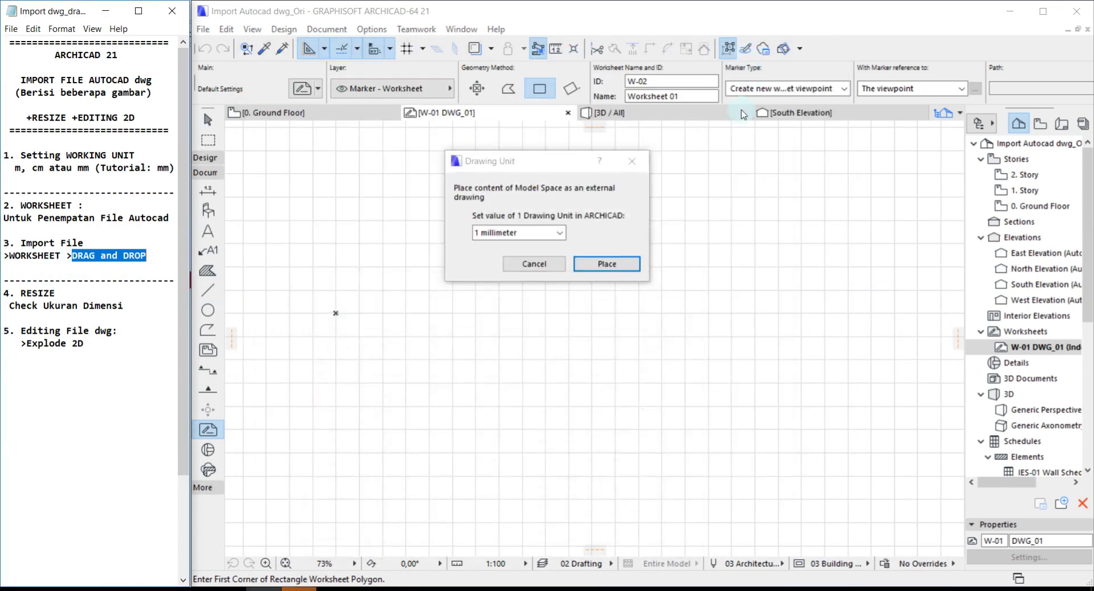
pyautogui.click(560, 232)
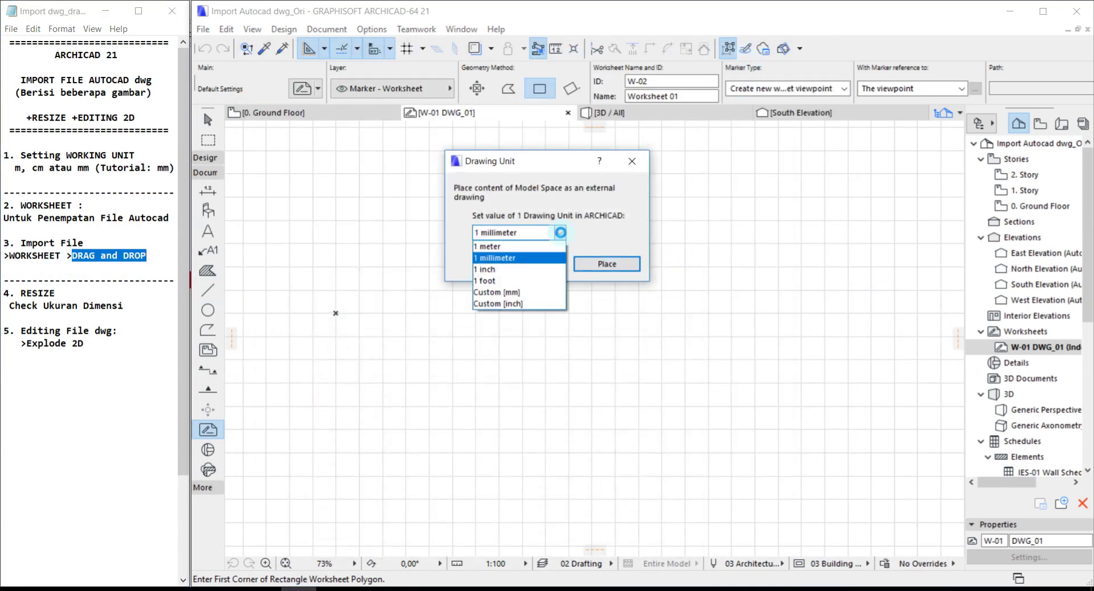
pyautogui.click(595, 245)
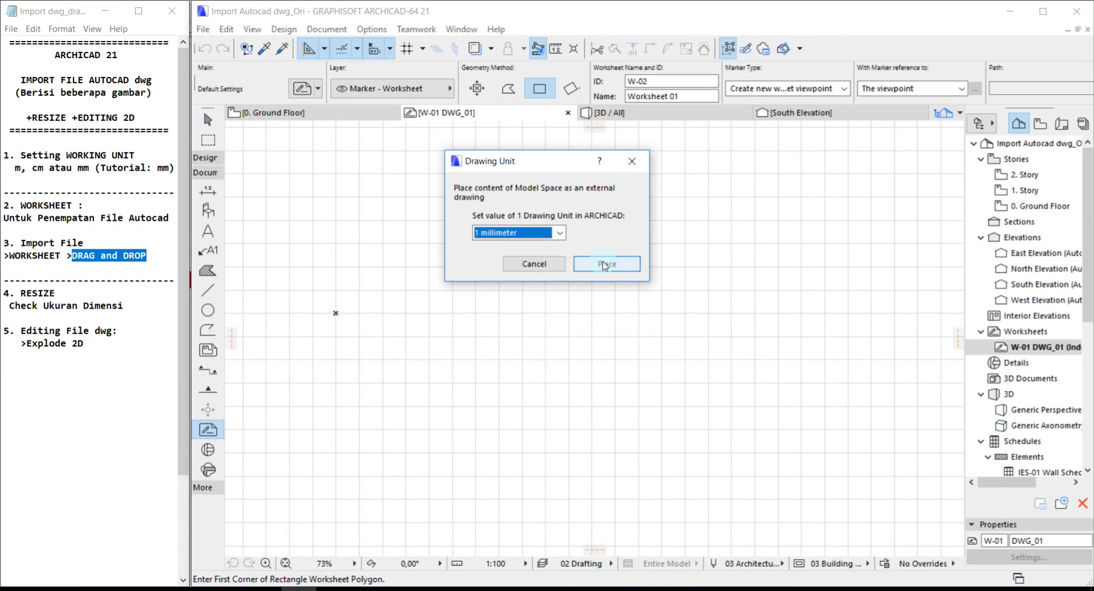
pyautogui.click(605, 264)
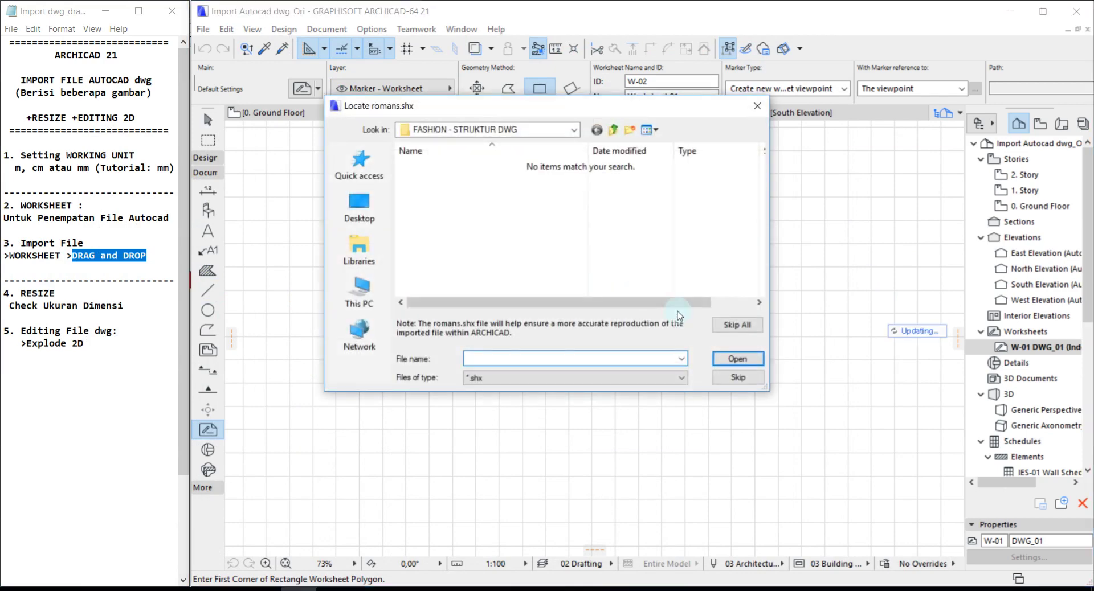
# Skip the romans.shx font and large hatch prompts, then start a new note line.
pyautogui.click(719, 328)
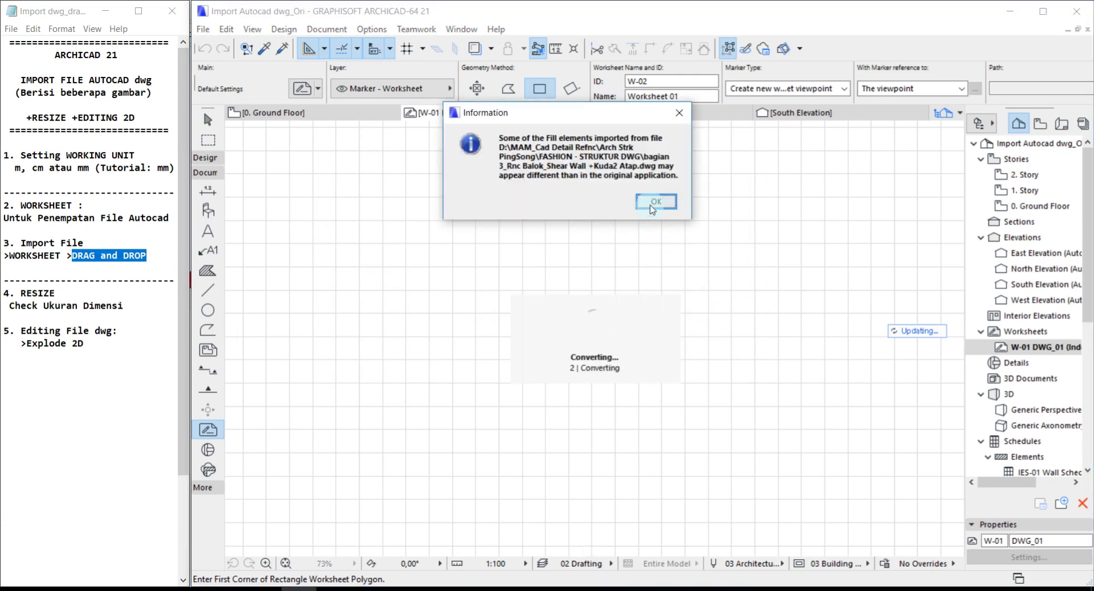
pyautogui.click(652, 203)
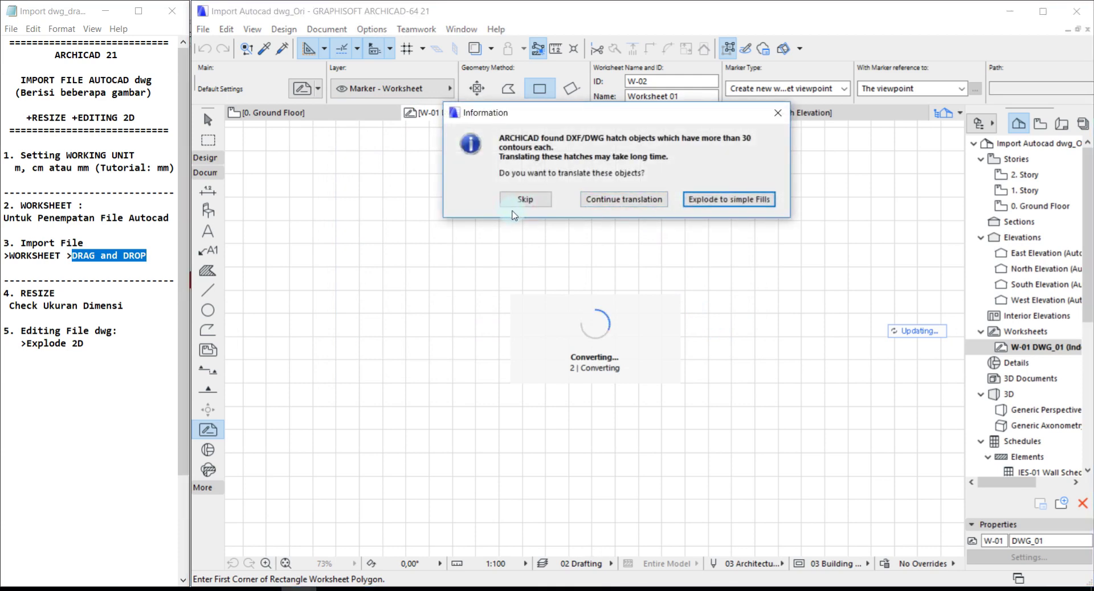
pyautogui.click(709, 200)
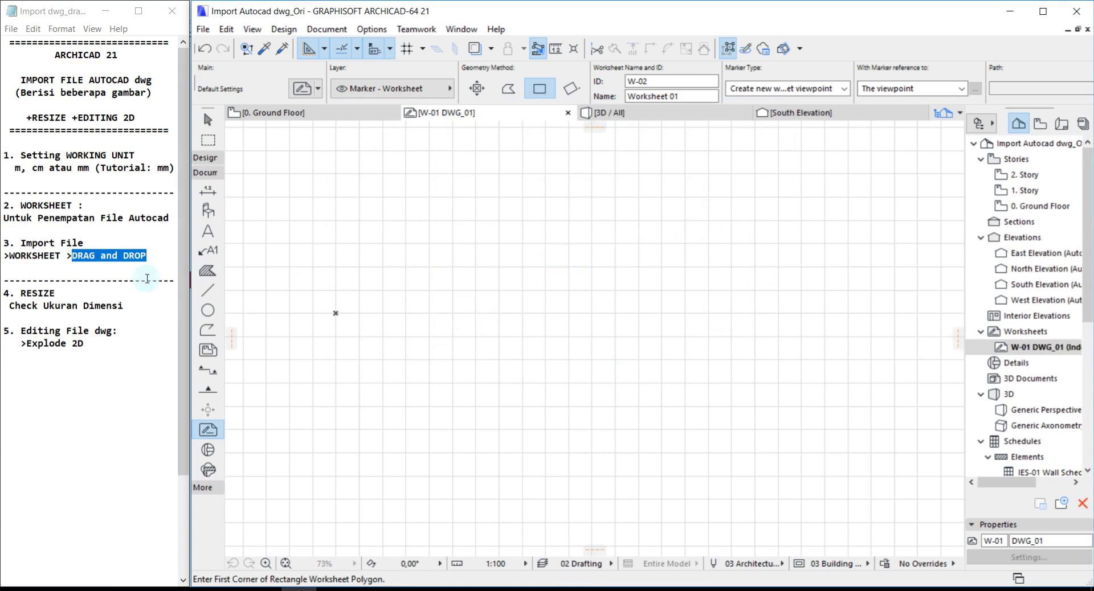
pyautogui.click(151, 259)
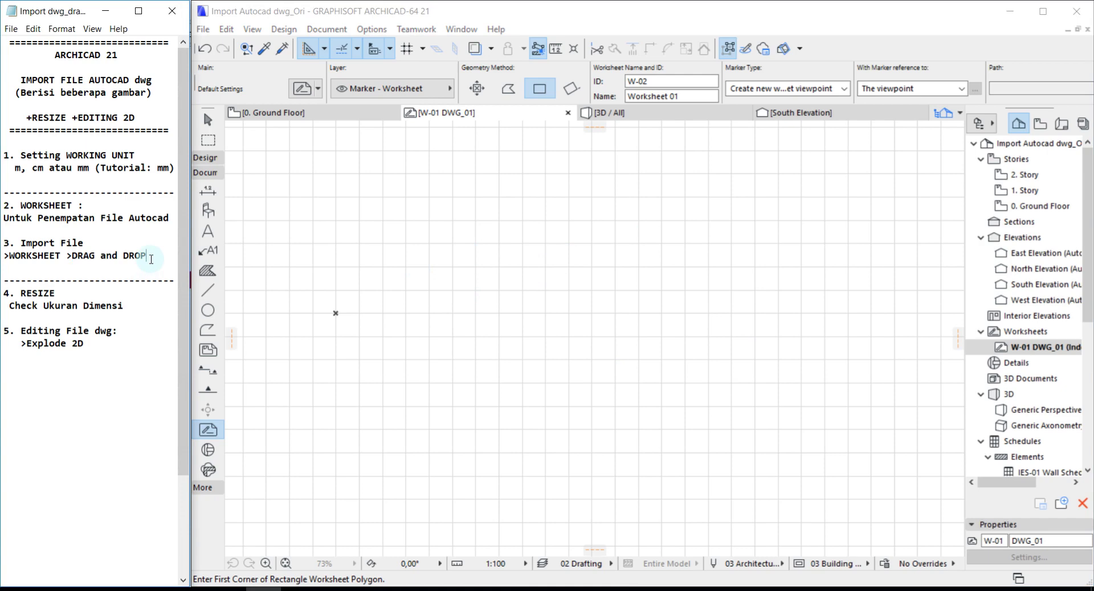
pyautogui.press('Return')
pyautogui.press('Return')
pyautogui.write('Check Po')
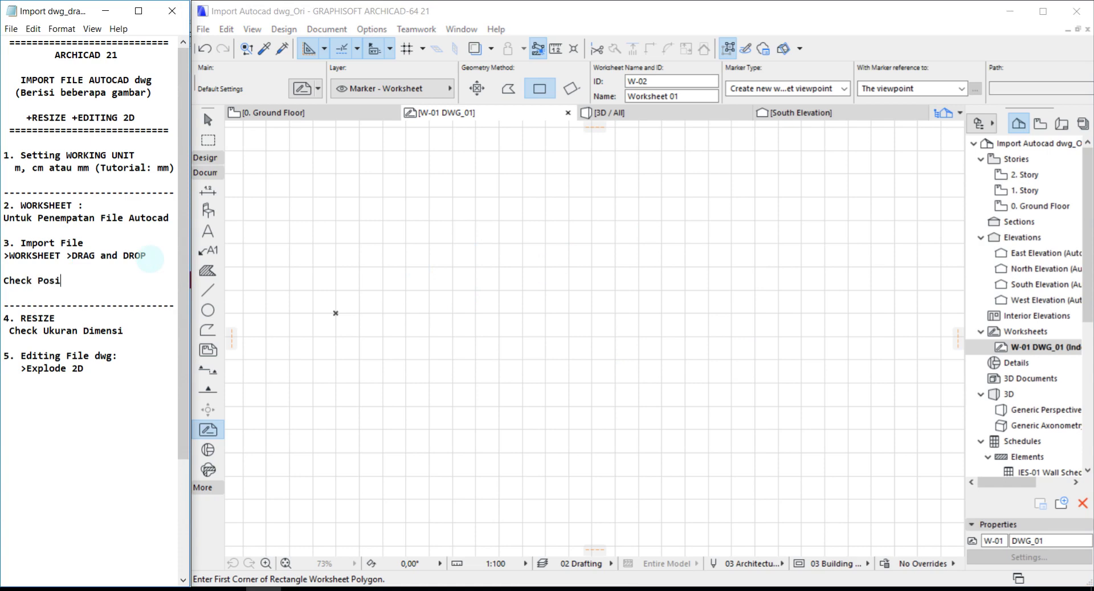
# Finish the 'Check Posisi Gambar' note, fit the worksheet in view and select the placed DWG.
pyautogui.write('sisi Gambar')
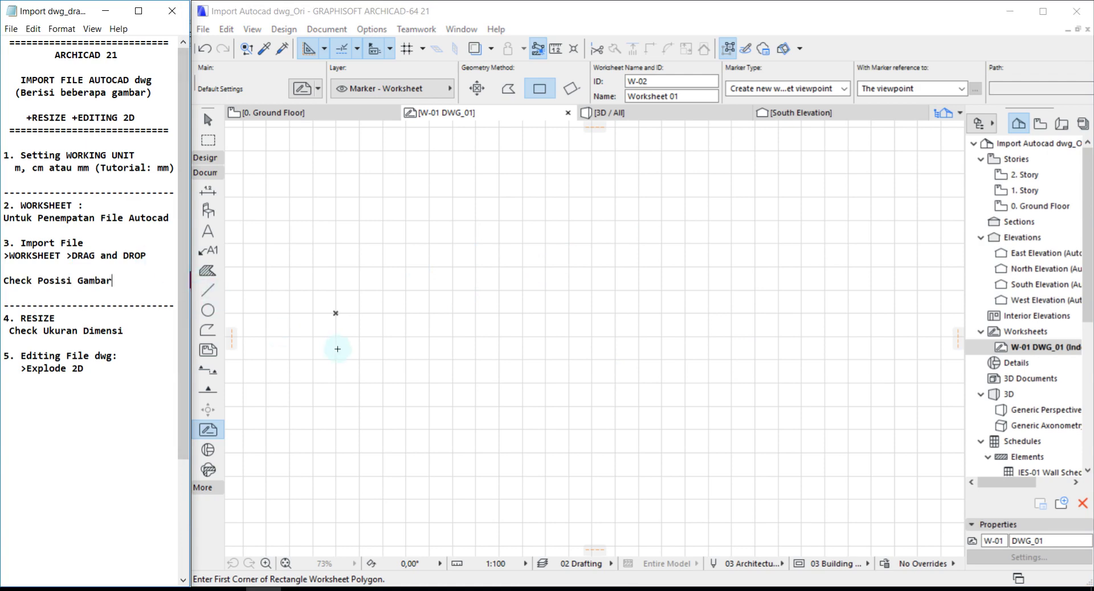
pyautogui.rightClick(345, 505)
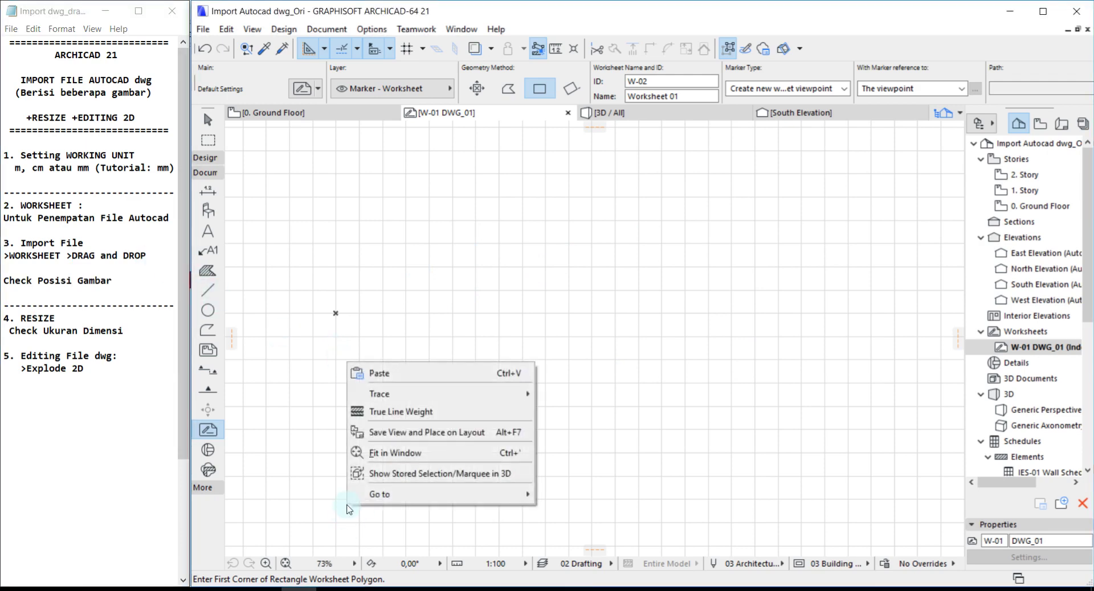
pyautogui.click(395, 454)
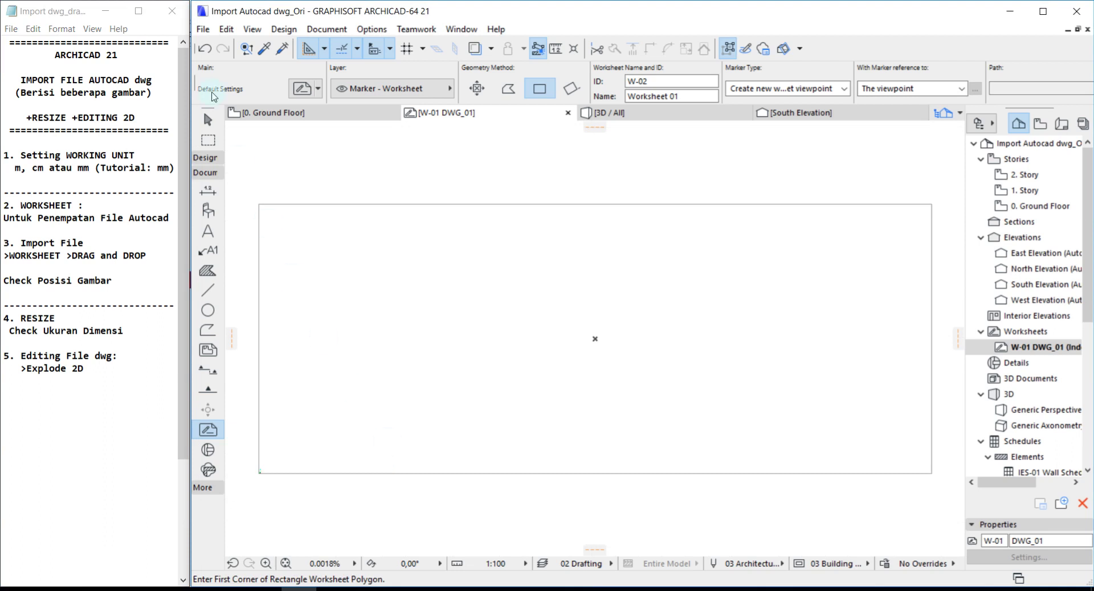
pyautogui.click(206, 121)
pyautogui.click(281, 228)
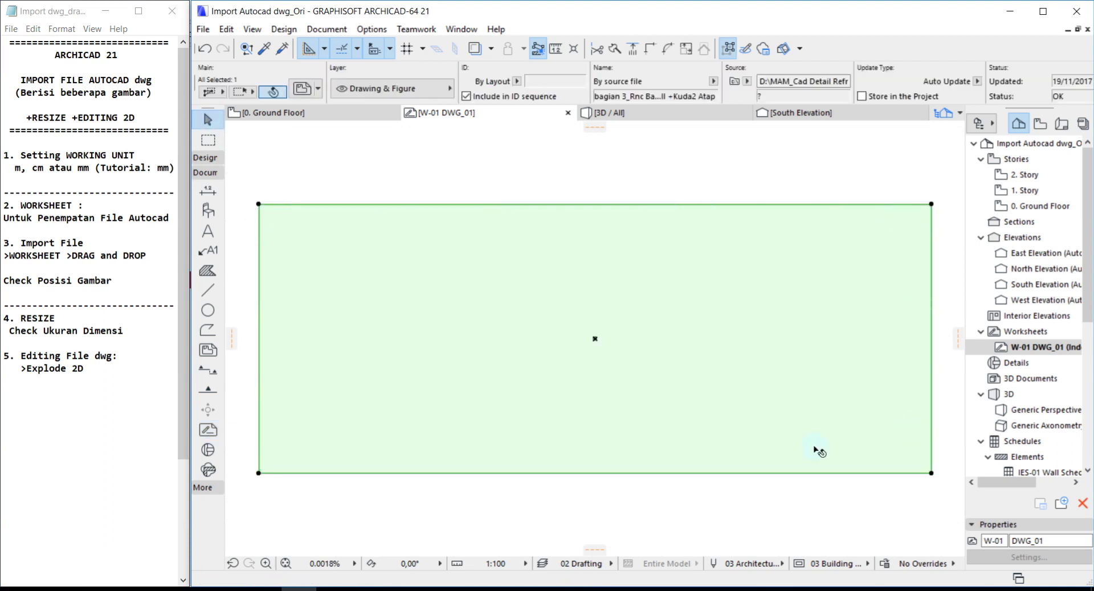
# Type the notes 'Gambar dwg tak terlihat' and 'Check Gambar > ZOOM pada bagian pojok2...'.
pyautogui.click(143, 282)
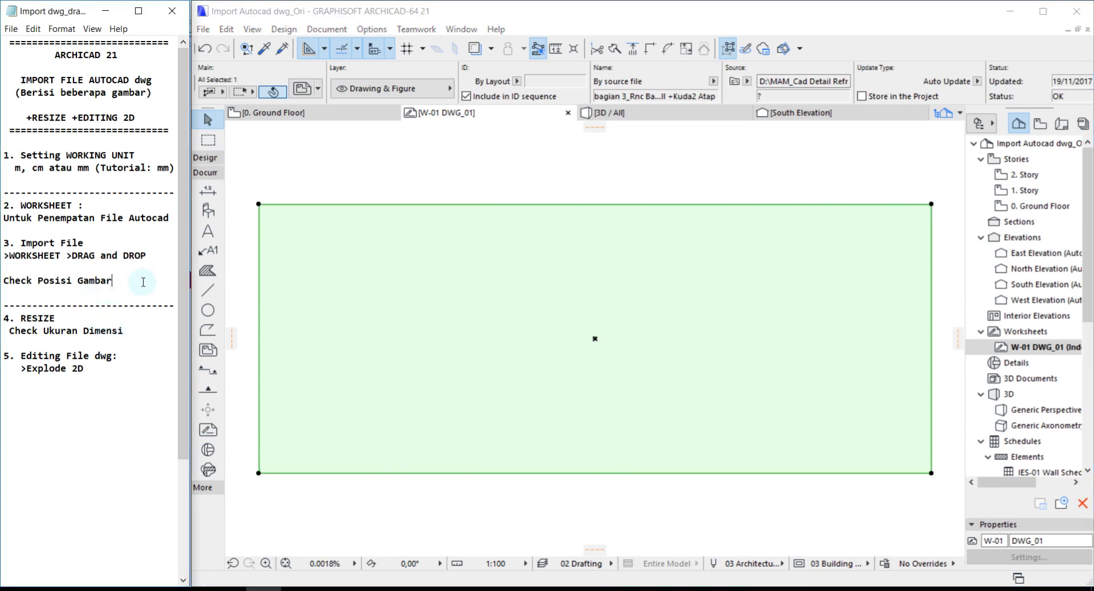
pyautogui.press('Return')
pyautogui.press('Return')
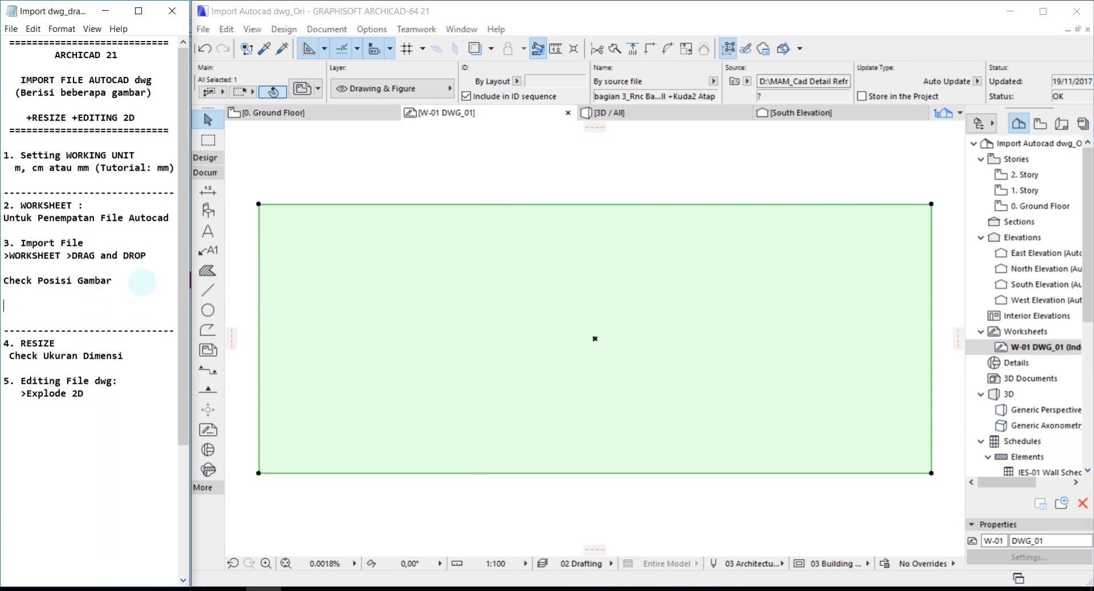
pyautogui.write('Gambar dwg t')
pyautogui.write('ak terli')
pyautogui.write('hat')
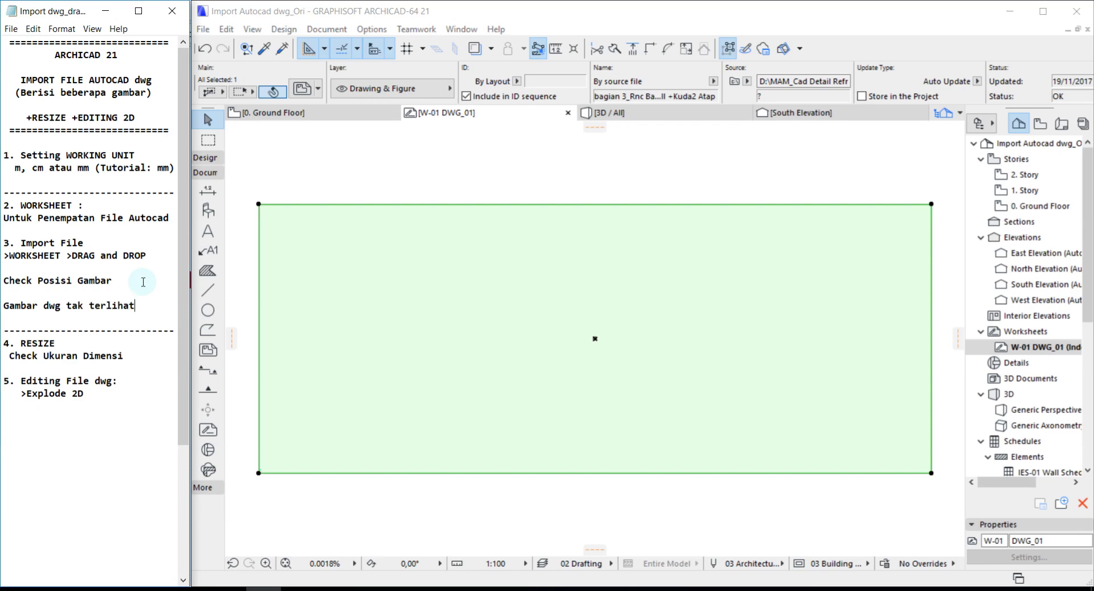
pyautogui.press('Return')
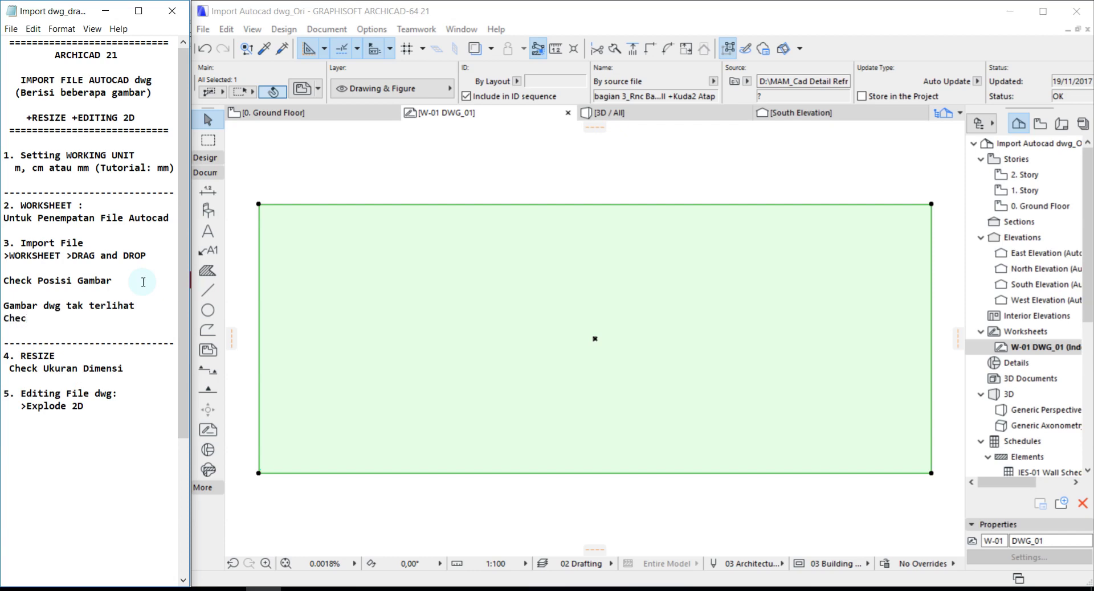
pyautogui.write('k G')
pyautogui.write('OO')
pyautogui.write('M pada bagia')
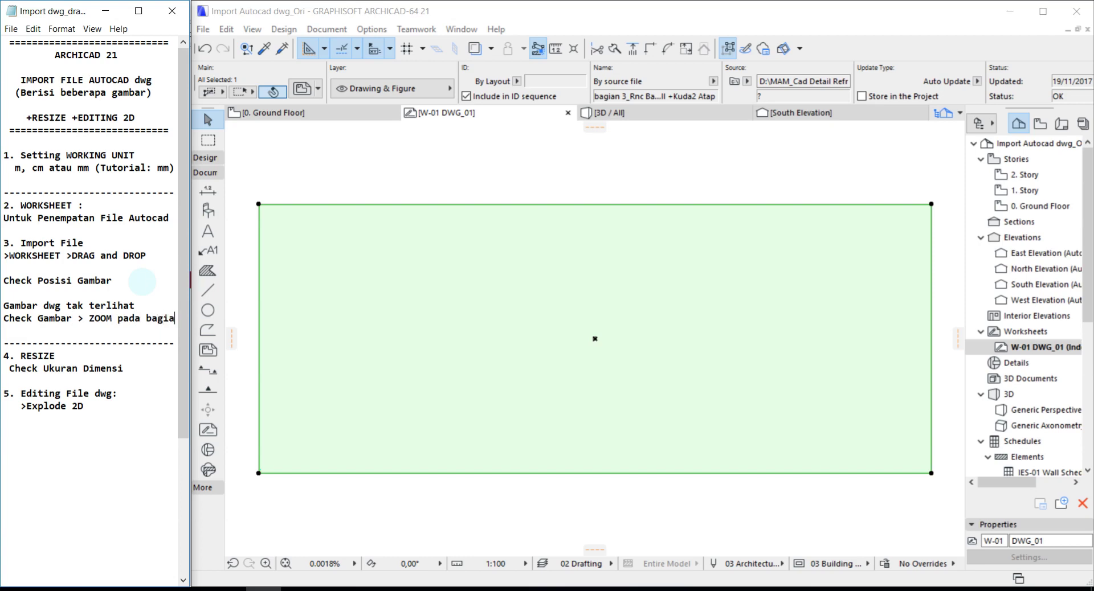
pyautogui.write('n')
pyautogui.press('Return')
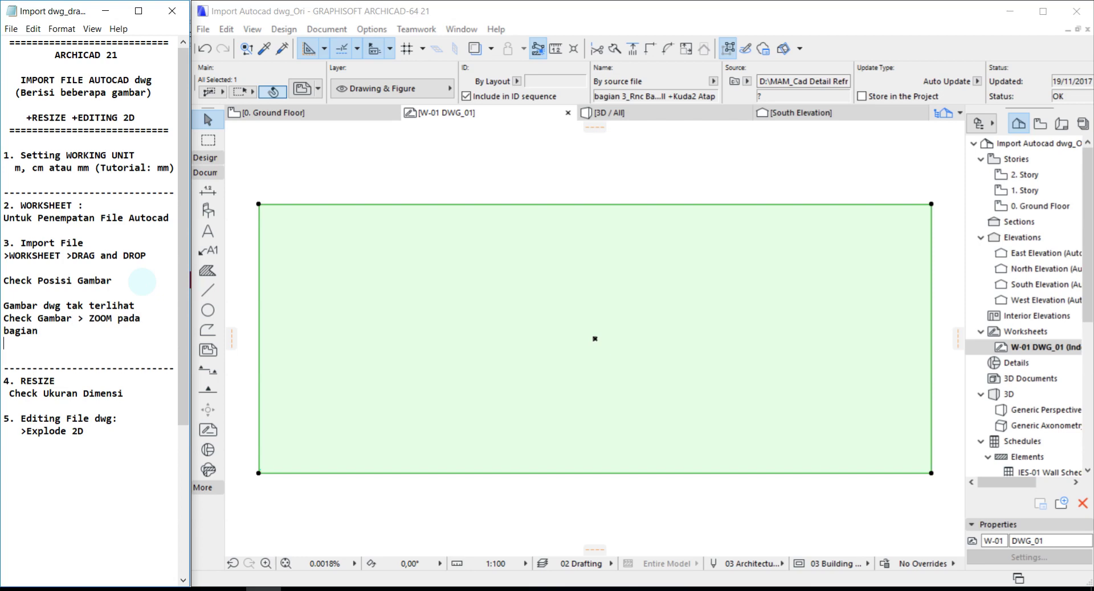
pyautogui.press('BackSpace')
pyautogui.write('pojok2...')
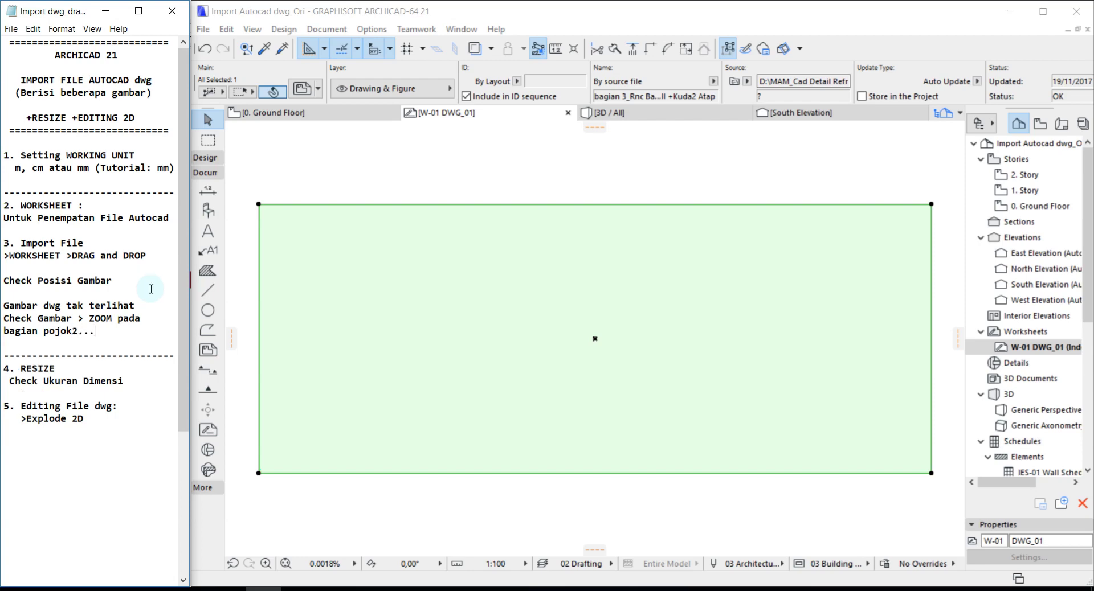
# Zoom into the worksheet's top-right and bottom-right corners to look for the drawing.
pyautogui.click(265, 564)
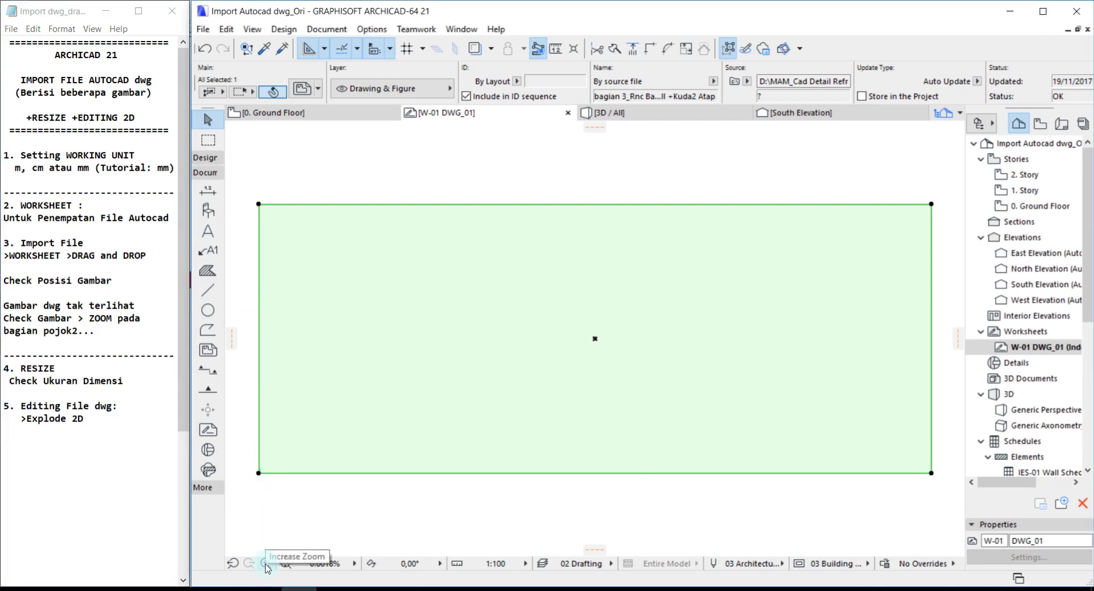
pyautogui.click(266, 564)
pyautogui.click(916, 197)
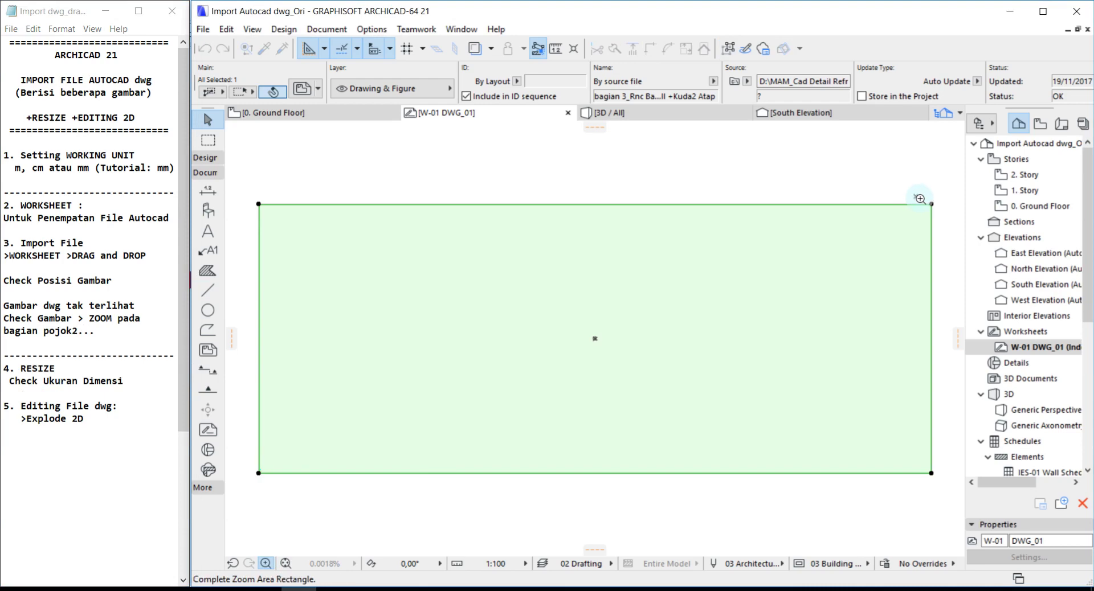
pyautogui.click(939, 223)
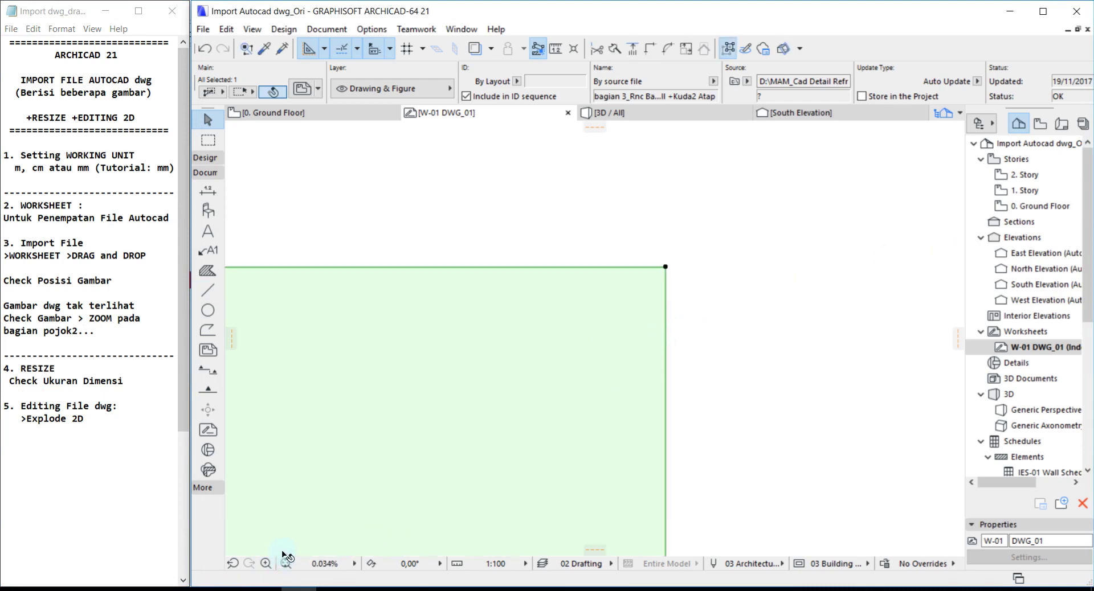
pyautogui.click(232, 565)
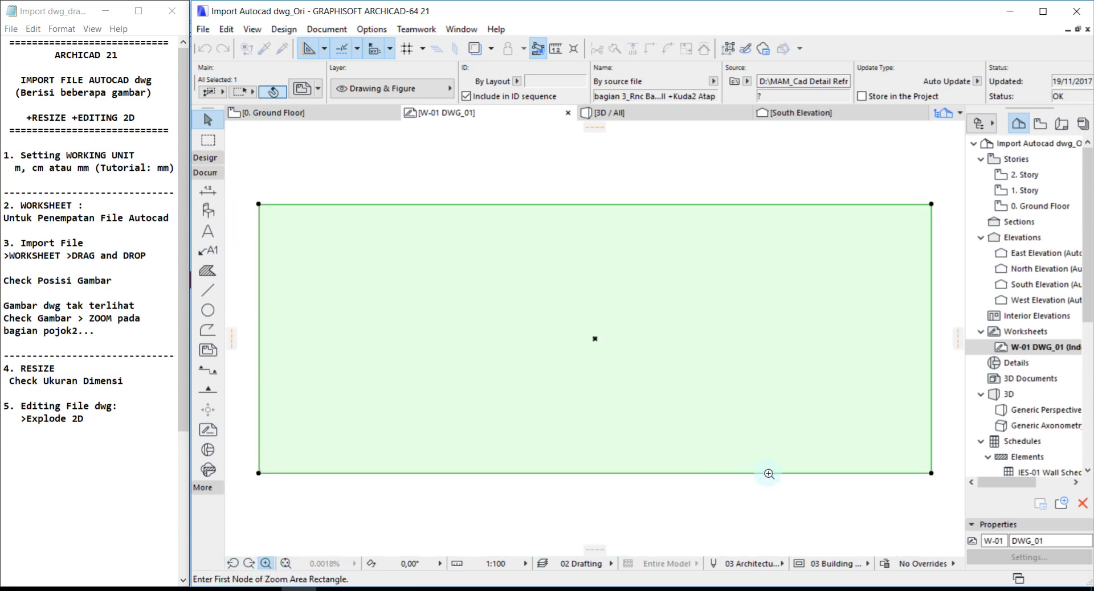
pyautogui.click(923, 484)
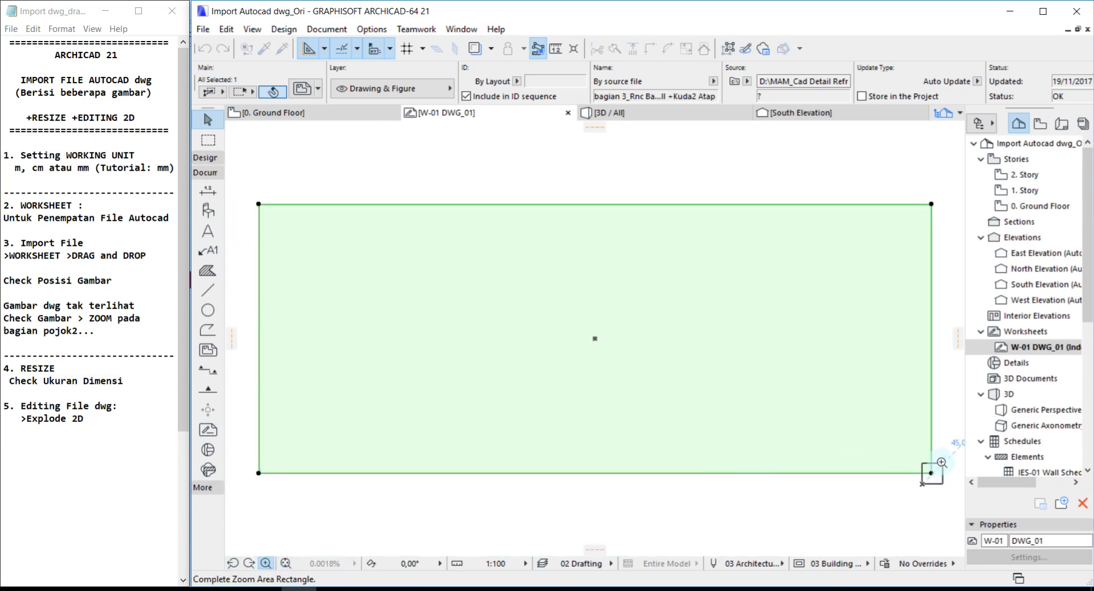
pyautogui.click(937, 461)
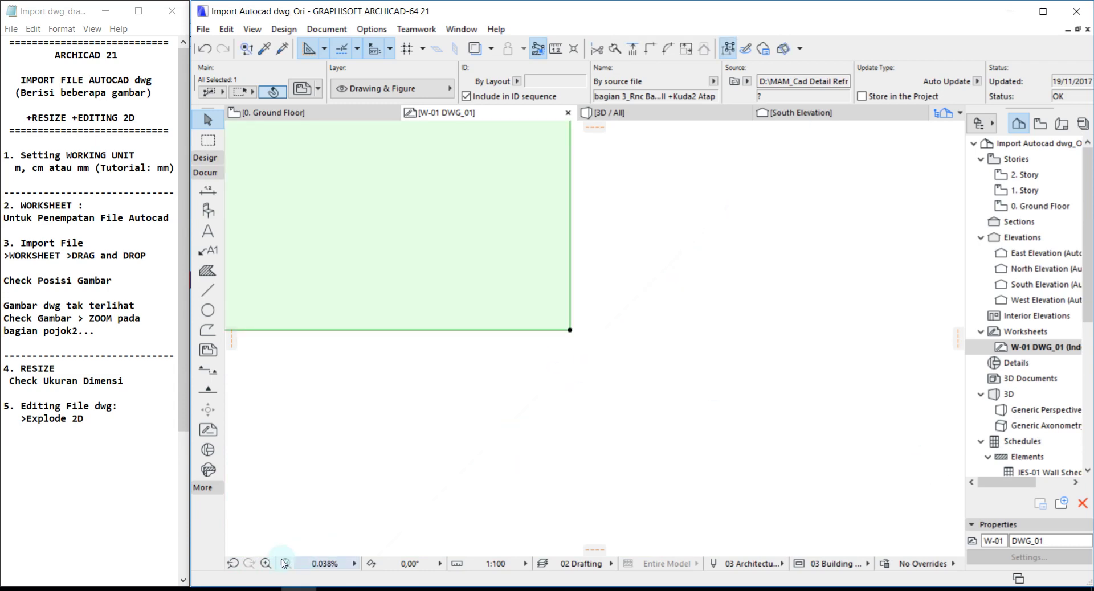
pyautogui.click(232, 564)
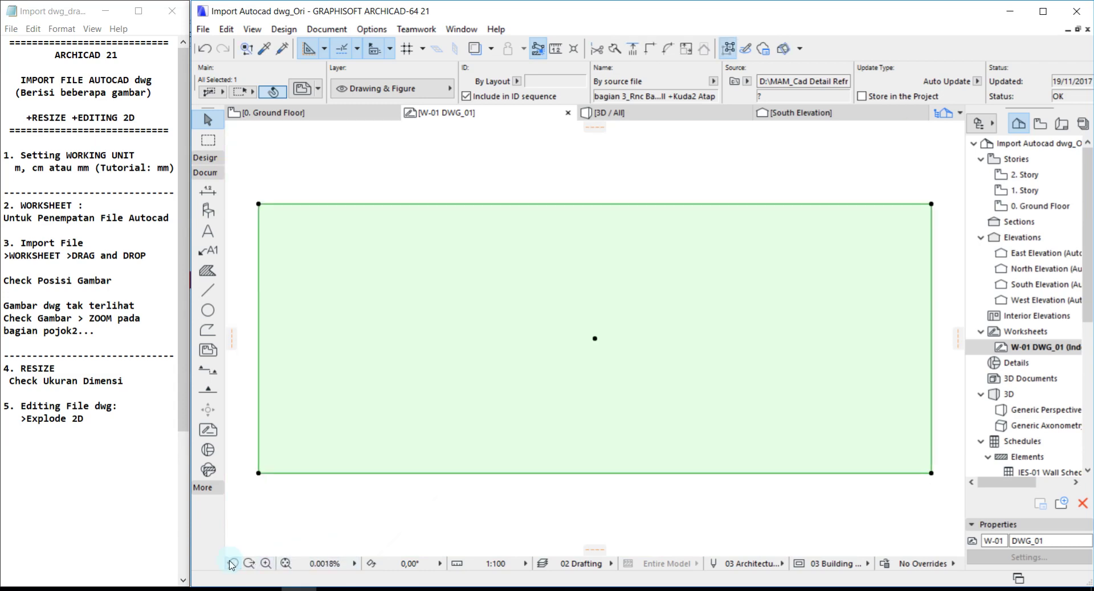
# Zoom into the bottom-left corner until the CETAK drawing sheets appear.
pyautogui.click(264, 563)
pyautogui.click(256, 479)
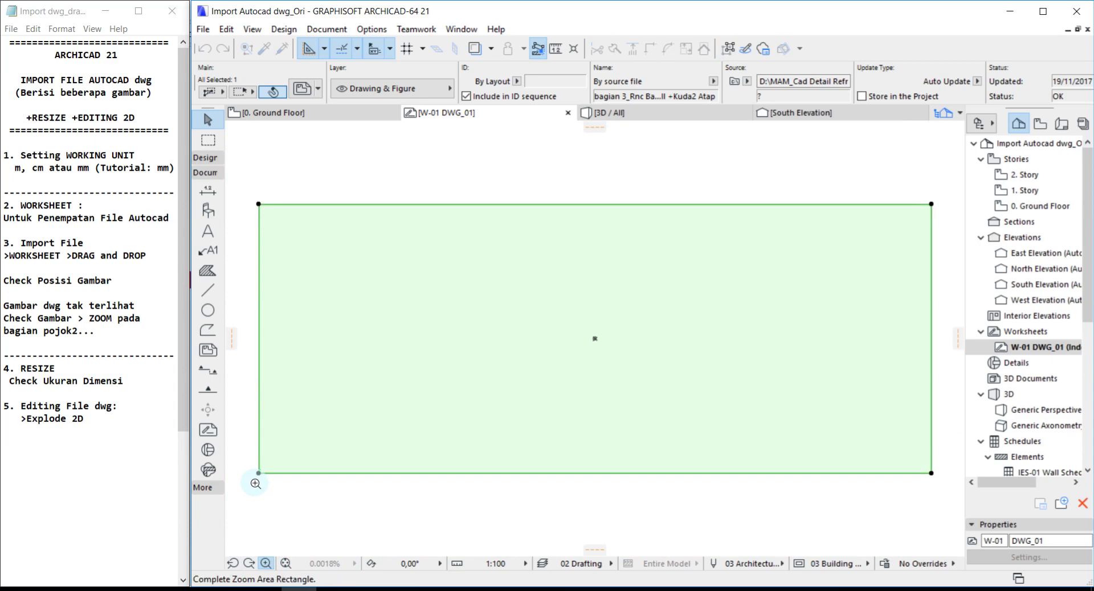
pyautogui.click(266, 464)
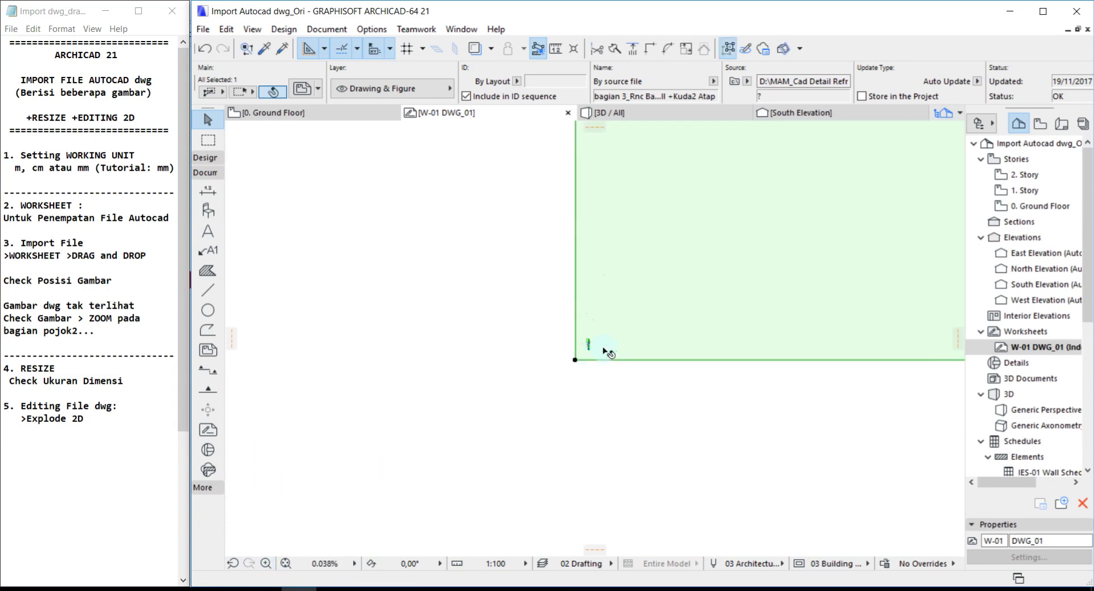
pyautogui.click(266, 563)
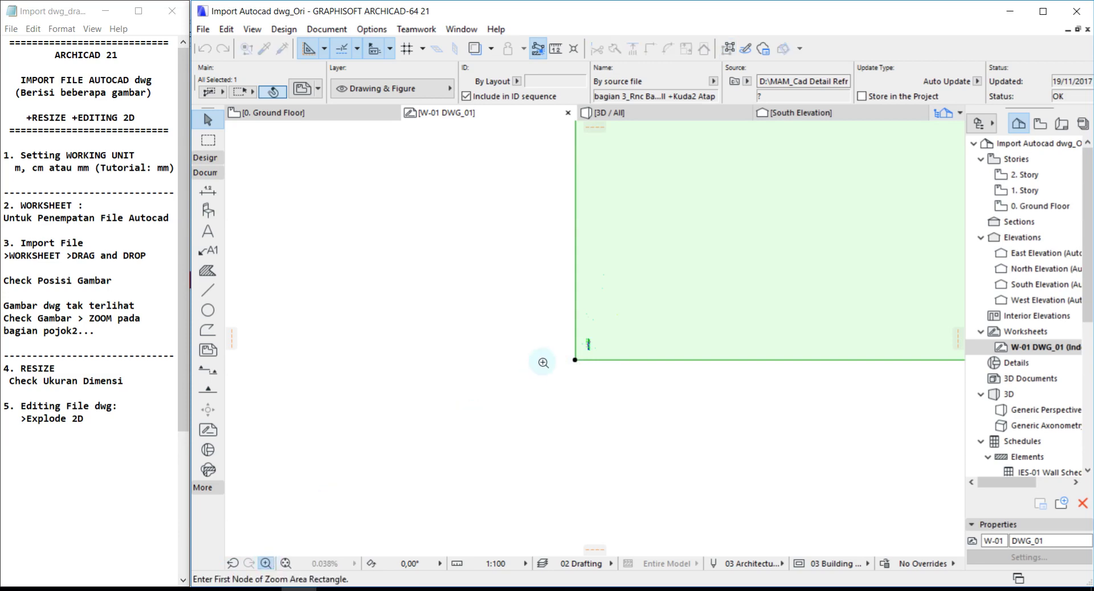
pyautogui.click(570, 337)
pyautogui.click(594, 352)
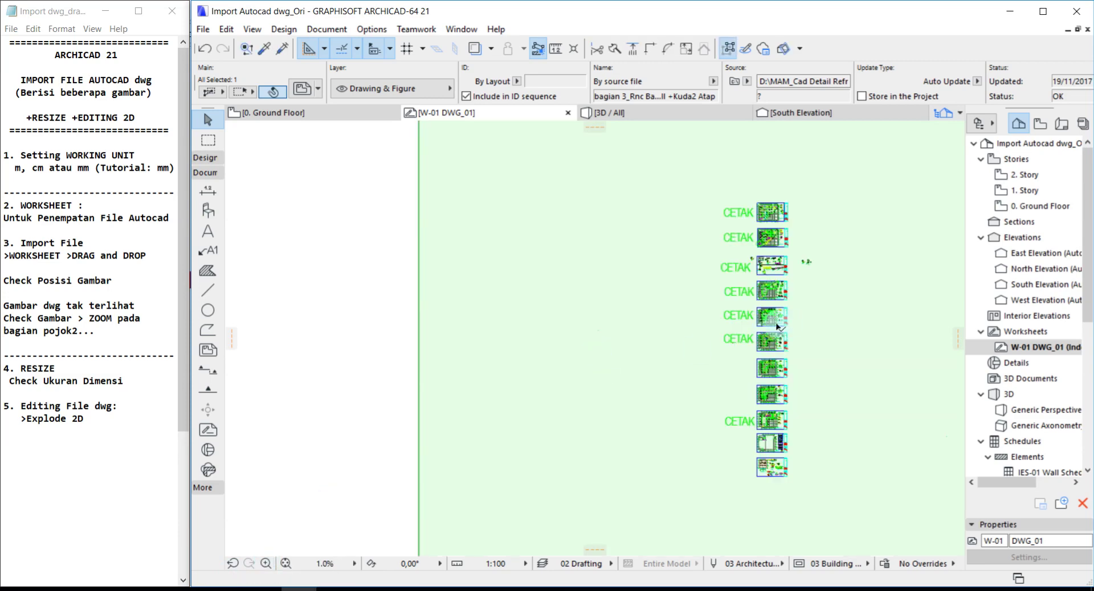
pyautogui.moveTo(776, 326); pyautogui.dragTo(642, 360, button='middle')
pyautogui.scroll(2, 642, 361)
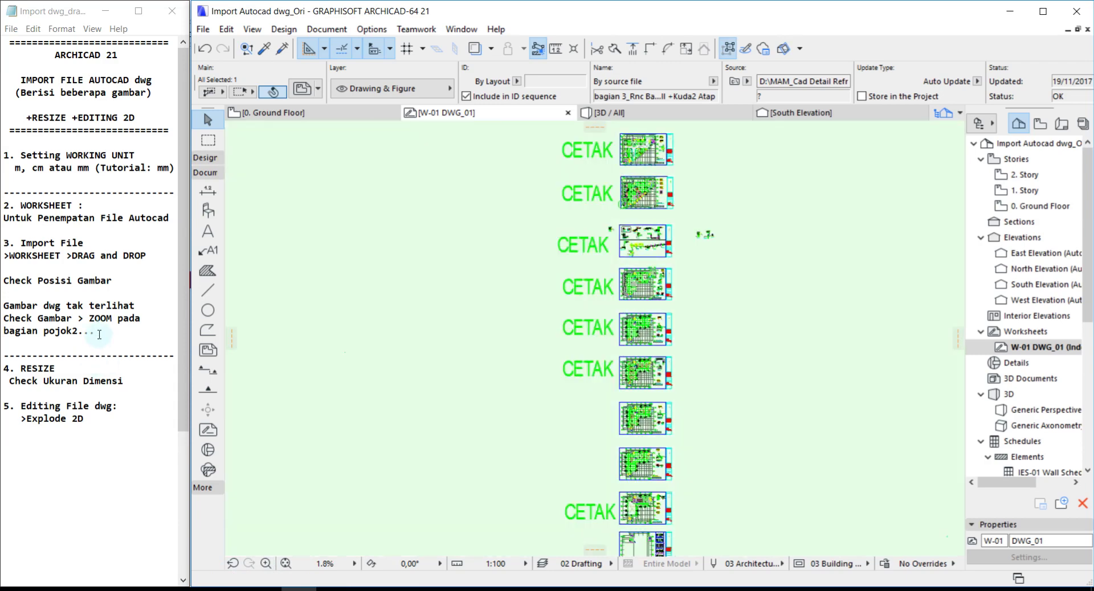
# Add the note 'Gambar Ok..' and fit the whole worksheet in the window.
pyautogui.click(105, 335)
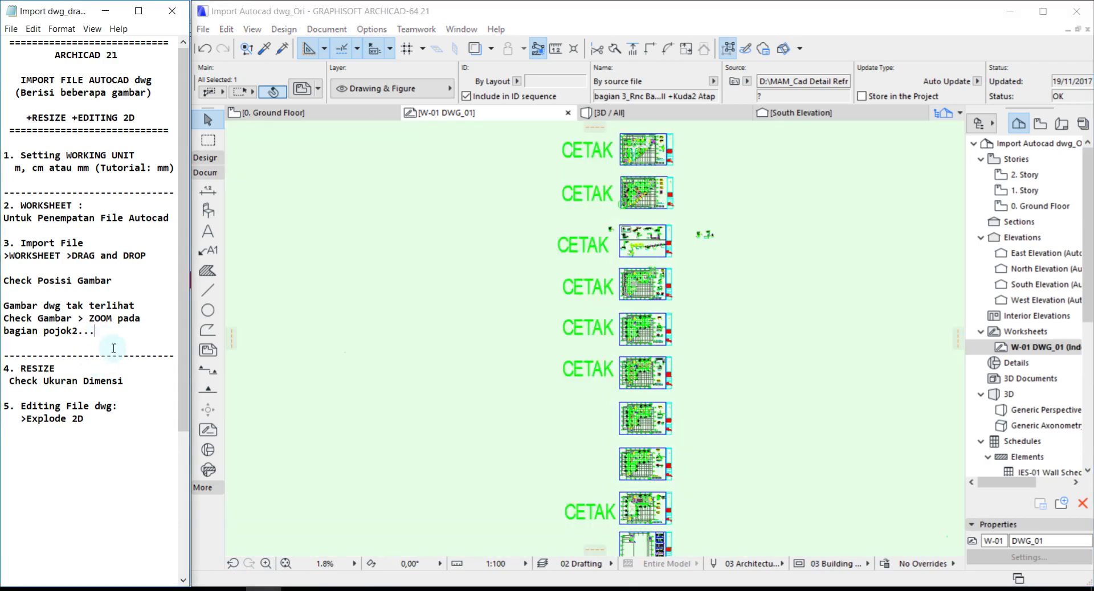
pyautogui.press('Return')
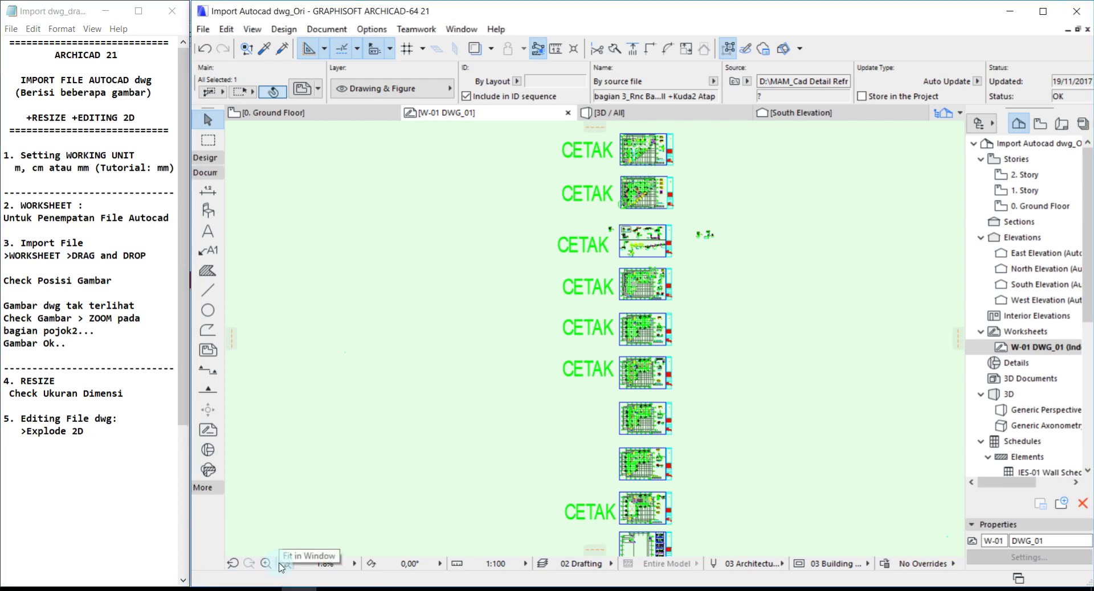
pyautogui.click(282, 565)
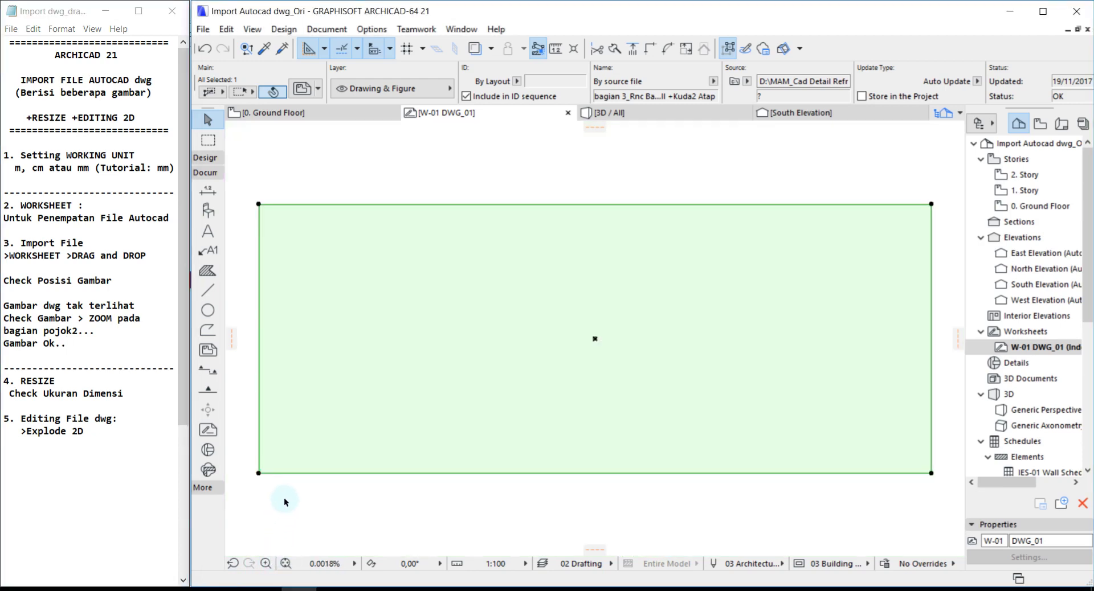
# Offset the DWG frame's right and top edges inward, shrinking it to a left strip.
pyautogui.click(931, 301)
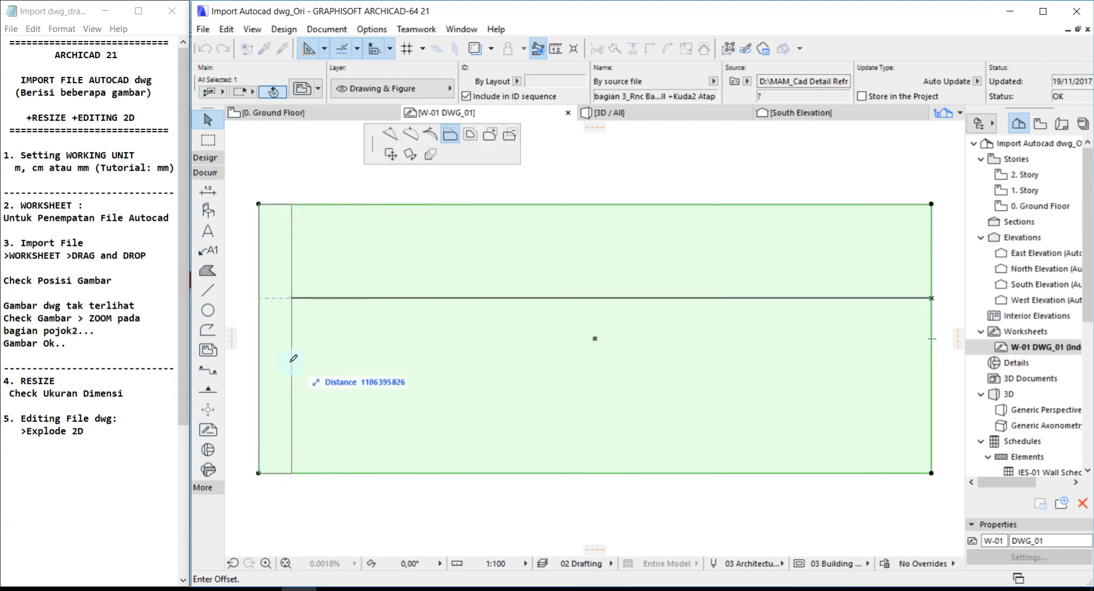
pyautogui.click(276, 356)
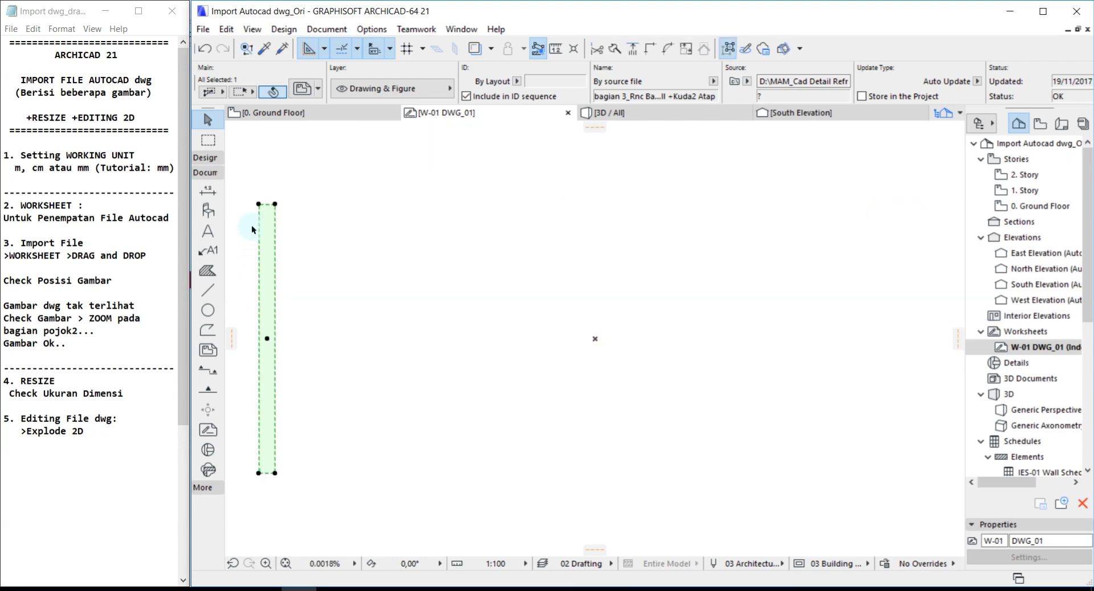
pyautogui.scroll(2, 260, 216)
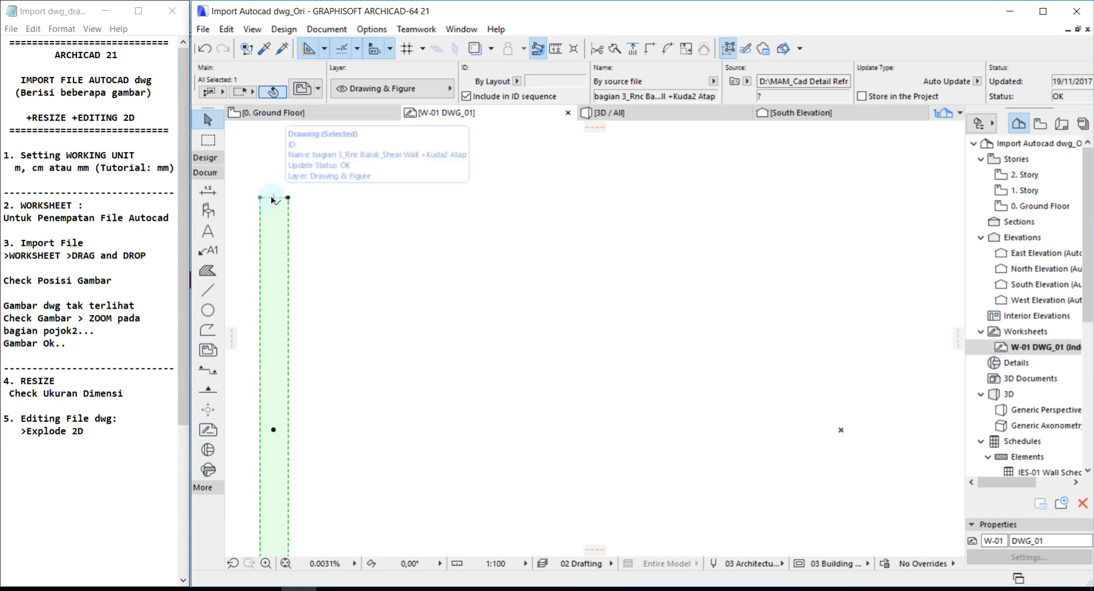
pyautogui.click(272, 199)
pyautogui.scroll(-1, 332, 480)
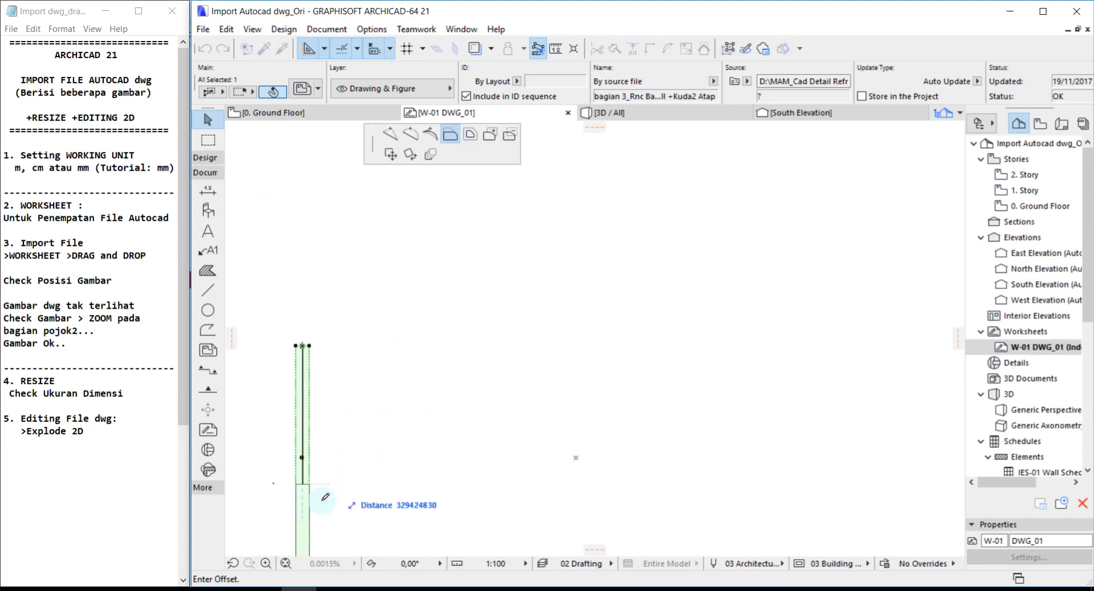
pyautogui.scroll(-2, 339, 476)
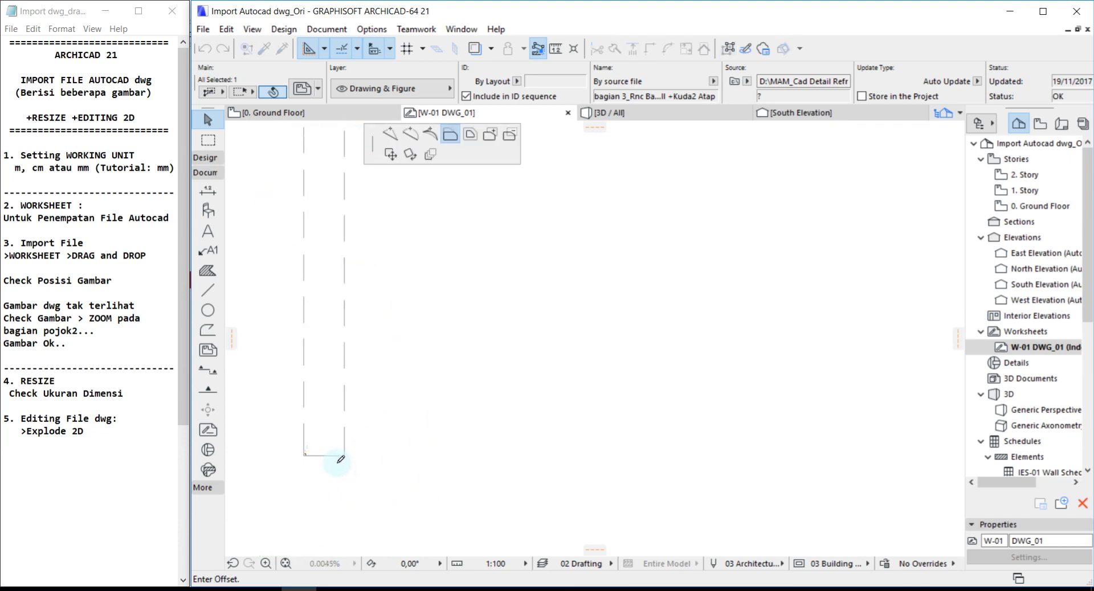
pyautogui.scroll(1, 346, 450)
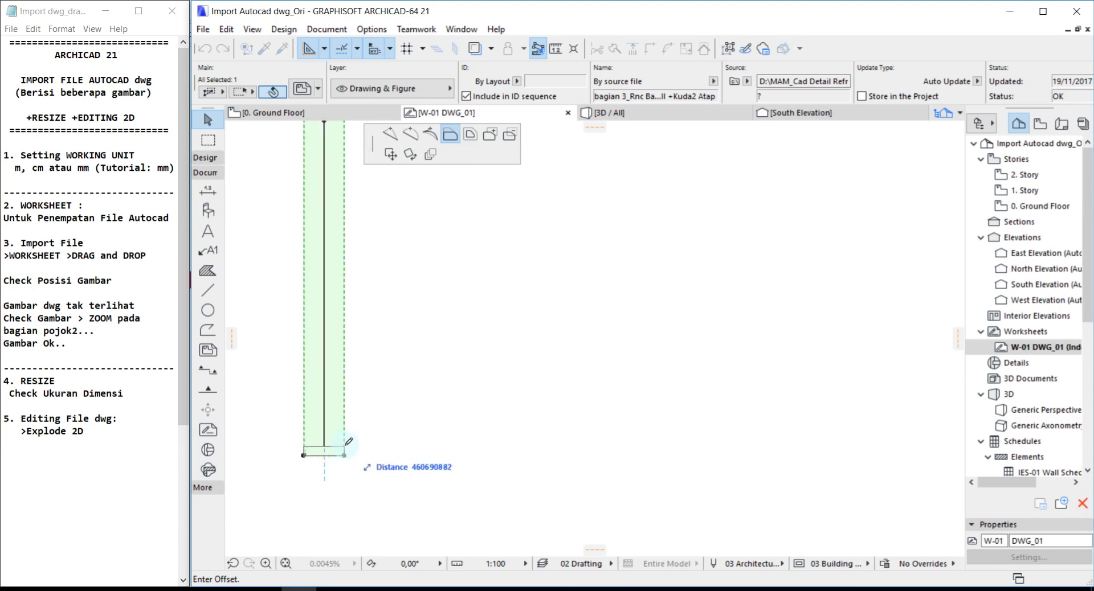
pyautogui.click(345, 445)
# Pull the frame's right and left edges in closer to the drawings.
pyautogui.scroll(2, 306, 465)
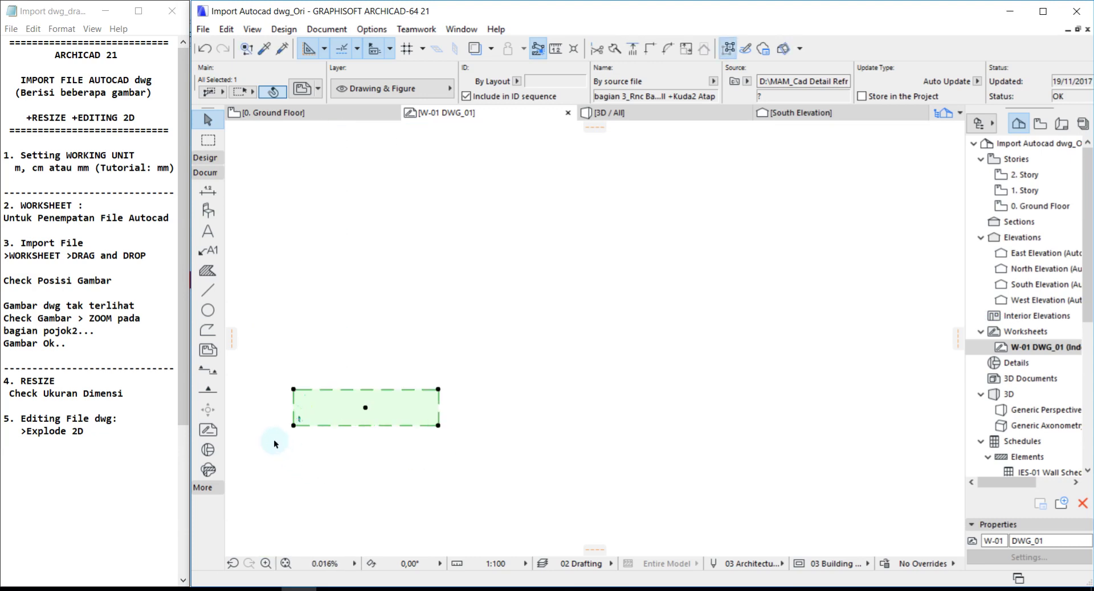
pyautogui.scroll(1, 274, 439)
pyautogui.click(559, 378)
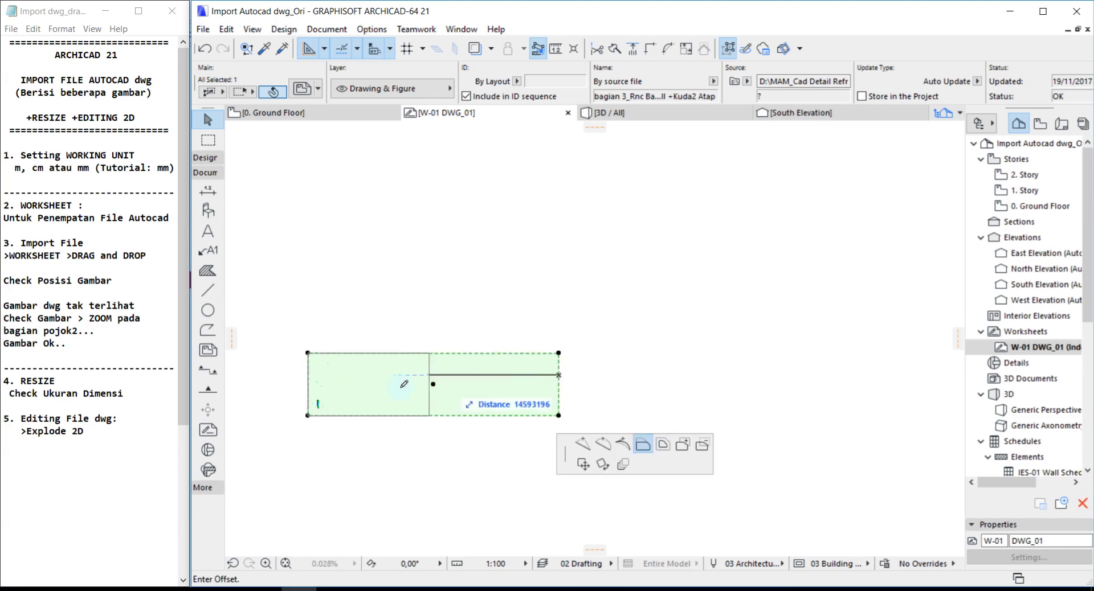
pyautogui.click(323, 392)
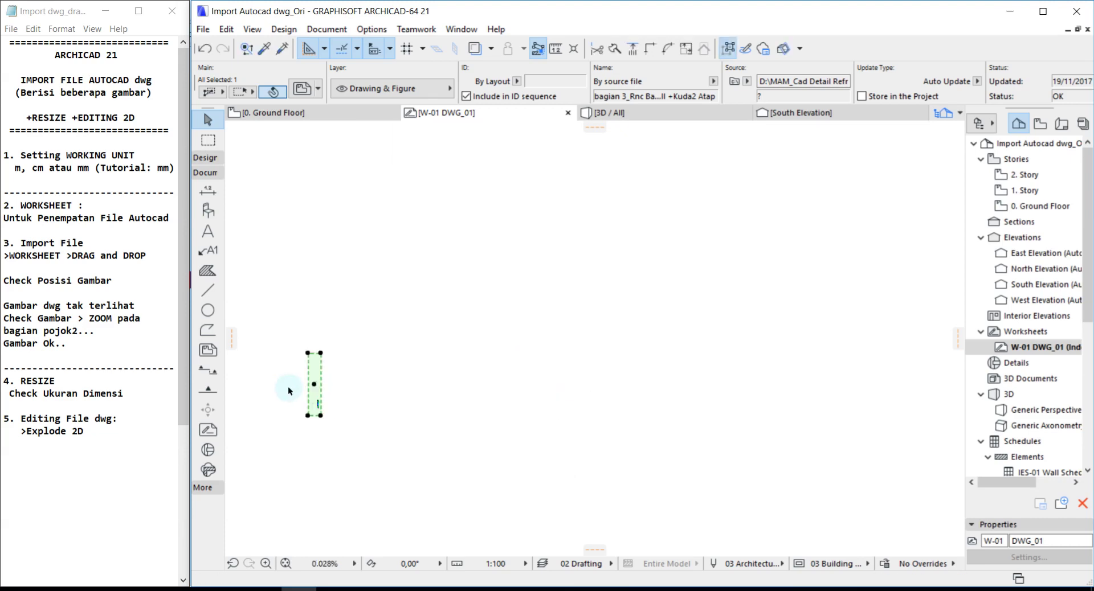
pyautogui.scroll(2, 288, 391)
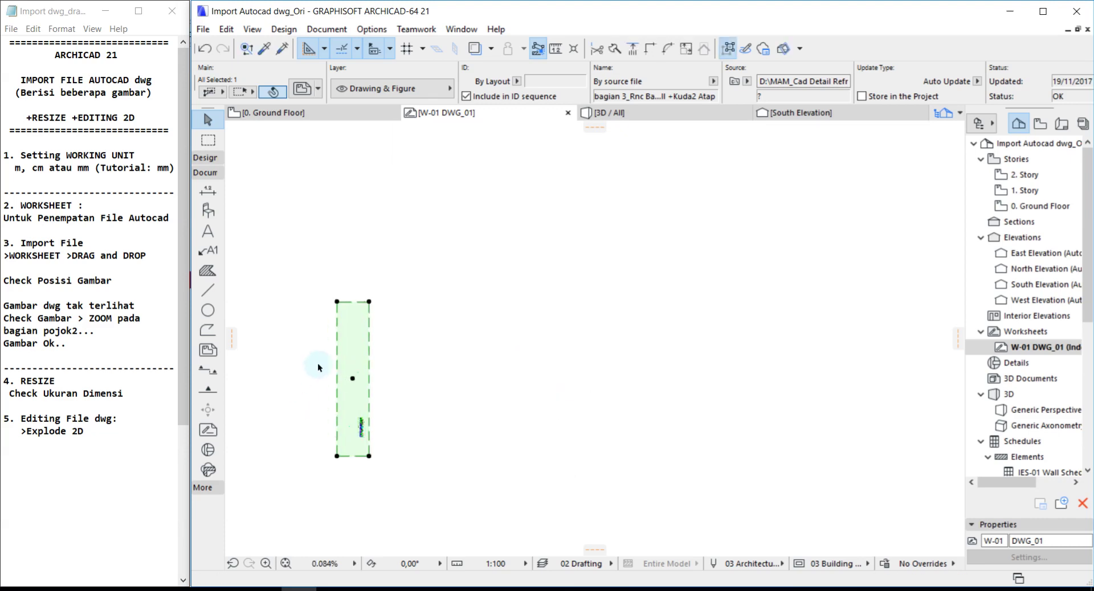
pyautogui.click(347, 340)
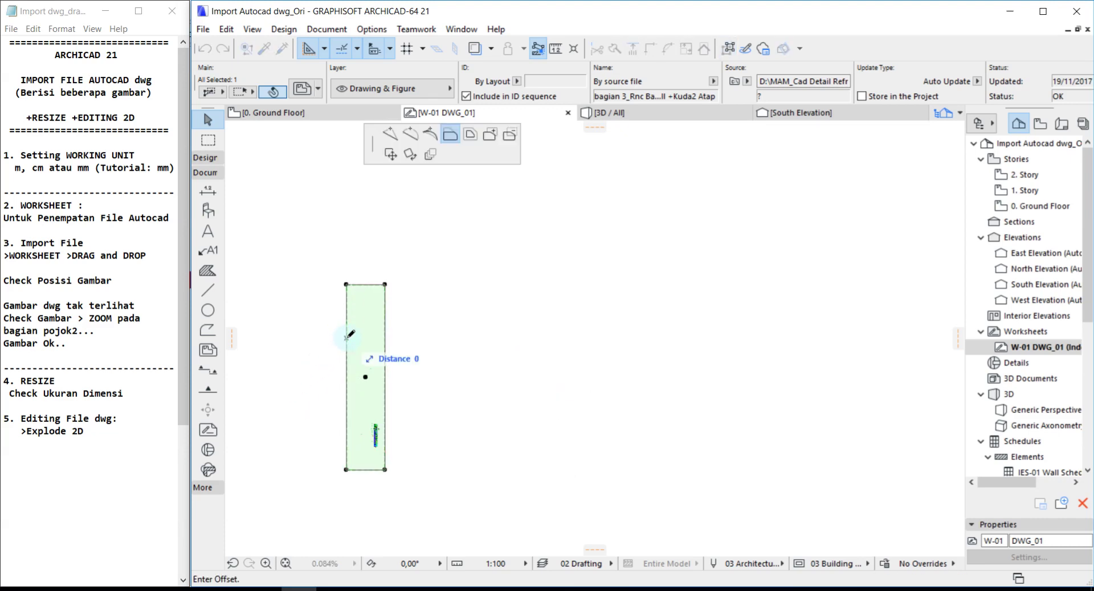
pyautogui.click(371, 315)
# Offset the frame's top edge down and bottom edge up to tighten around the drawings.
pyautogui.scroll(2, 376, 294)
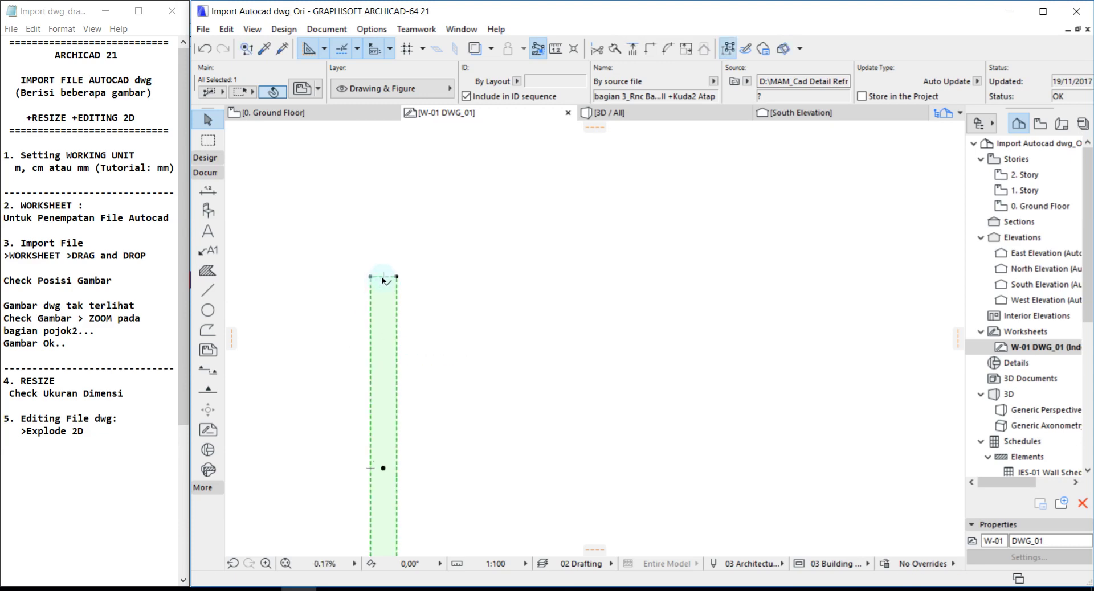
pyautogui.click(382, 280)
pyautogui.scroll(-2, 403, 298)
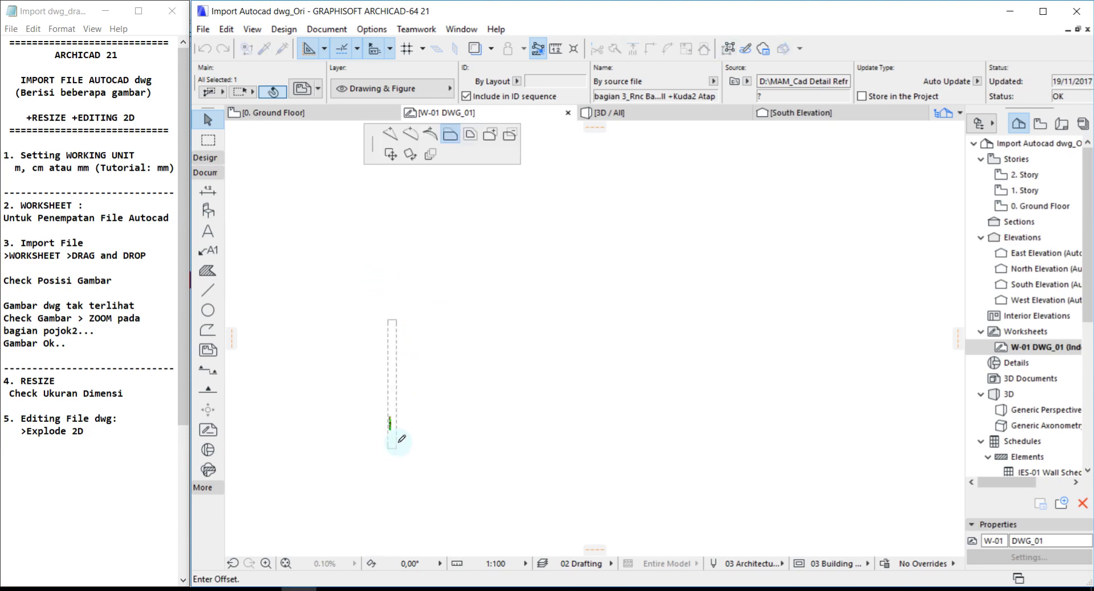
pyautogui.scroll(1, 393, 428)
pyautogui.scroll(1, 366, 282)
pyautogui.scroll(2, 360, 279)
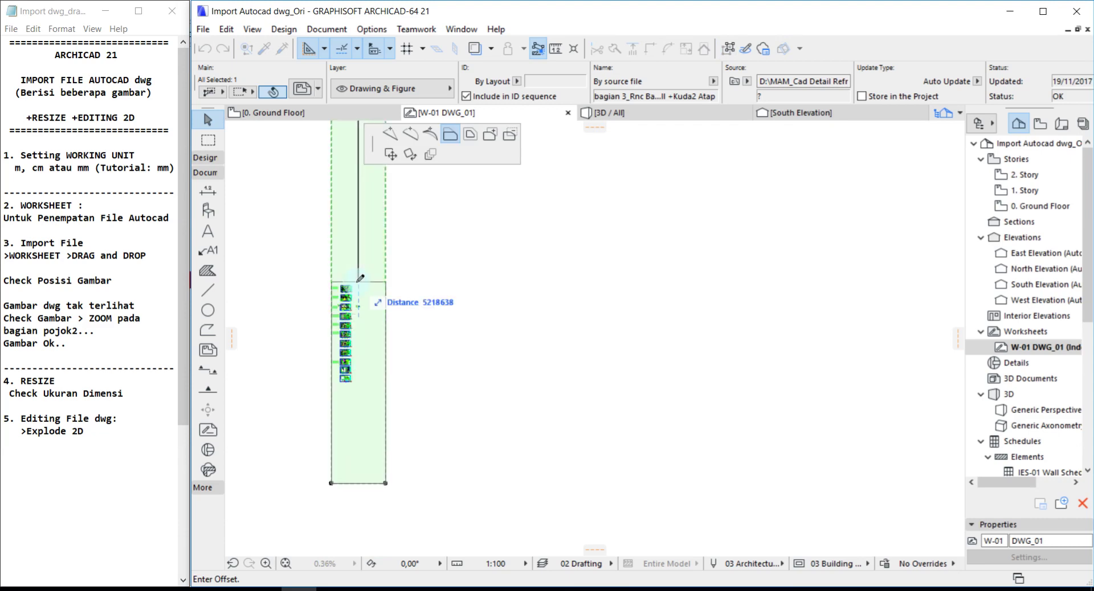
pyautogui.scroll(4, 355, 380)
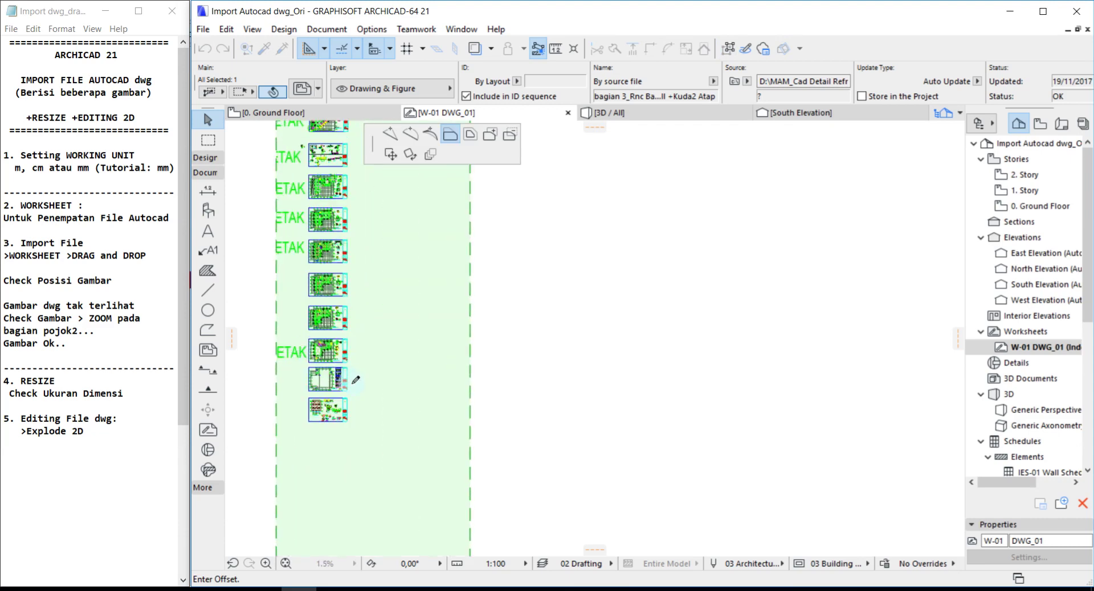
pyautogui.scroll(-2, 357, 397)
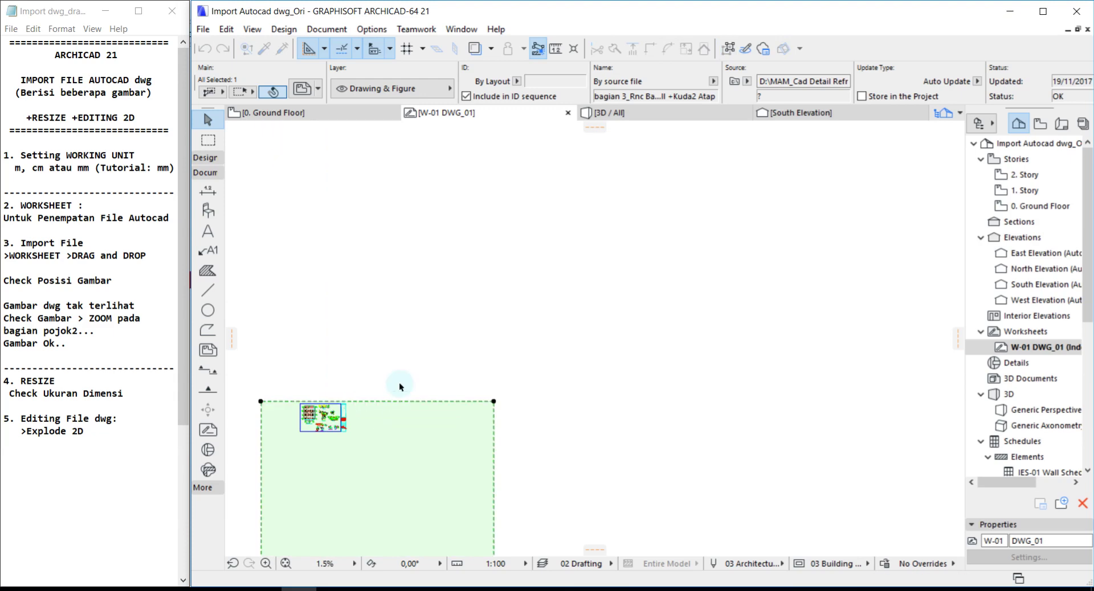
pyautogui.scroll(-1, 399, 382)
pyautogui.scroll(-1, 404, 374)
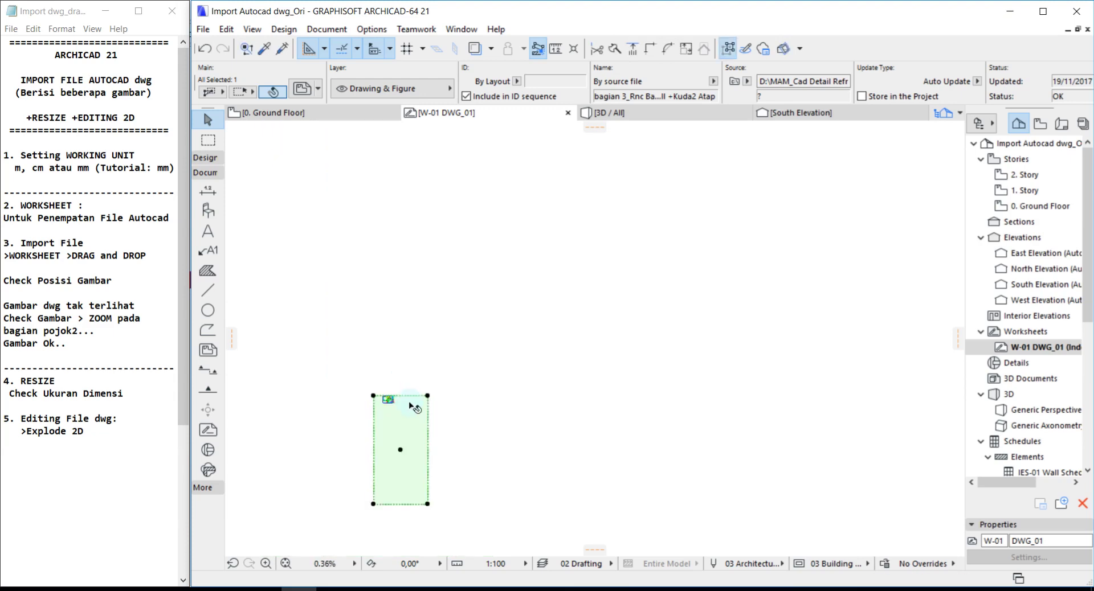
pyautogui.click(392, 505)
pyautogui.scroll(2, 385, 402)
pyautogui.scroll(3, 383, 398)
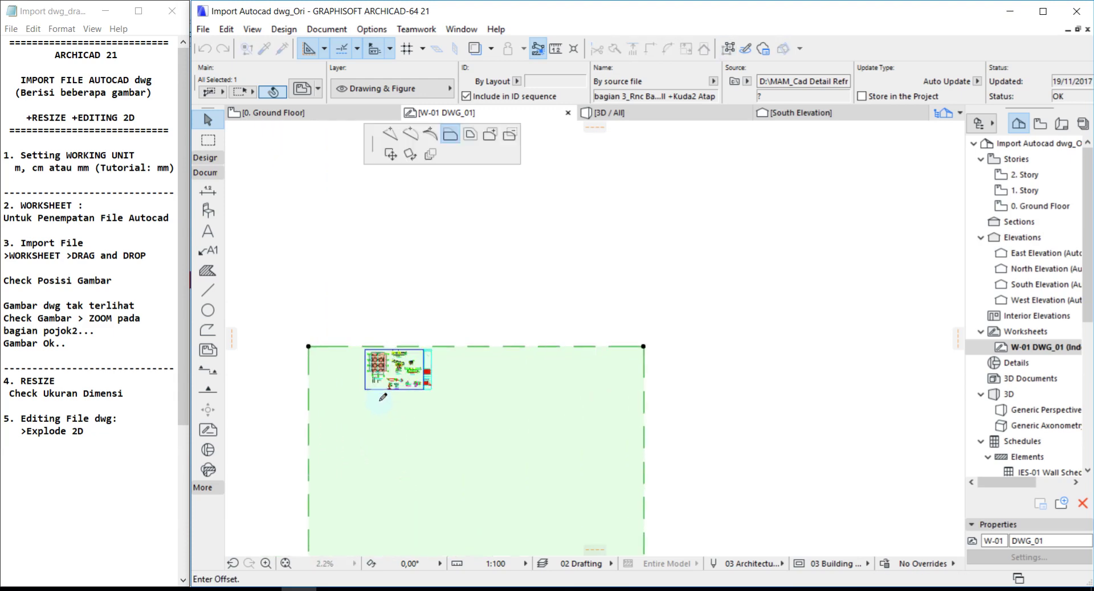
pyautogui.scroll(2, 383, 397)
pyautogui.click(387, 383)
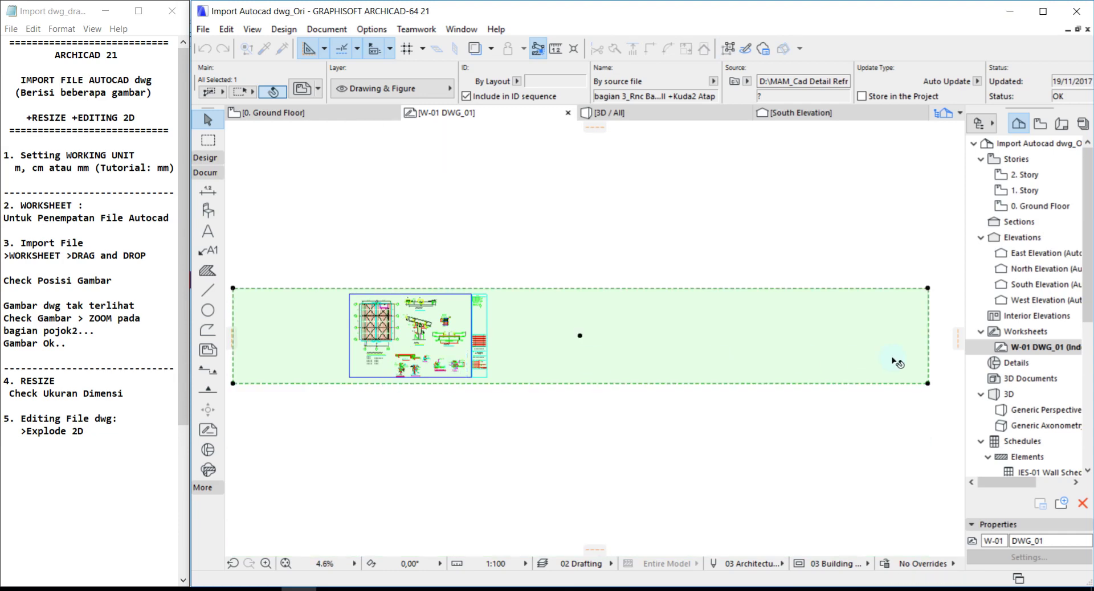
# Pull the boundary's right and left edges in to the sheet, then deselect the drawing.
pyautogui.click(929, 338)
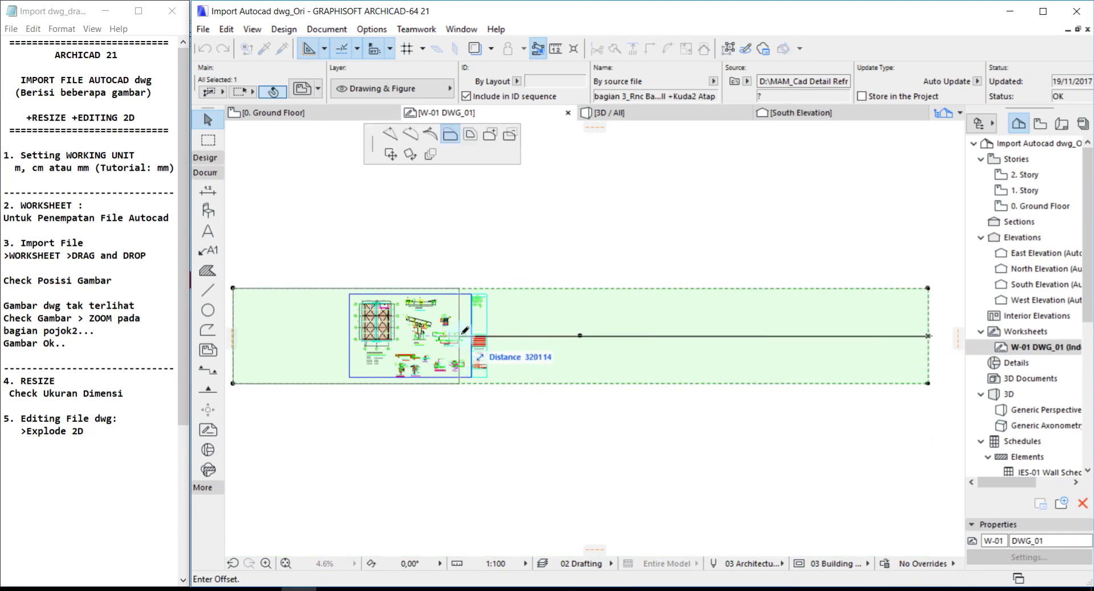
pyautogui.click(467, 319)
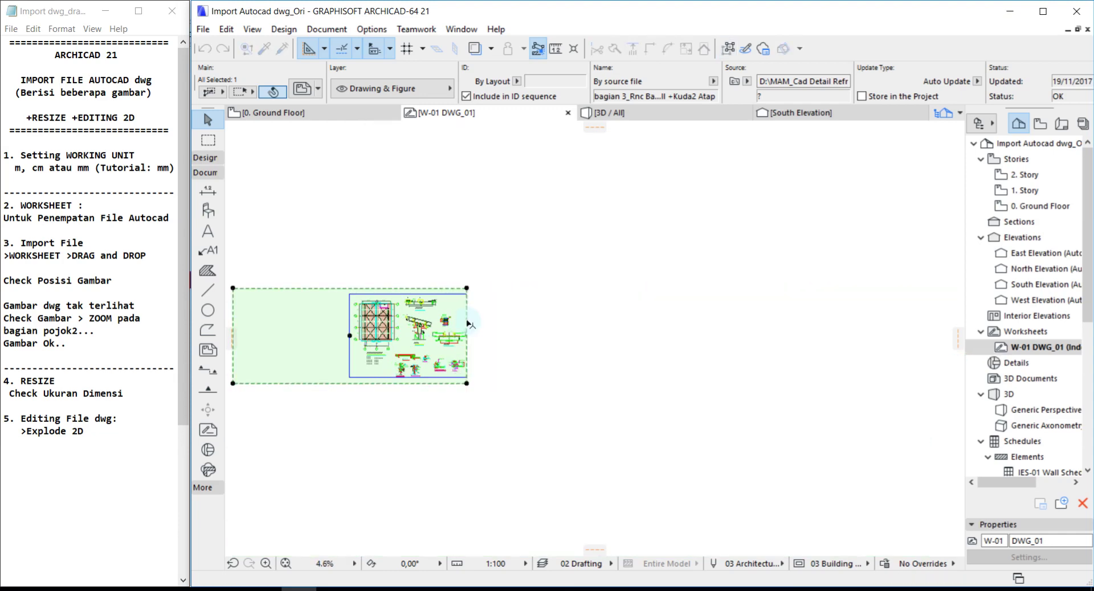
pyautogui.click(233, 323)
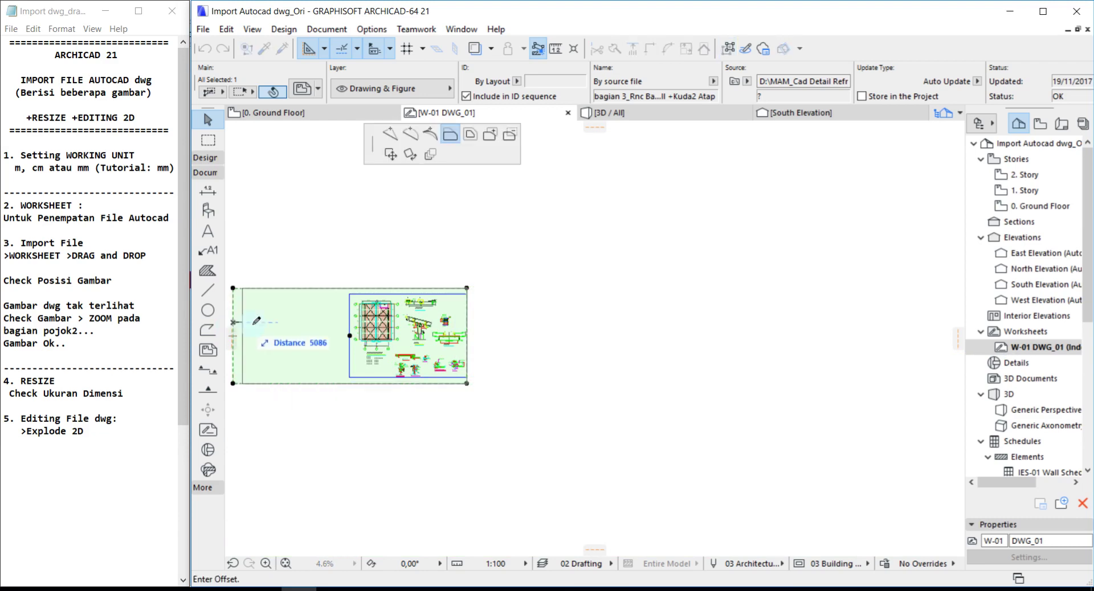
pyautogui.click(400, 317)
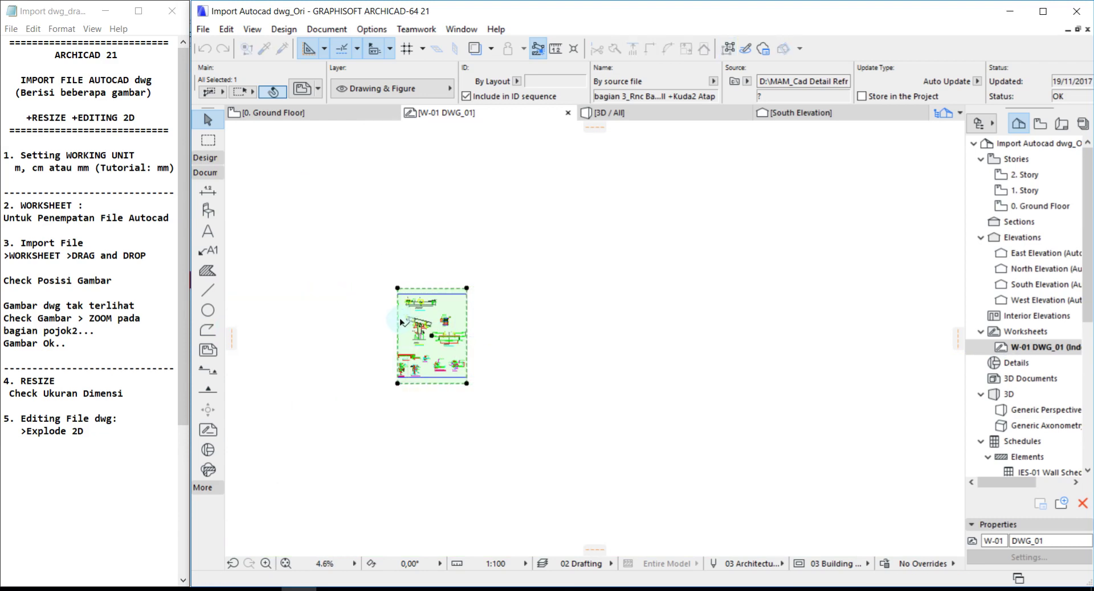
pyautogui.click(486, 322)
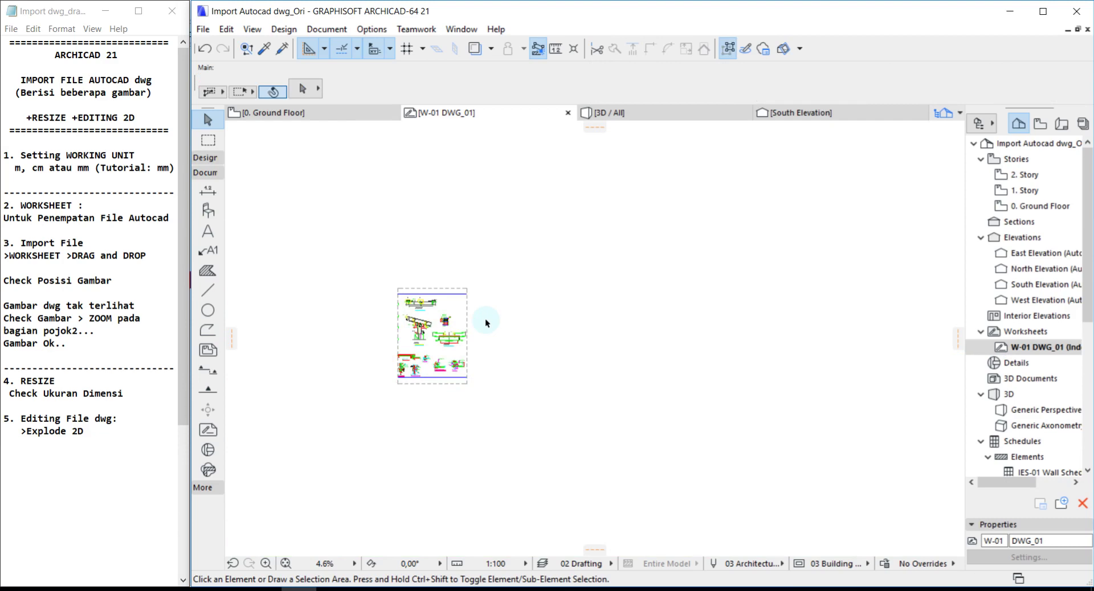
# Fit the whole drawing in the window and mark the RESIZE step in the tutorial notes.
pyautogui.rightClick(484, 319)
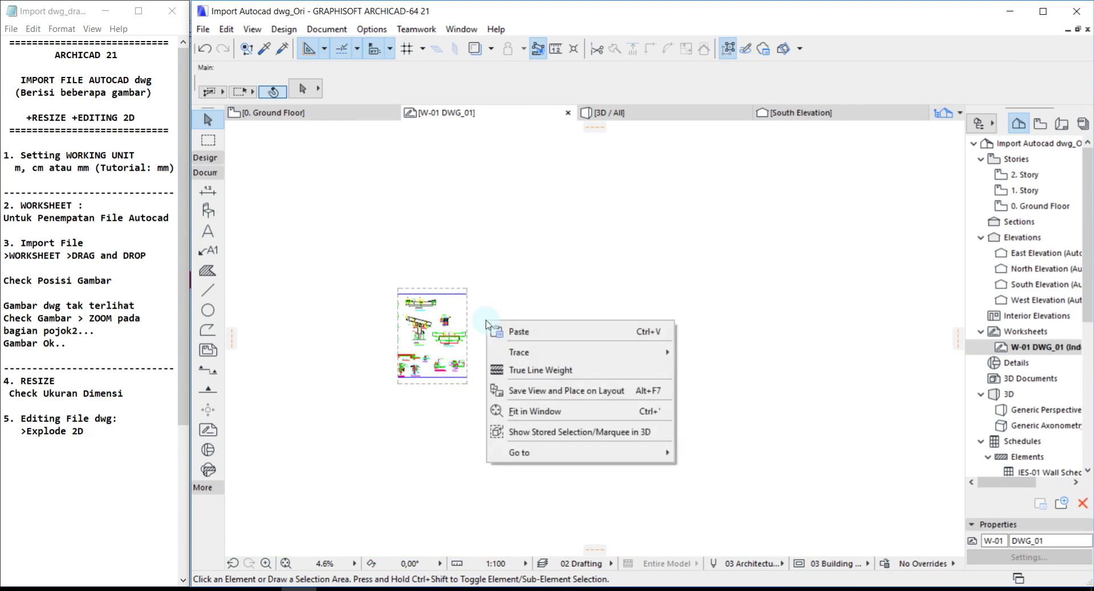
pyautogui.click(502, 415)
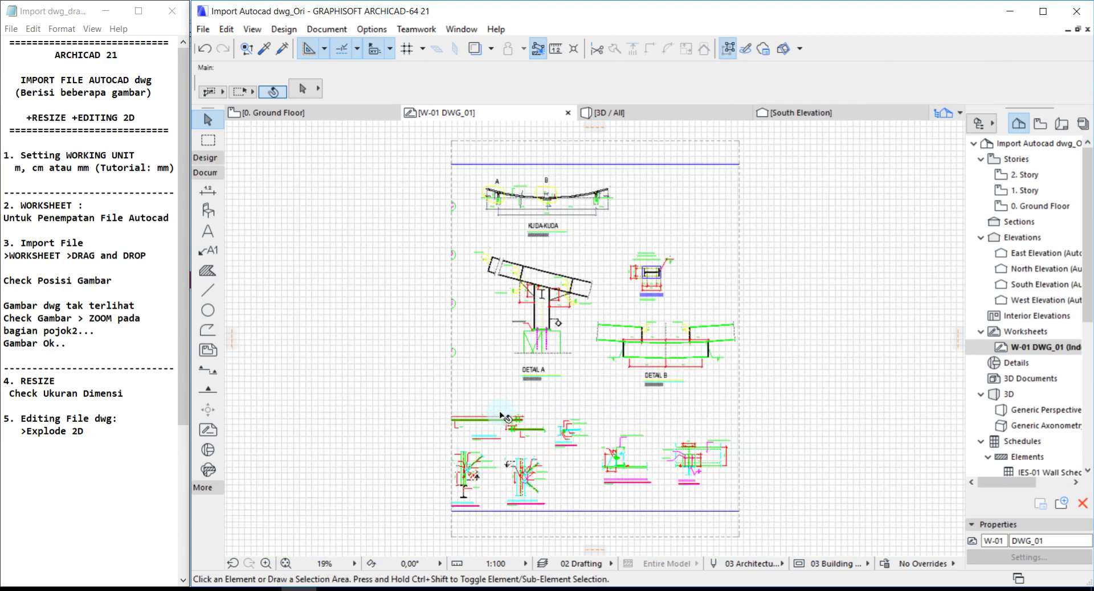
pyautogui.click(408, 309)
pyautogui.click(408, 309)
pyautogui.click(24, 380)
pyautogui.moveTo(20, 381); pyautogui.dragTo(58, 382)
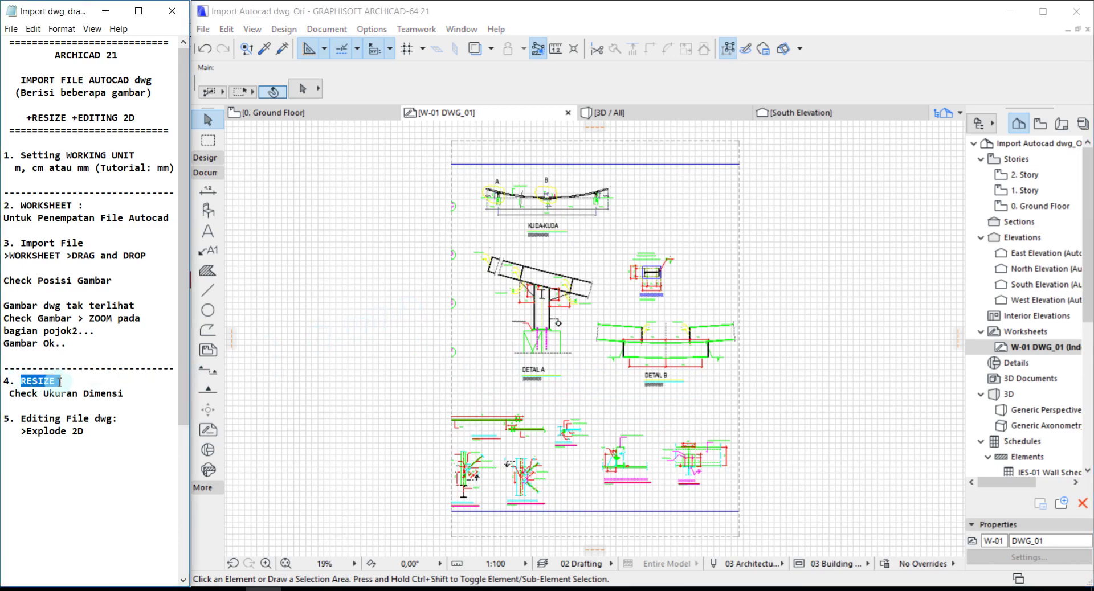
pyautogui.click(266, 564)
pyautogui.click(453, 425)
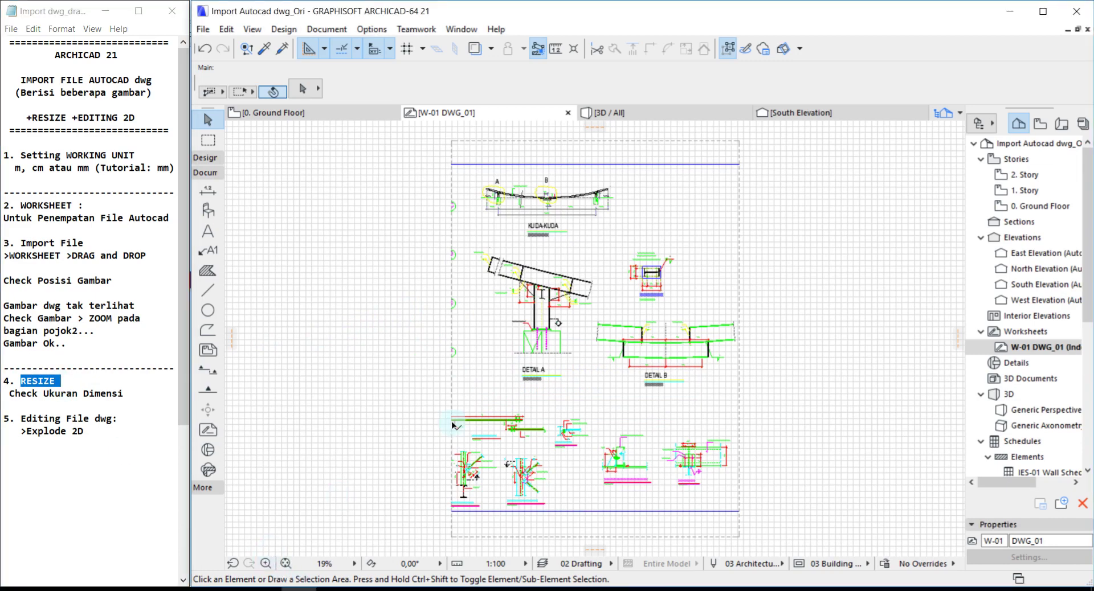
# Zoom into the POTONGAN I section detail and mark the Check Ukuran Dimensi step in the notes.
pyautogui.click(266, 566)
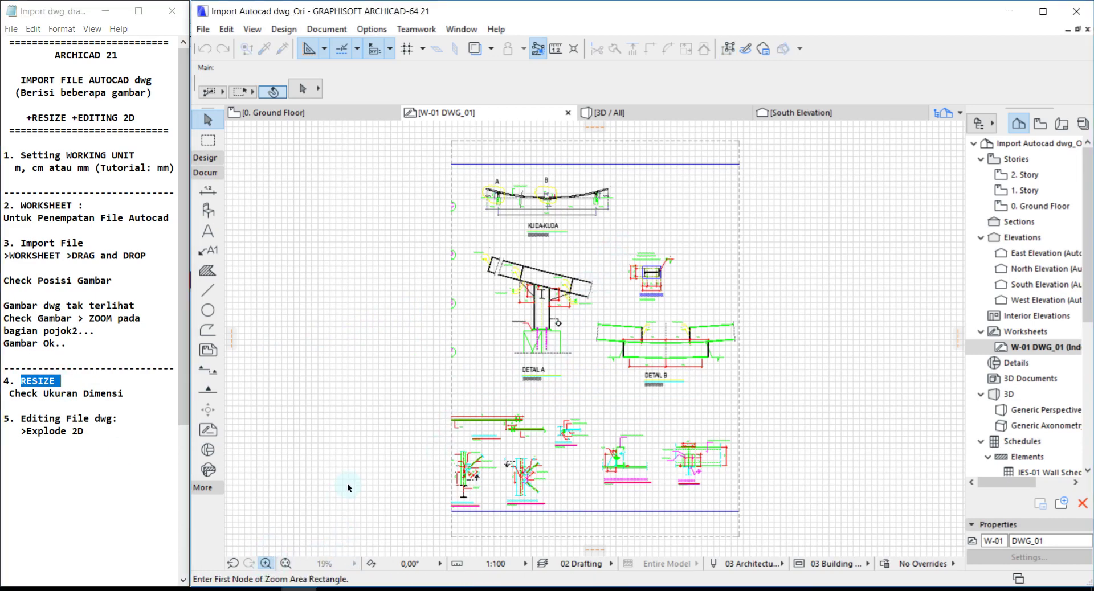
pyautogui.click(623, 252)
pyautogui.click(687, 309)
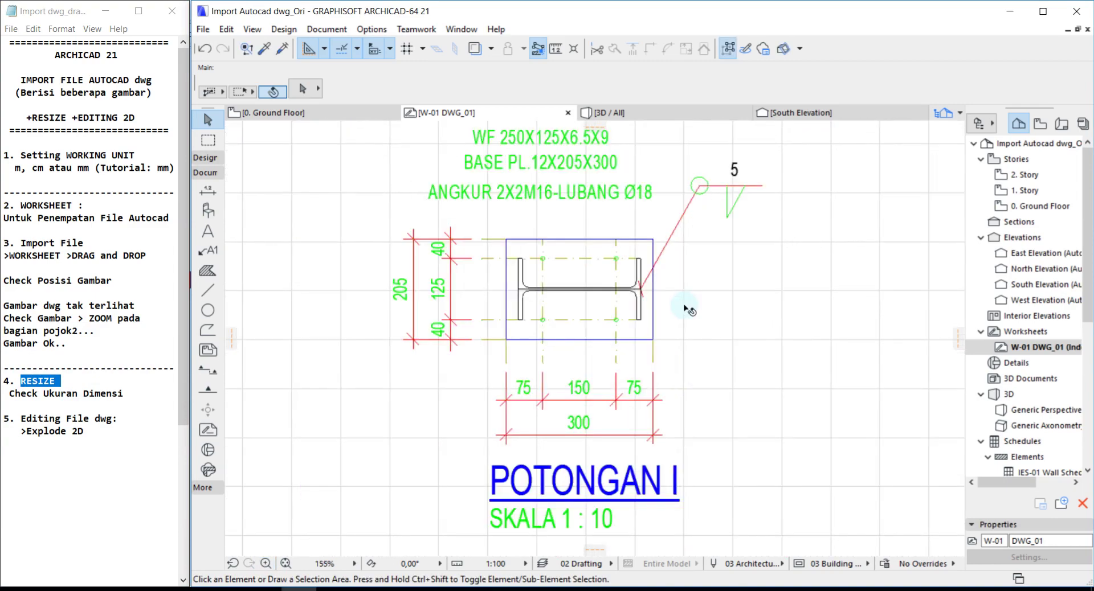
pyautogui.scroll(-1, 570, 376)
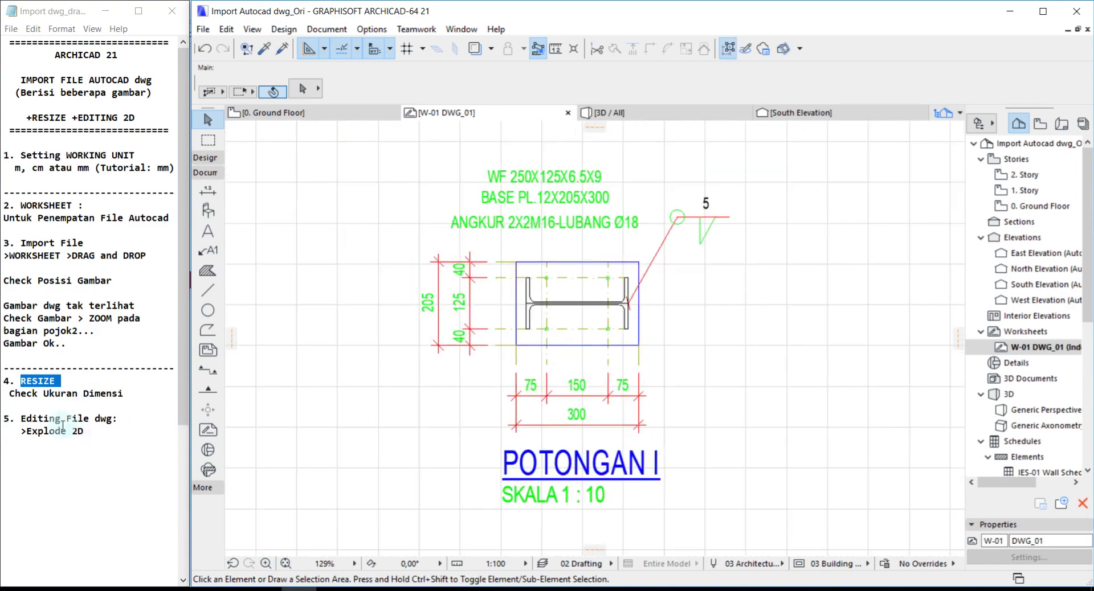
pyautogui.moveTo(8, 394); pyautogui.dragTo(127, 394)
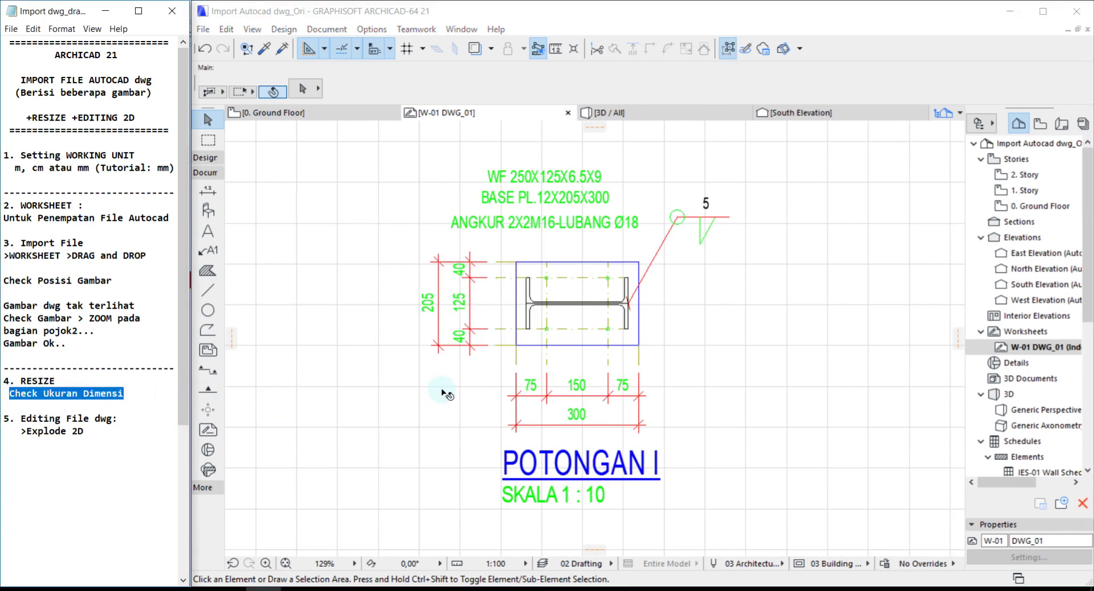
pyautogui.click(552, 54)
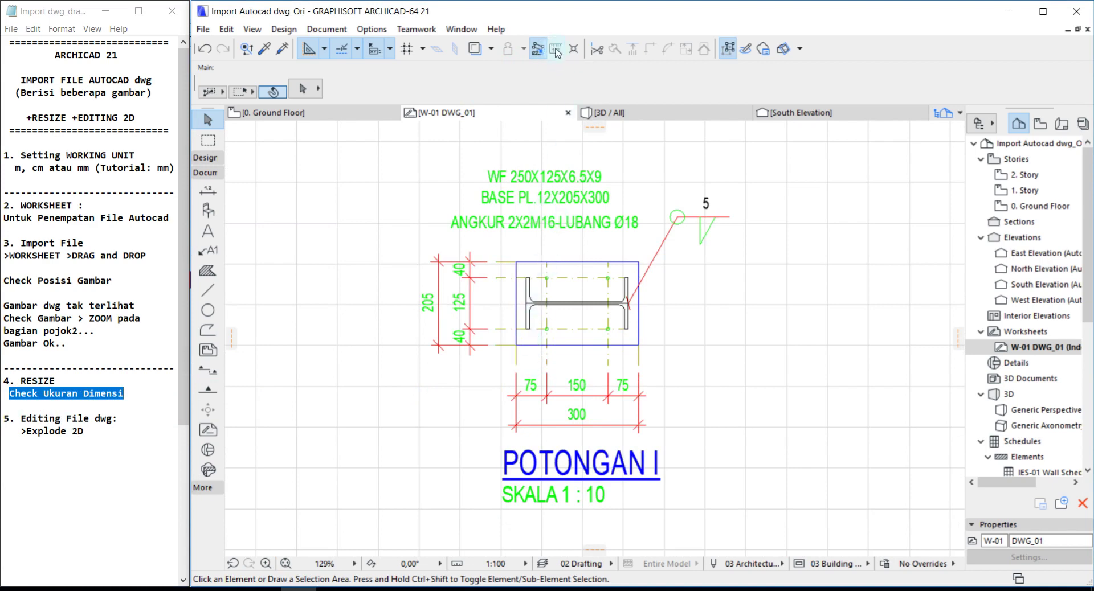
# Measure the span labelled 300, which actually reads 3000.
pyautogui.click(557, 51)
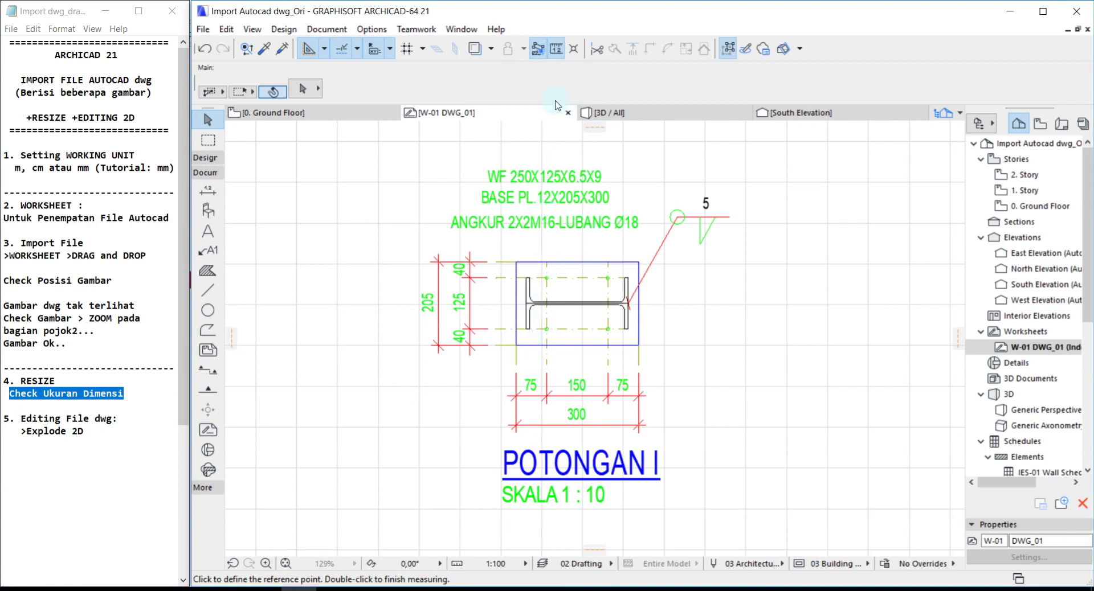
pyautogui.click(516, 426)
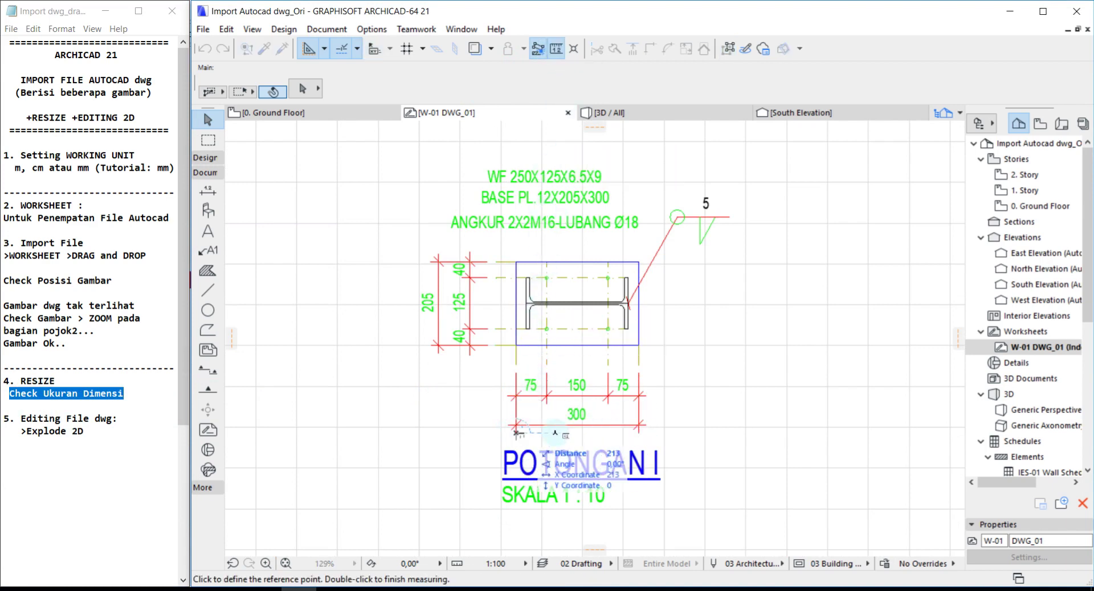
pyautogui.rightClick(638, 433)
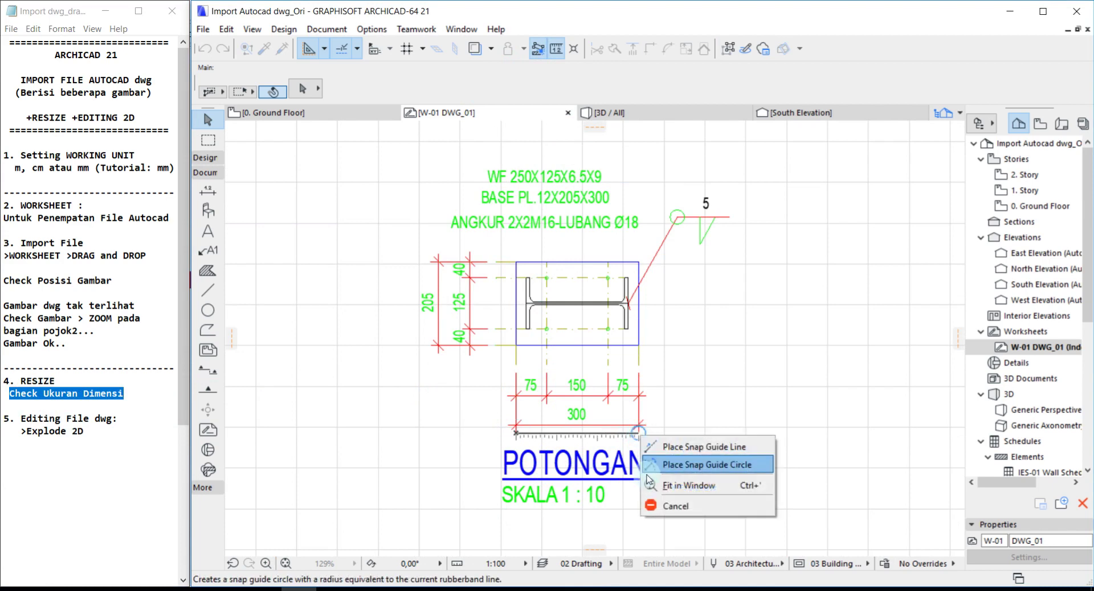
pyautogui.click(669, 505)
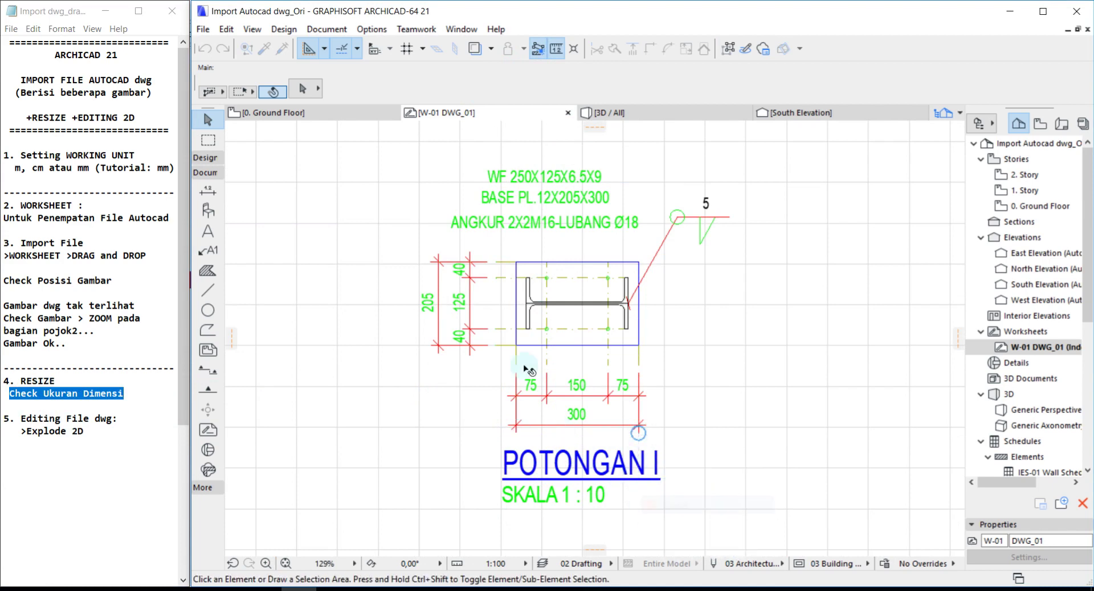
# Switch the project's Dimensions preferences to the Plain Millimeter preset.
pyautogui.click(371, 29)
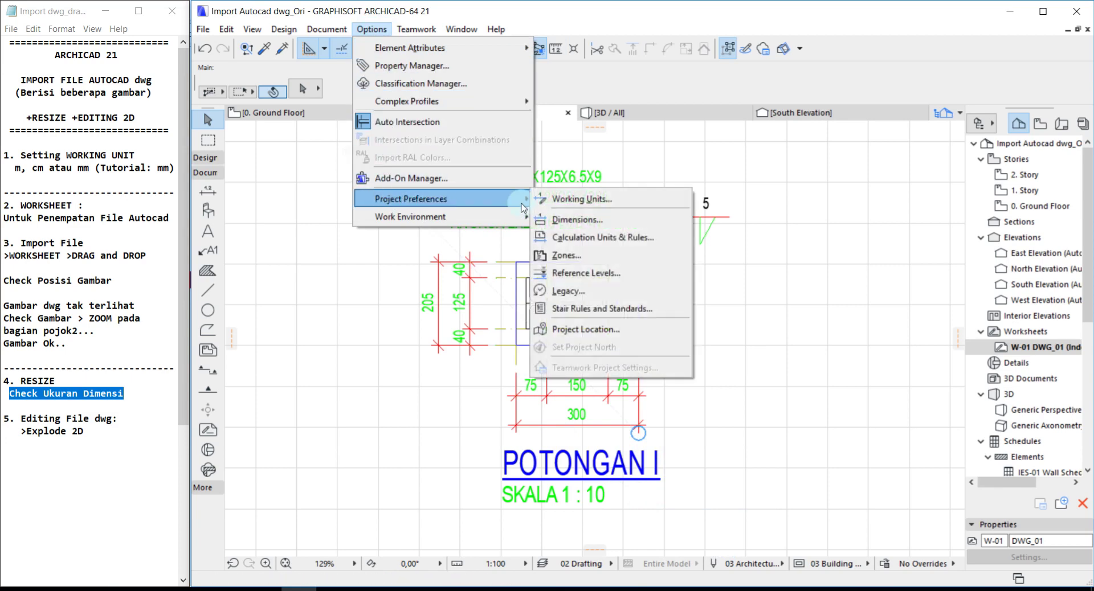
pyautogui.click(584, 221)
pyautogui.click(529, 133)
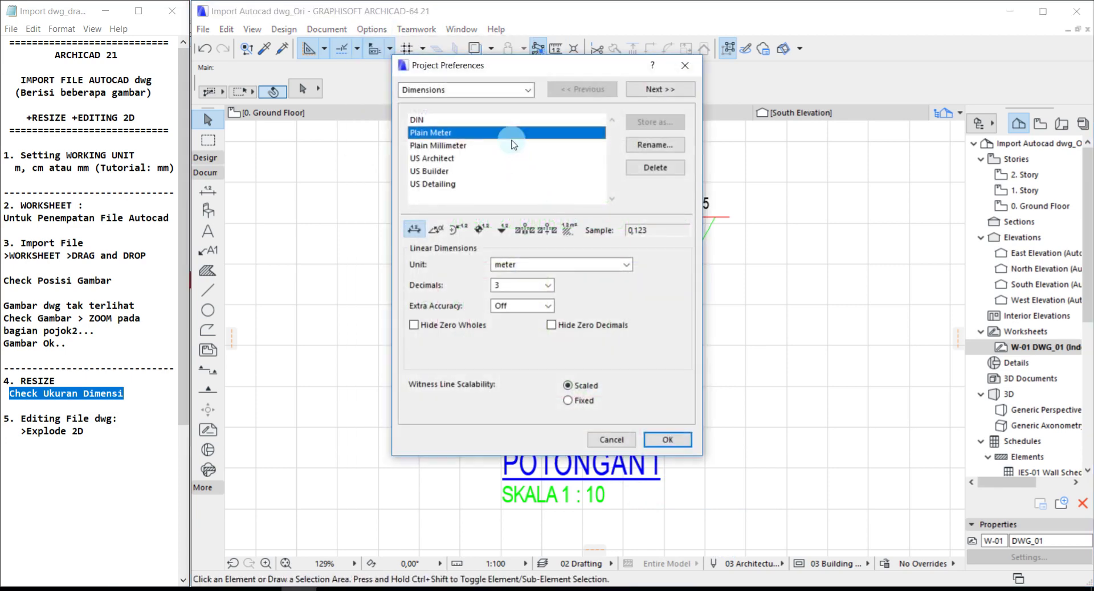
pyautogui.click(490, 146)
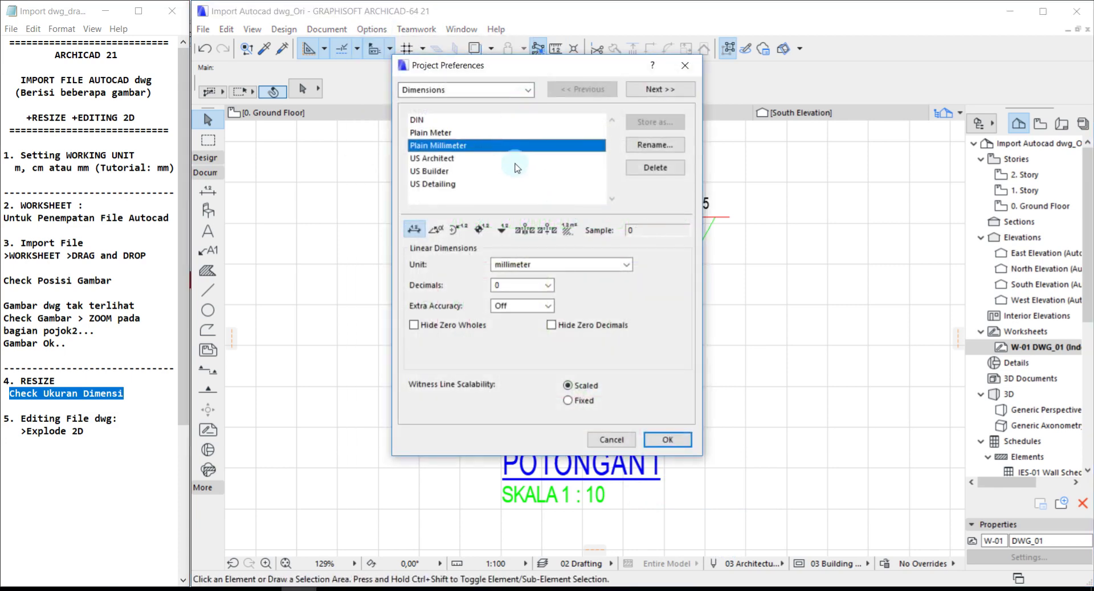
pyautogui.click(665, 443)
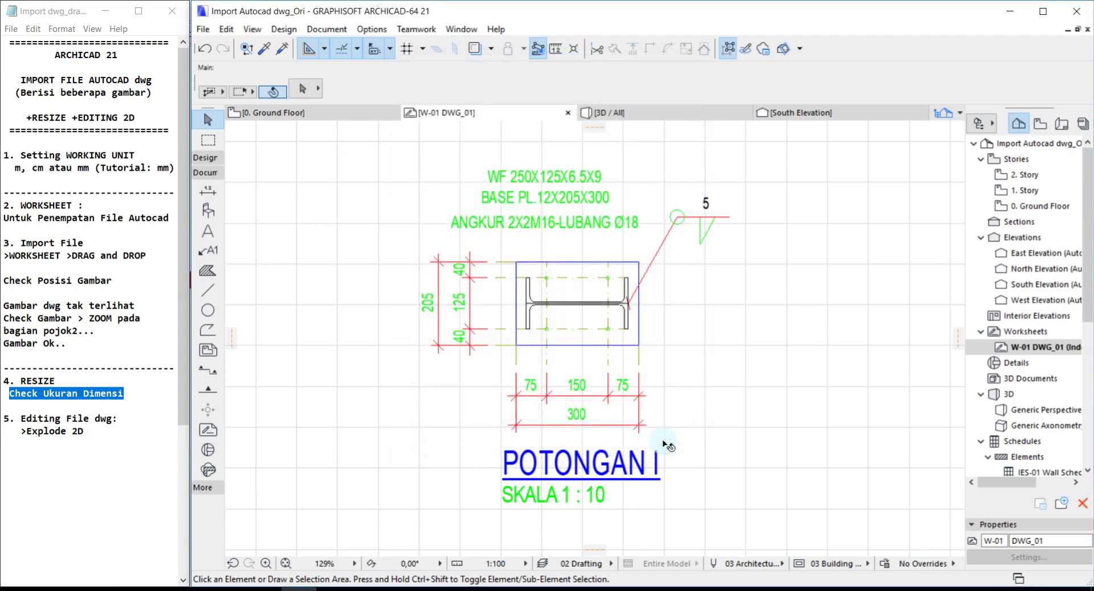
# Place a 3.000 dimension across the 300 base plate width, above the 75/150/75 row.
pyautogui.click(208, 189)
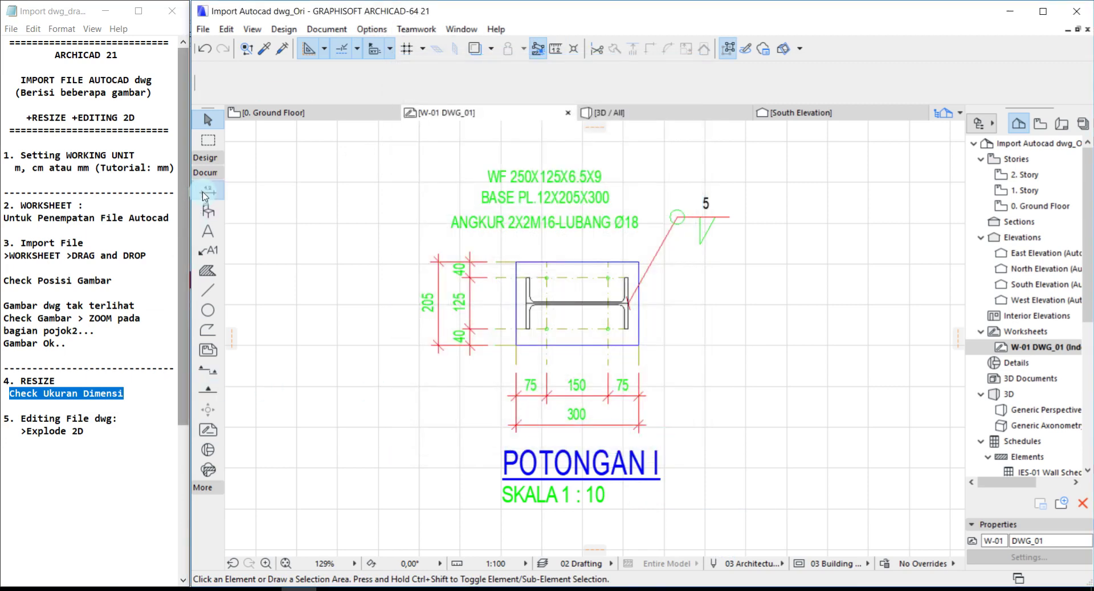
pyautogui.click(517, 427)
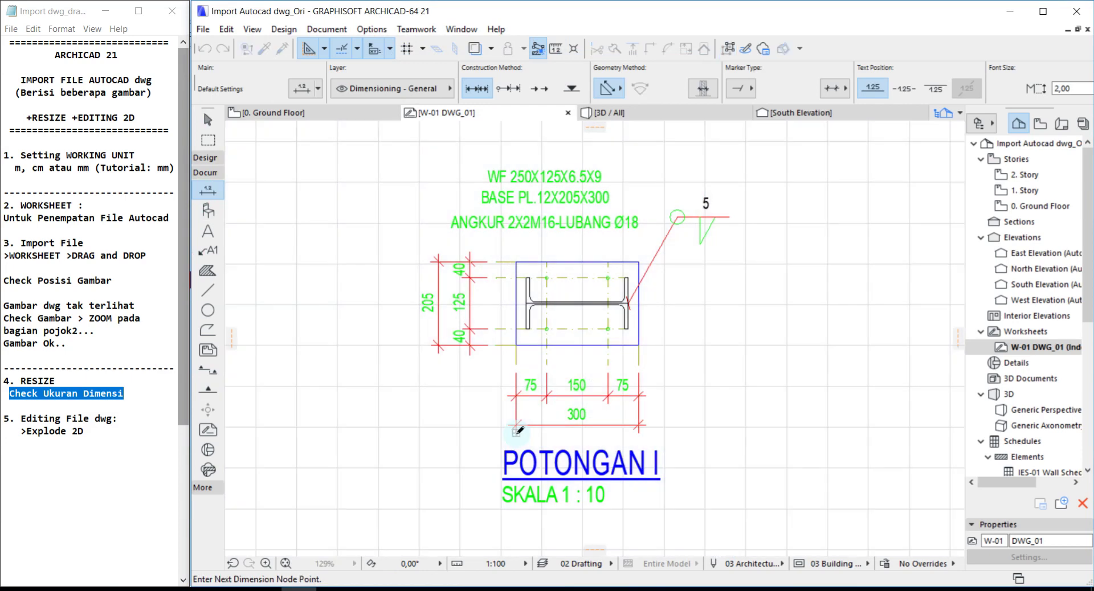
pyautogui.click(639, 426)
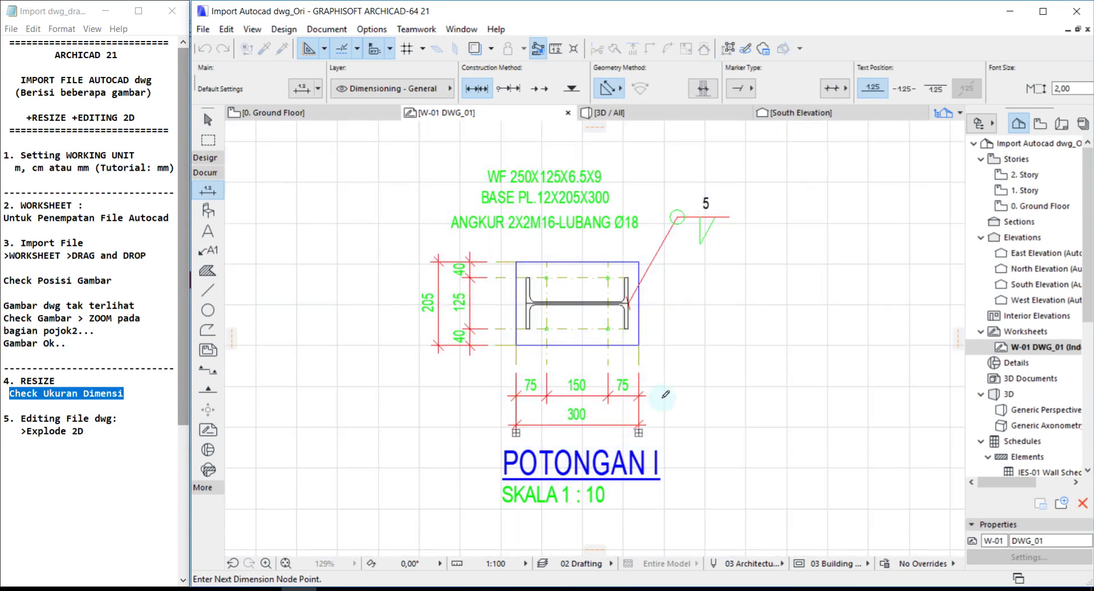
pyautogui.rightClick(676, 365)
pyautogui.click(705, 456)
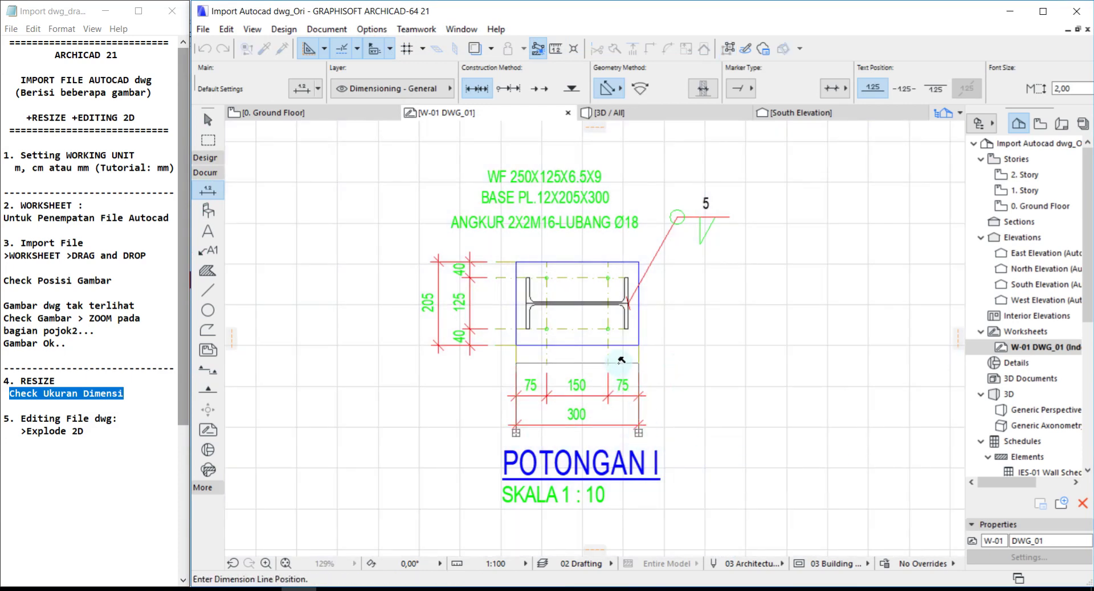
pyautogui.click(601, 364)
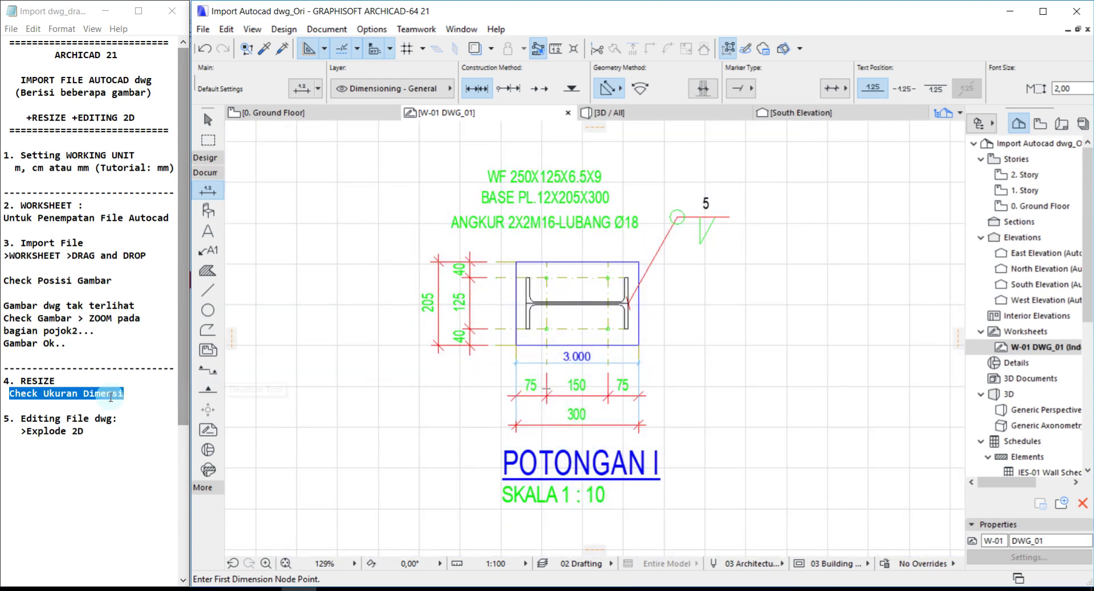
pyautogui.moveTo(21, 381); pyautogui.dragTo(60, 380)
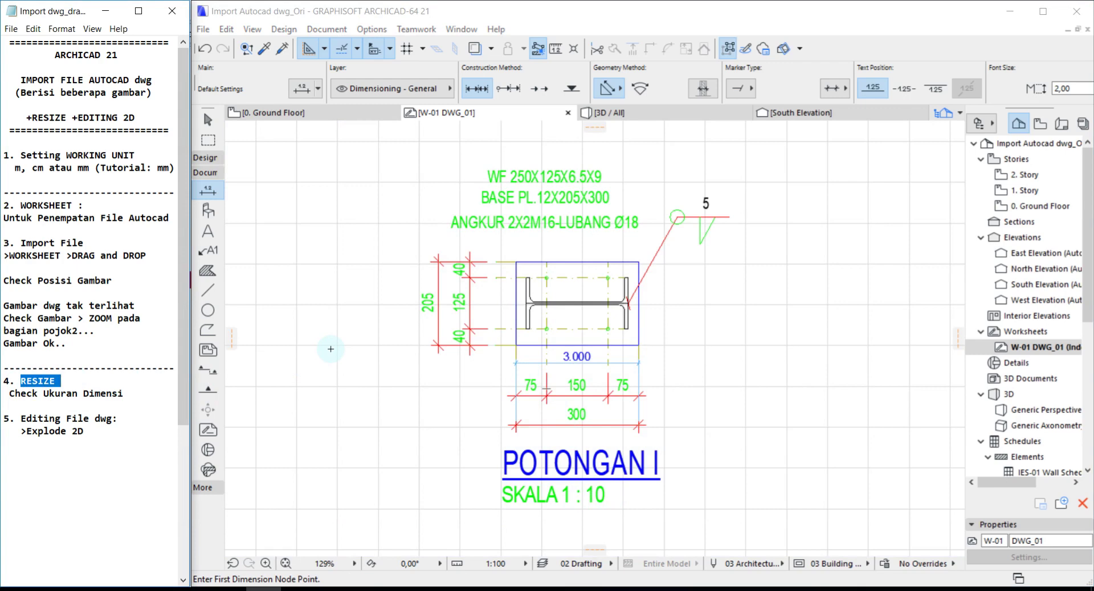
pyautogui.click(423, 365)
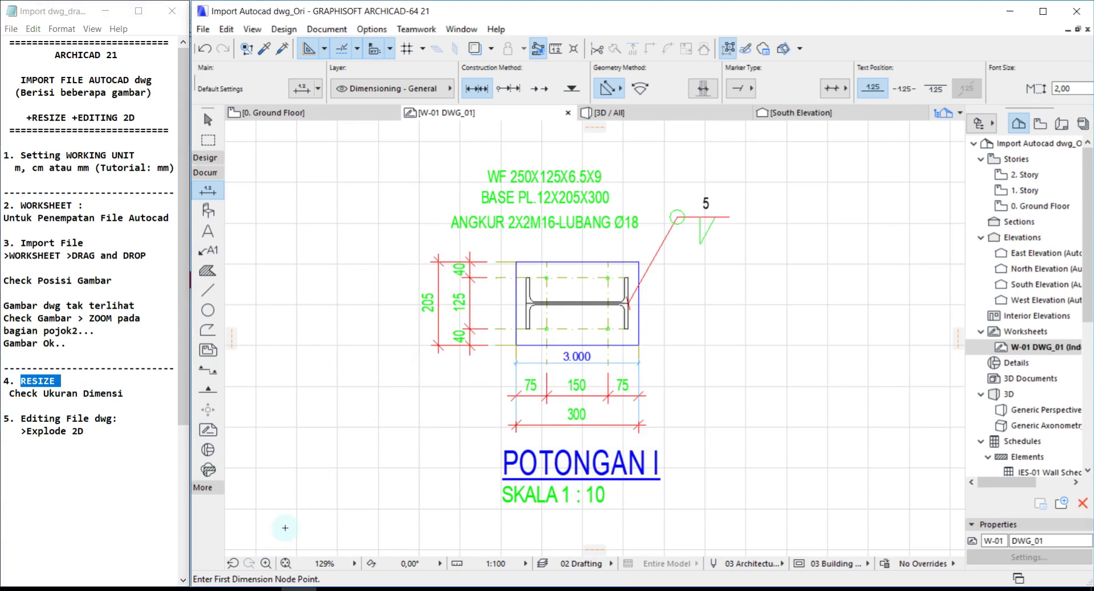
# Drag a copy of the whole DWG drawing to the right of the original.
pyautogui.click(249, 563)
pyautogui.click(231, 563)
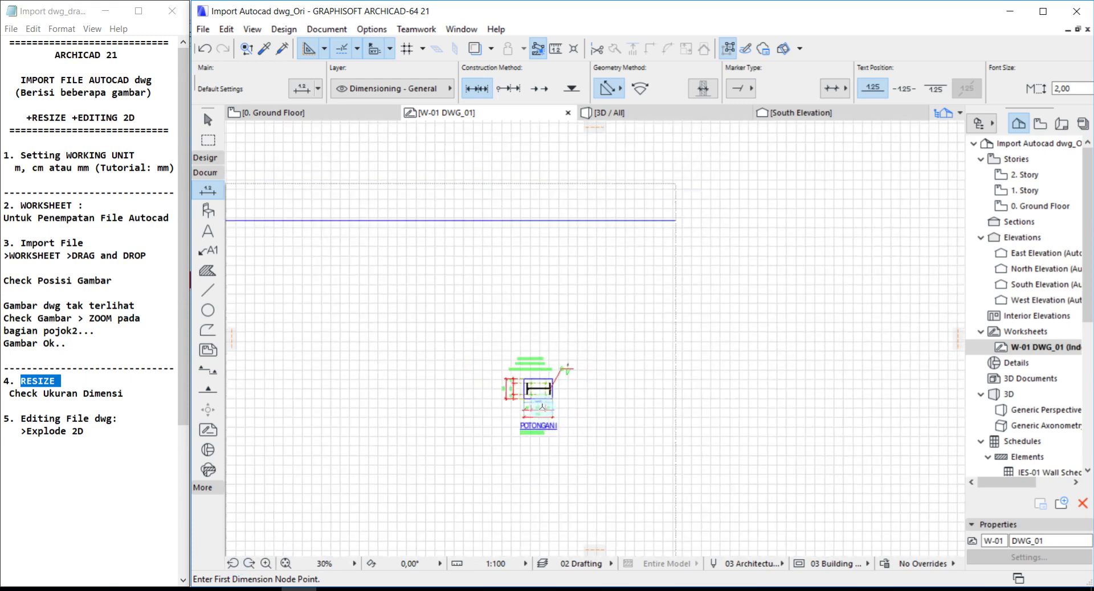
pyautogui.click(208, 119)
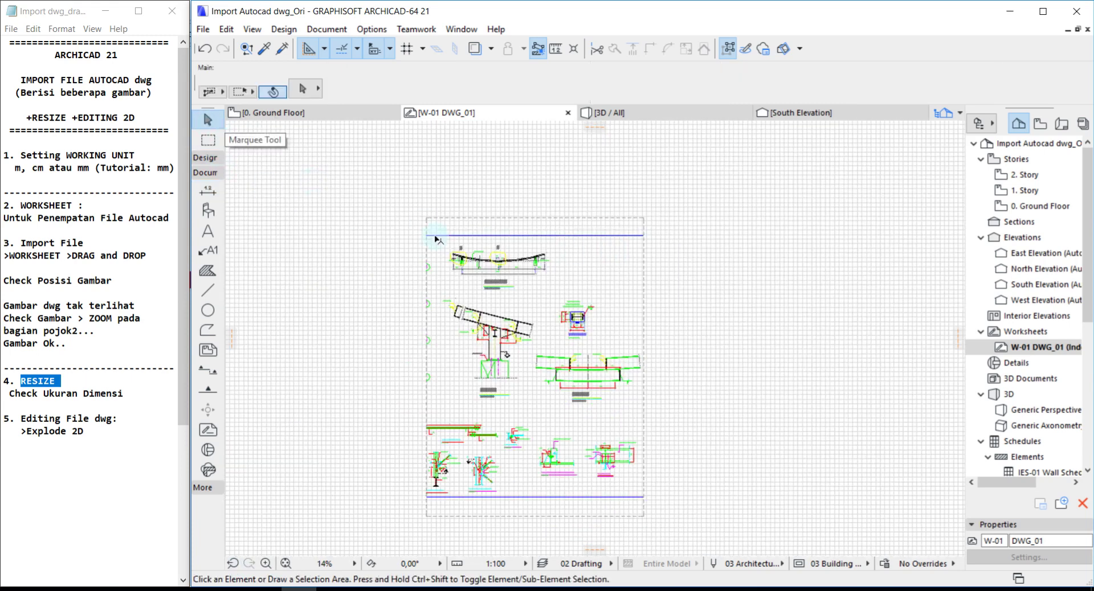
pyautogui.hotkey('ctrl', 'a')
pyautogui.rightClick(328, 231)
pyautogui.moveTo(419, 408)
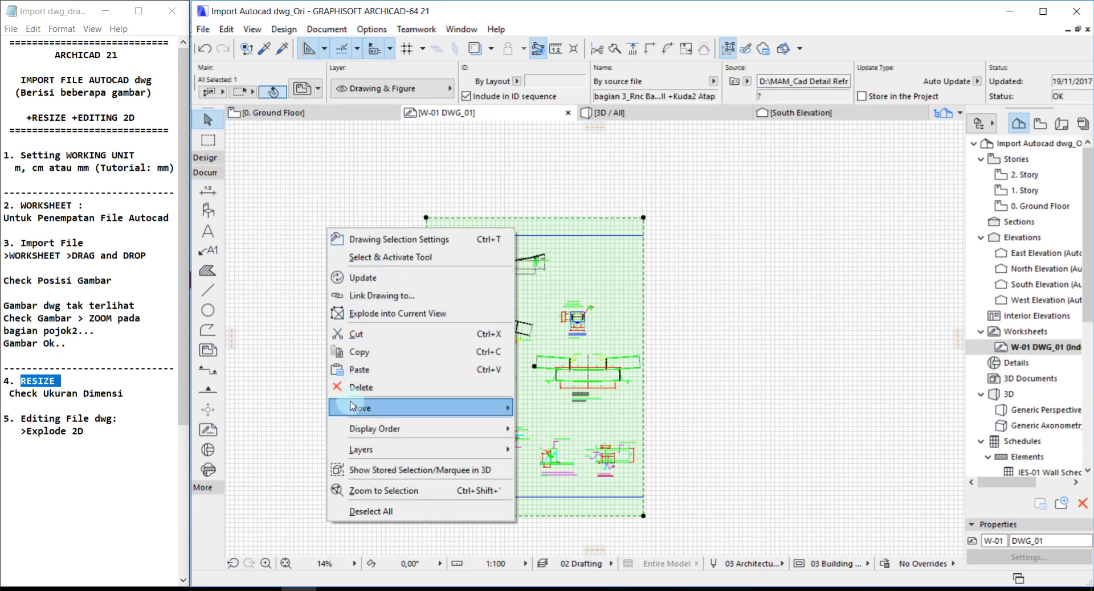
pyautogui.click(563, 448)
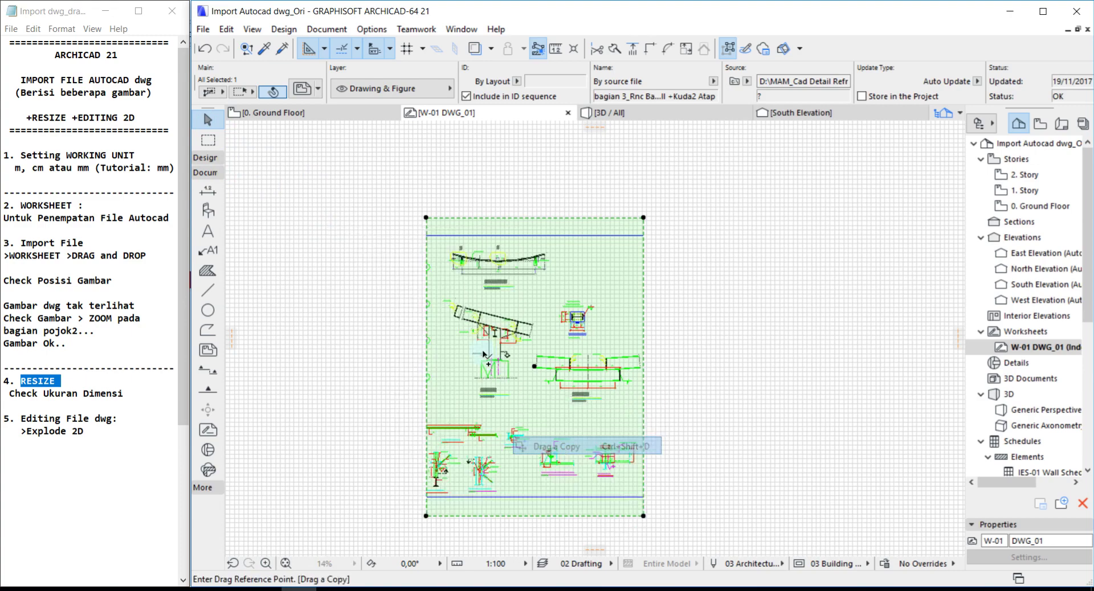
pyautogui.click(426, 218)
pyautogui.scroll(-2, 460, 227)
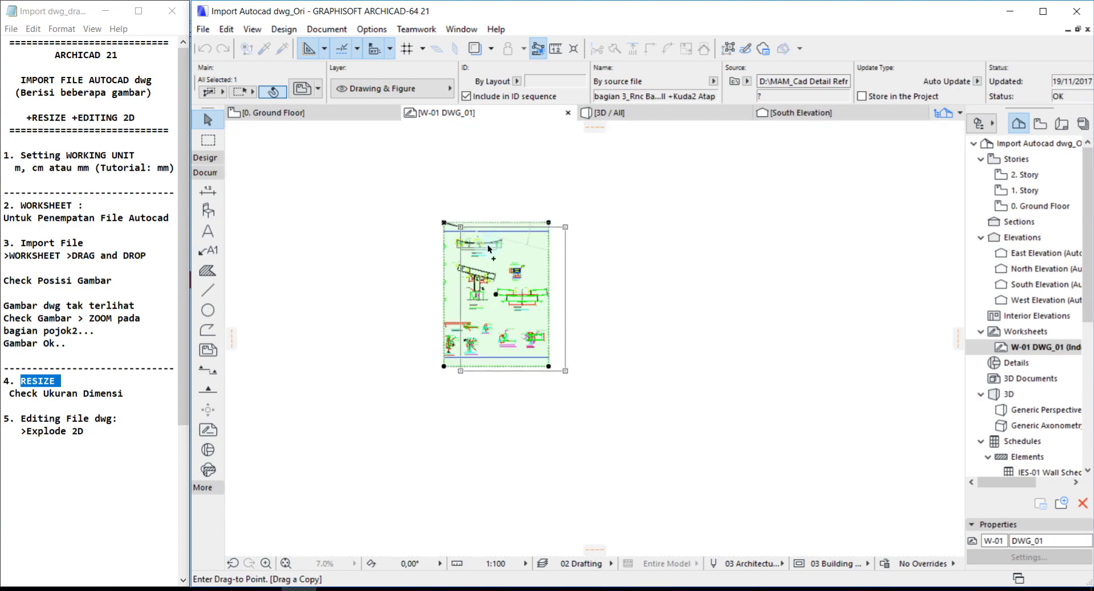
pyautogui.click(597, 224)
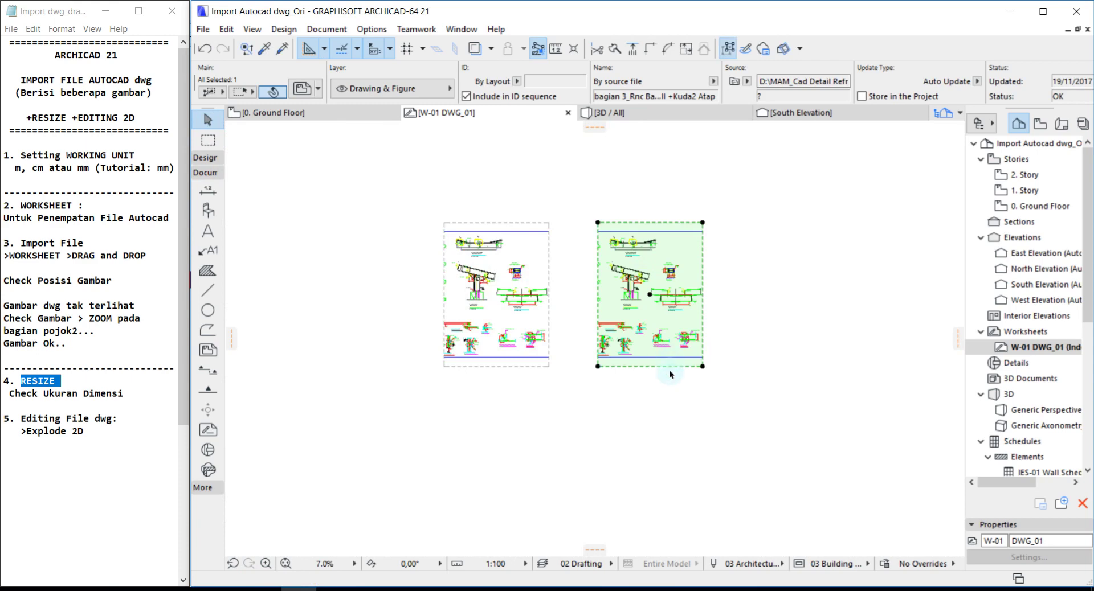
pyautogui.click(671, 368)
pyautogui.scroll(3, 680, 275)
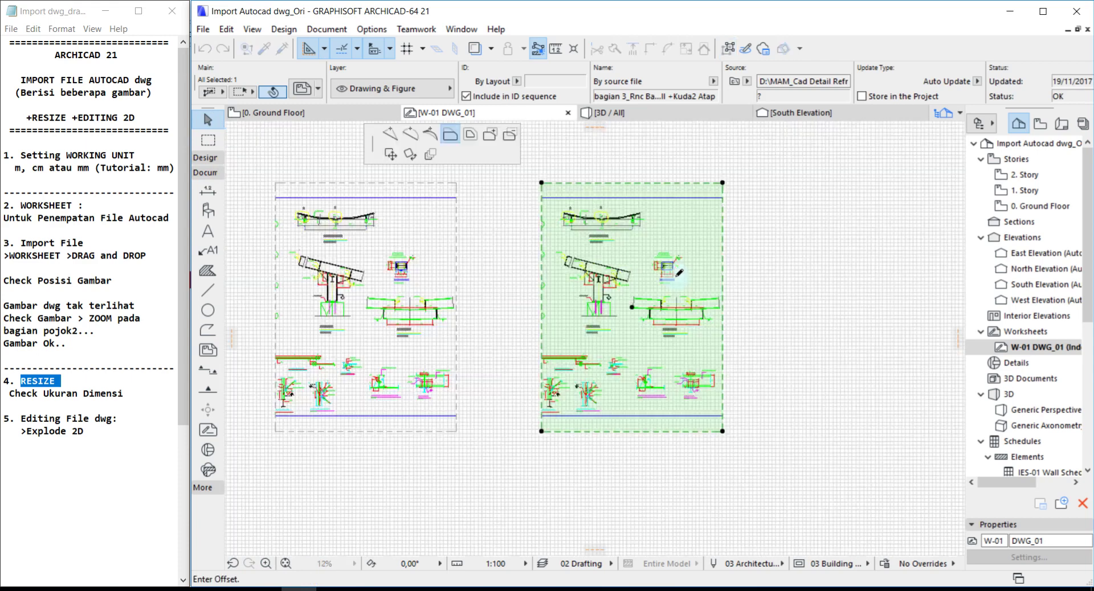
# Crop the copy's bottom, right, left and top edges to one detail and move it left.
pyautogui.click(706, 294)
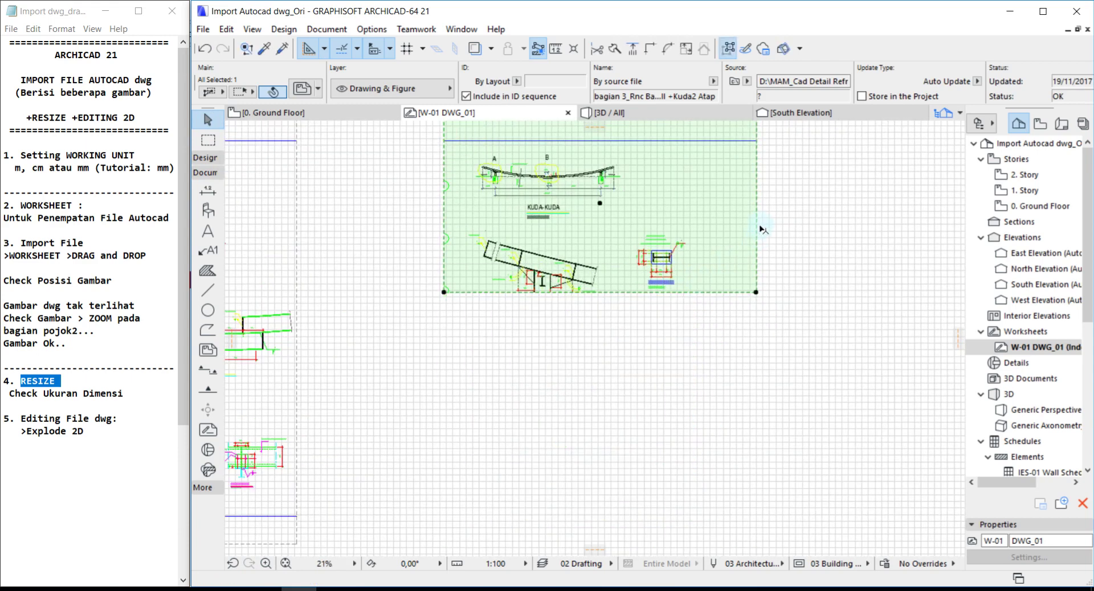
pyautogui.click(758, 216)
pyautogui.click(693, 245)
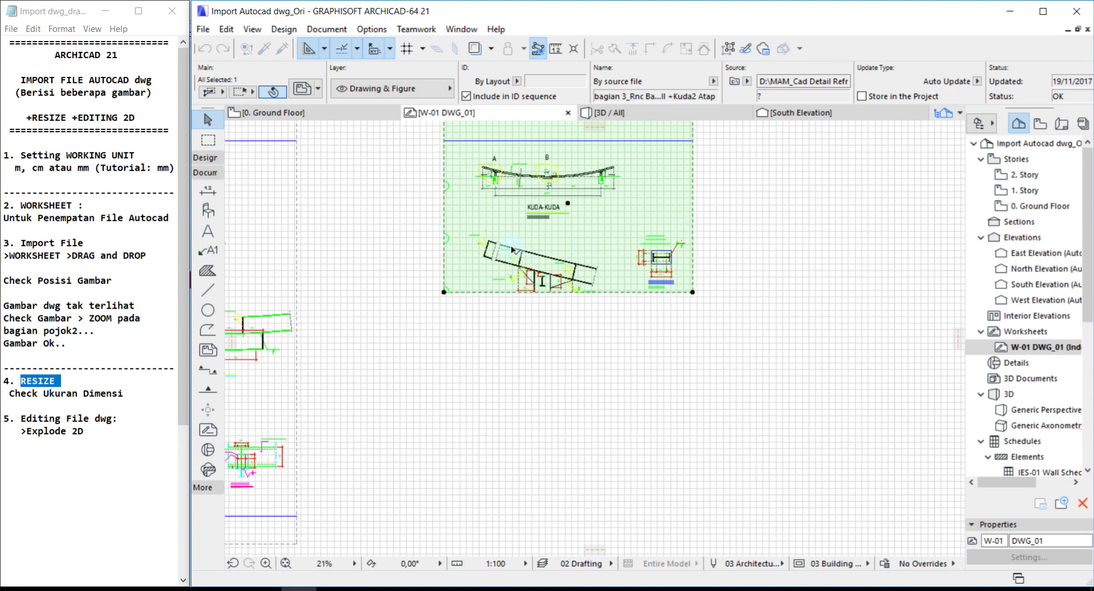
pyautogui.click(447, 214)
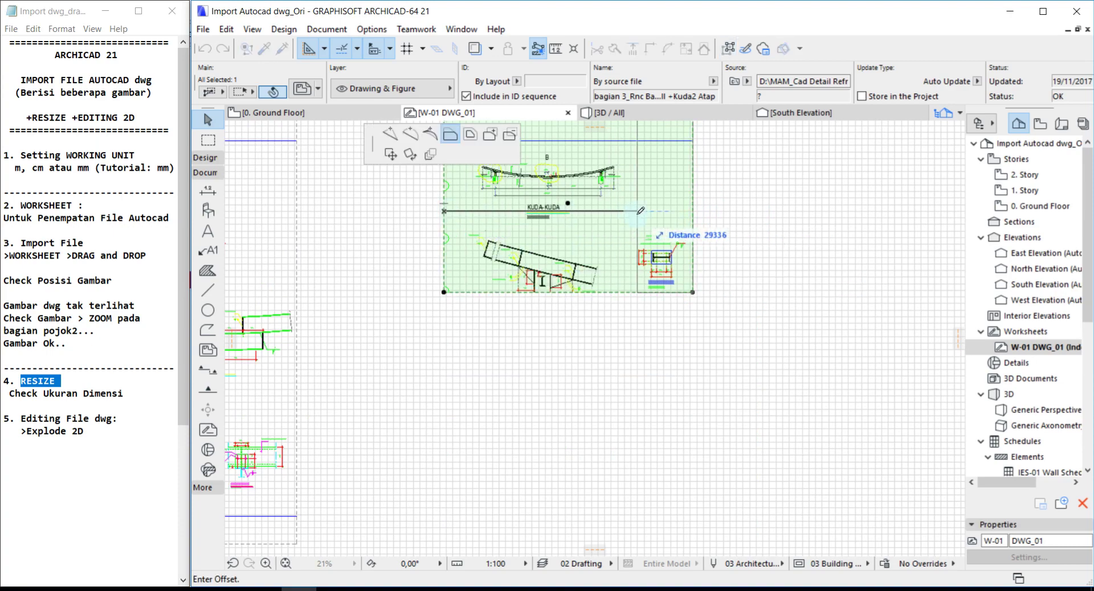
pyautogui.click(632, 178)
pyautogui.scroll(-1, 638, 180)
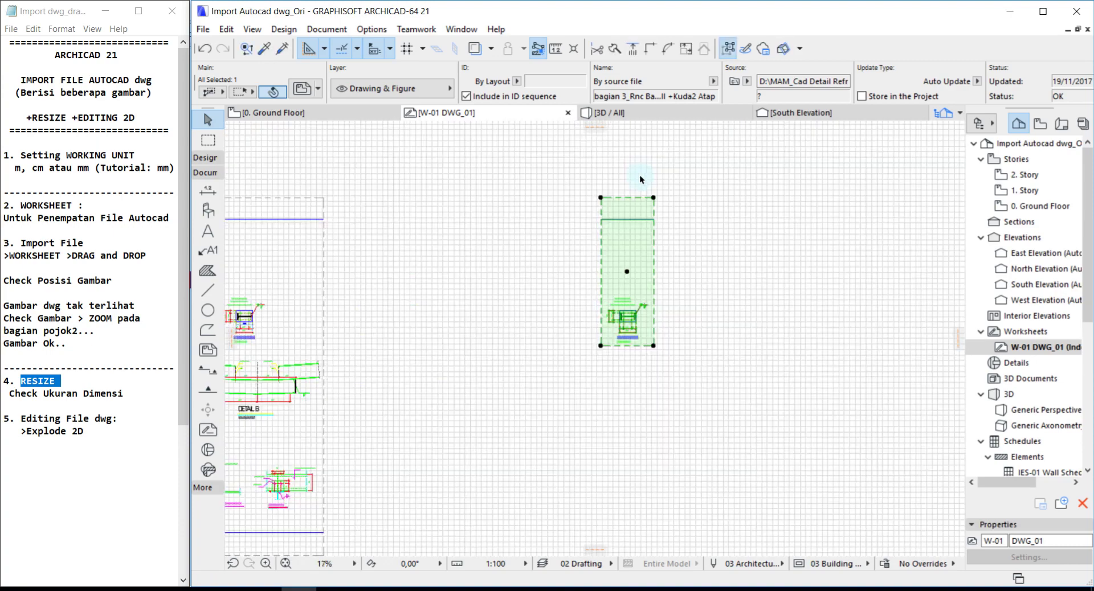
pyautogui.click(638, 199)
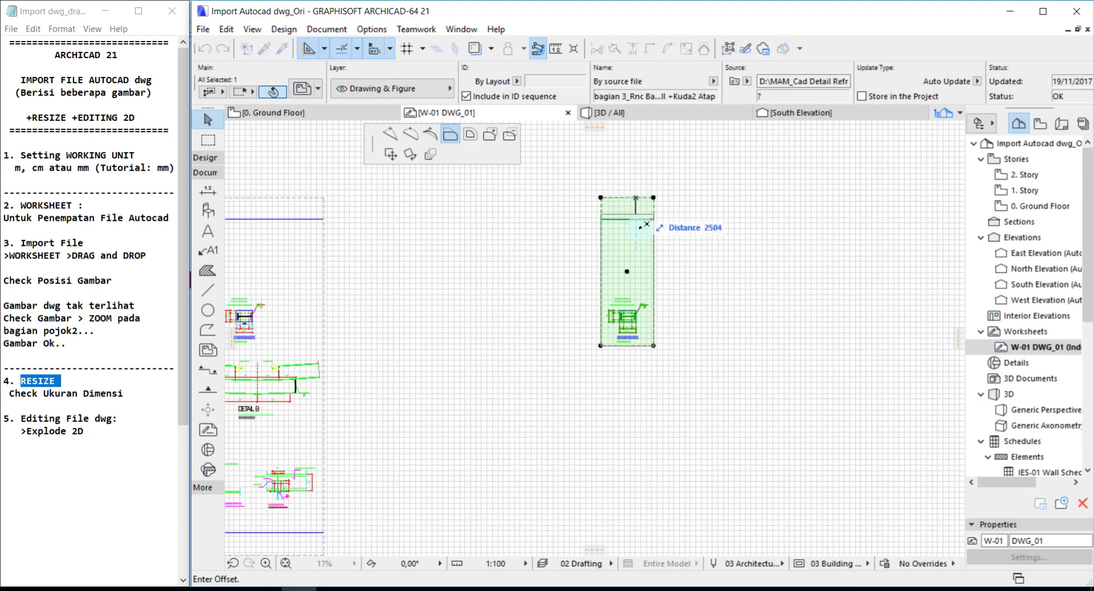
pyautogui.click(630, 291)
pyautogui.click(630, 321)
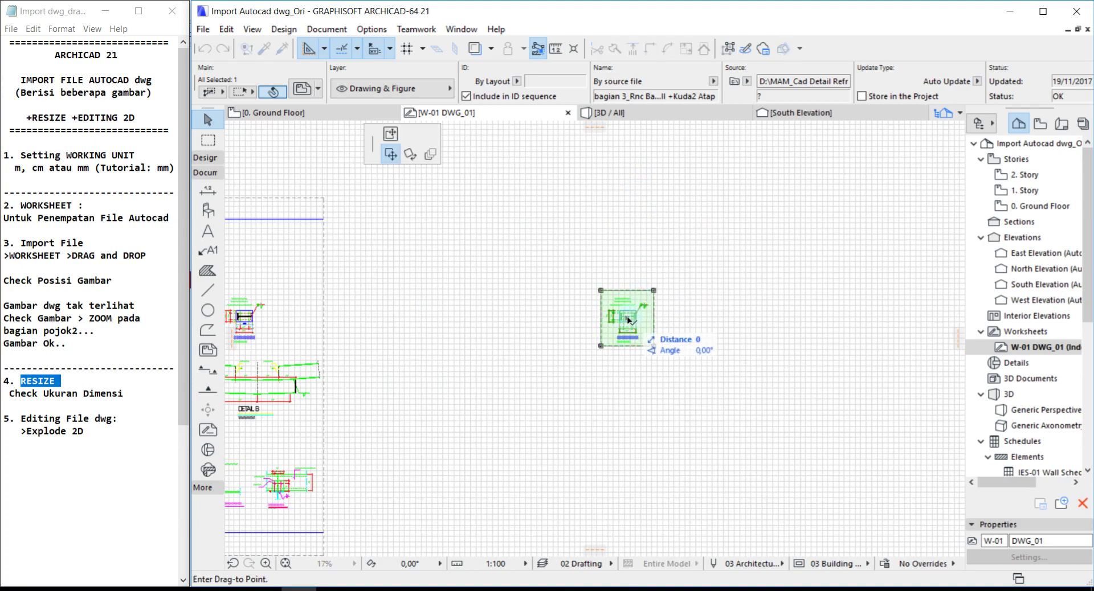
pyautogui.click(418, 301)
# Zoom in on POTONGAN I, select its drawing, and bring up the Edit reshape commands.
pyautogui.click(539, 298)
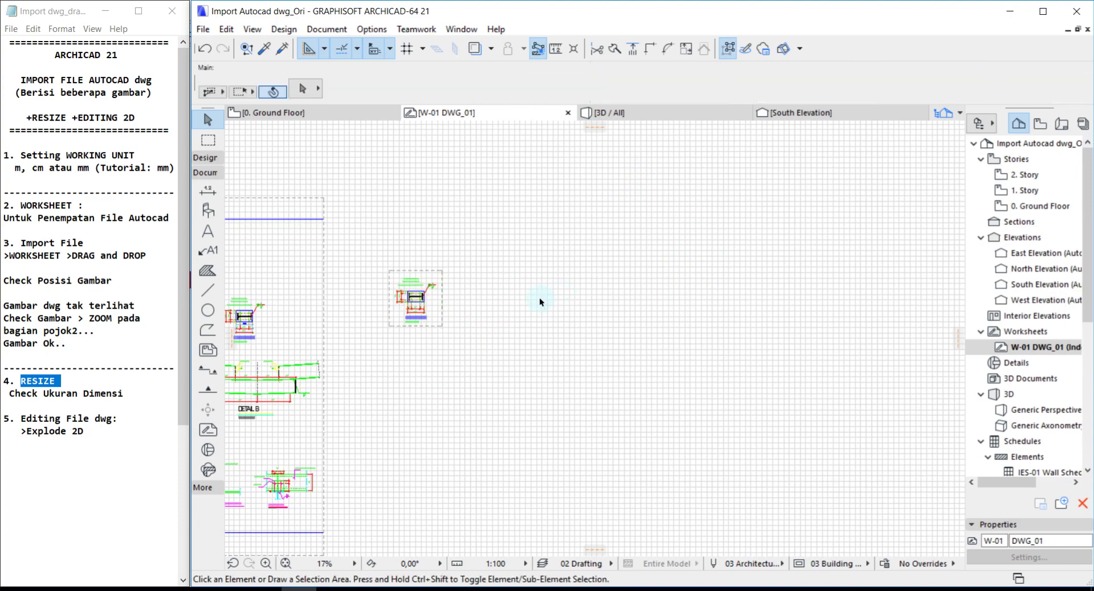
pyautogui.scroll(1, 538, 379)
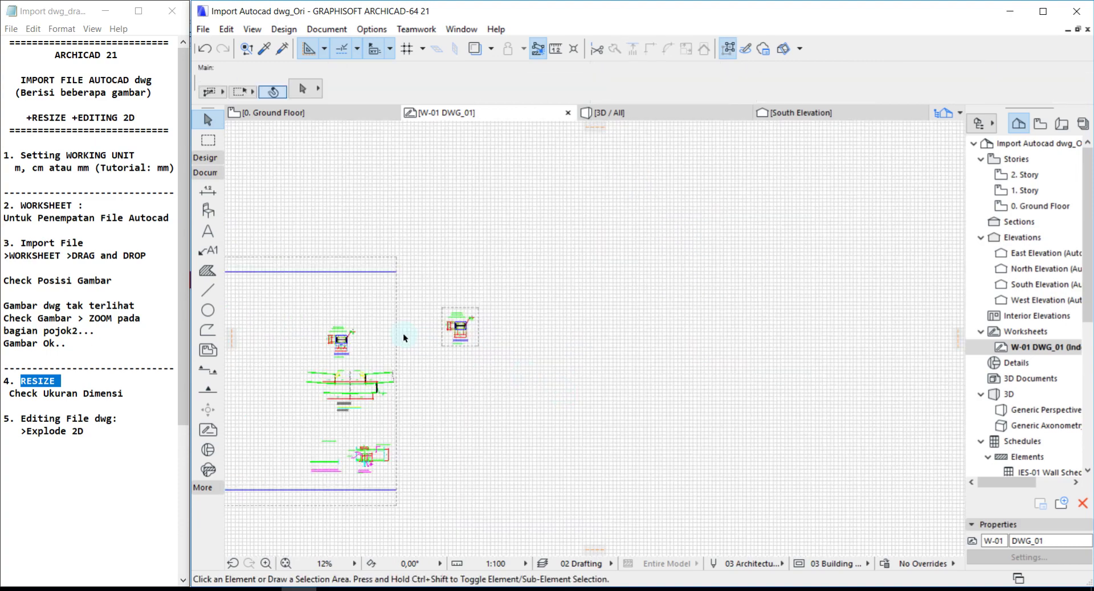
pyautogui.scroll(1, 399, 334)
pyautogui.scroll(2, 494, 330)
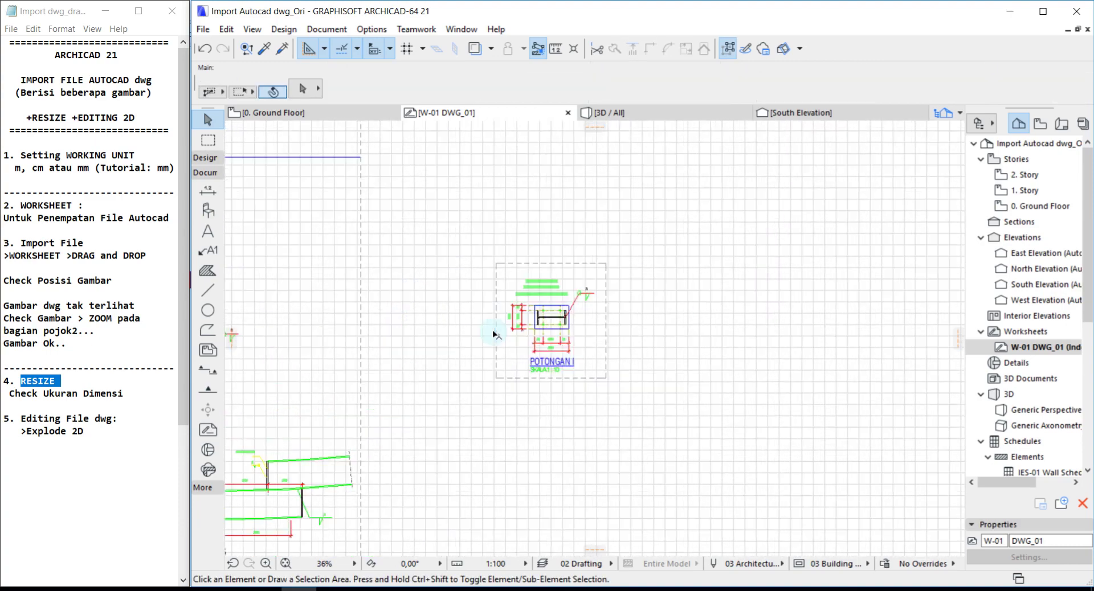
pyautogui.scroll(2, 507, 319)
pyautogui.click(516, 278)
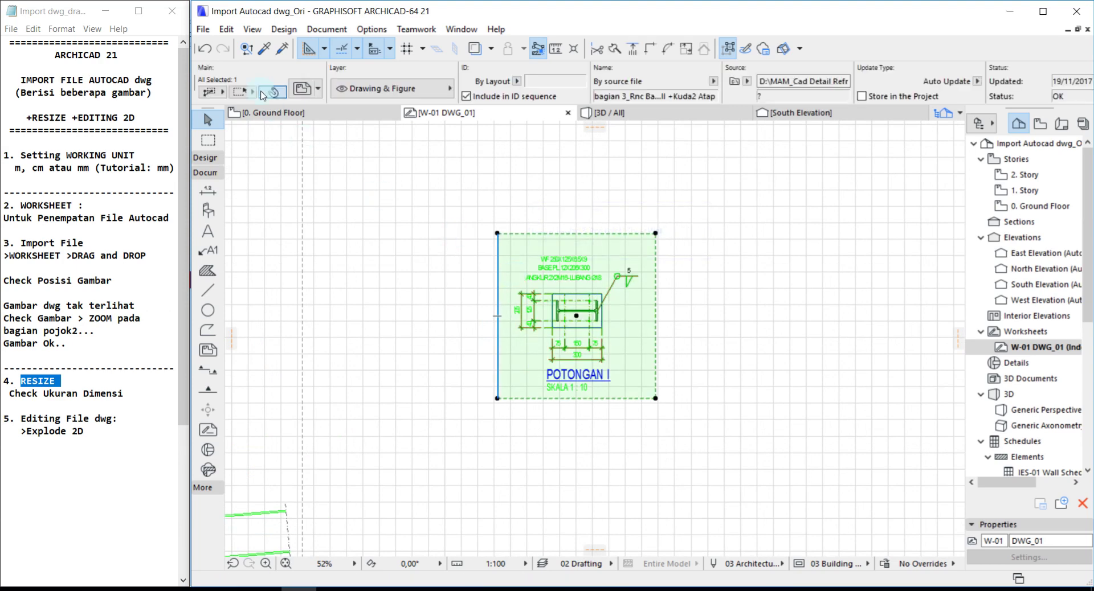
pyautogui.click(233, 32)
pyautogui.moveTo(253, 363)
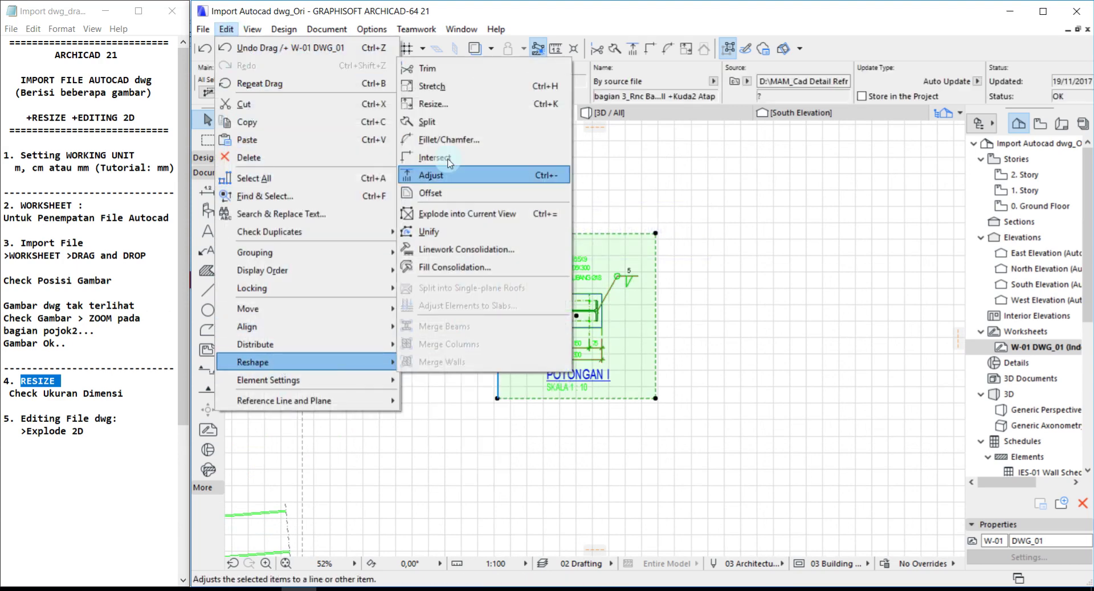
# Start a graphical Resize of the detail, cancel it at the centre point, and choose the Label tool.
pyautogui.click(441, 107)
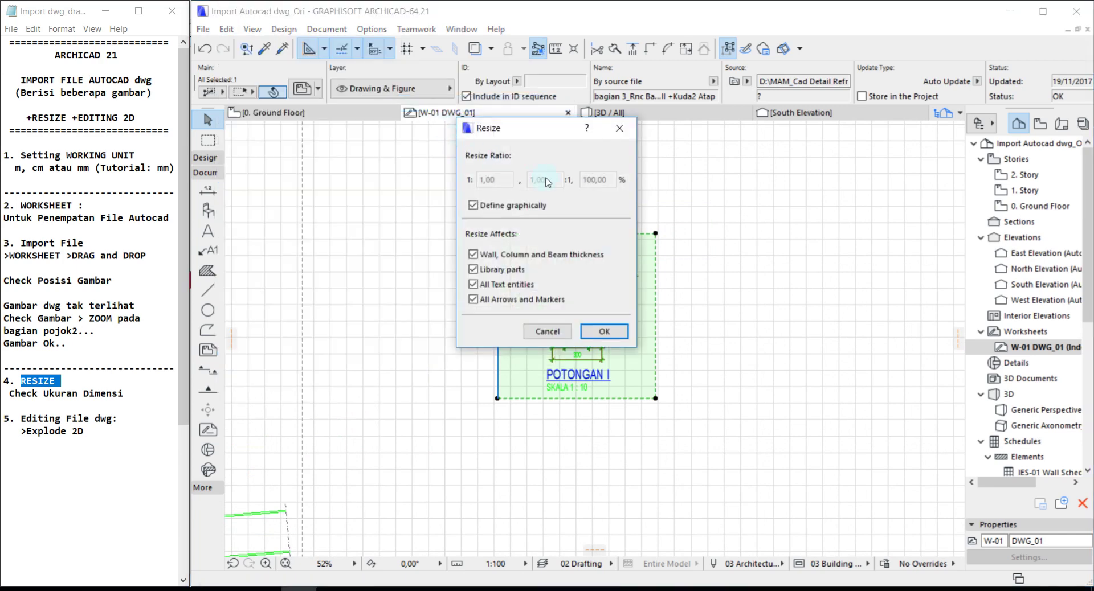
pyautogui.click(590, 339)
pyautogui.scroll(3, 552, 335)
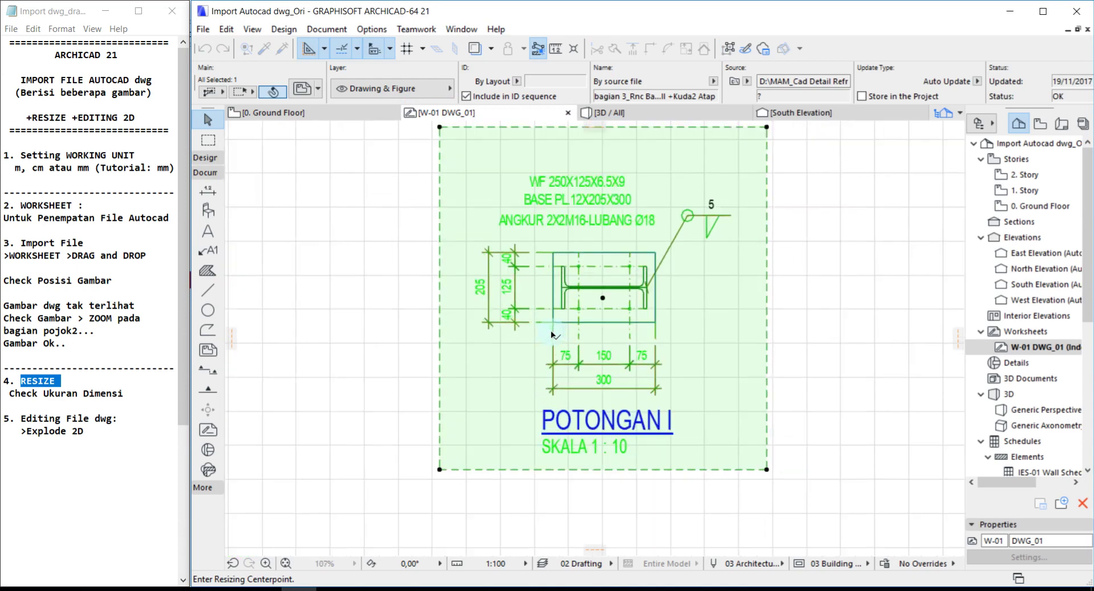
pyautogui.click(552, 395)
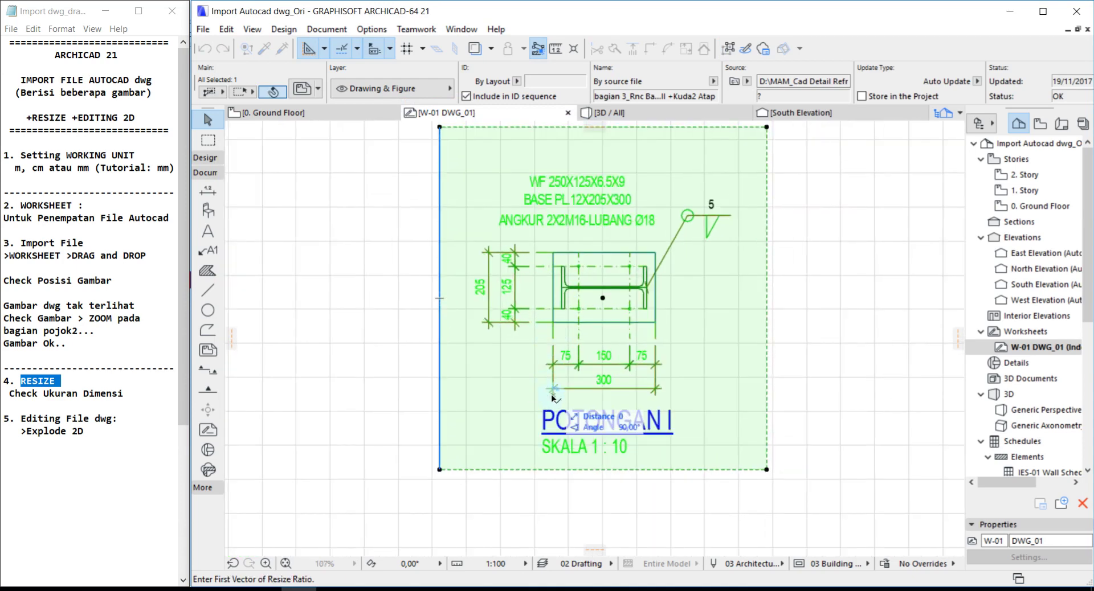
pyautogui.rightClick(552, 395)
pyautogui.click(564, 508)
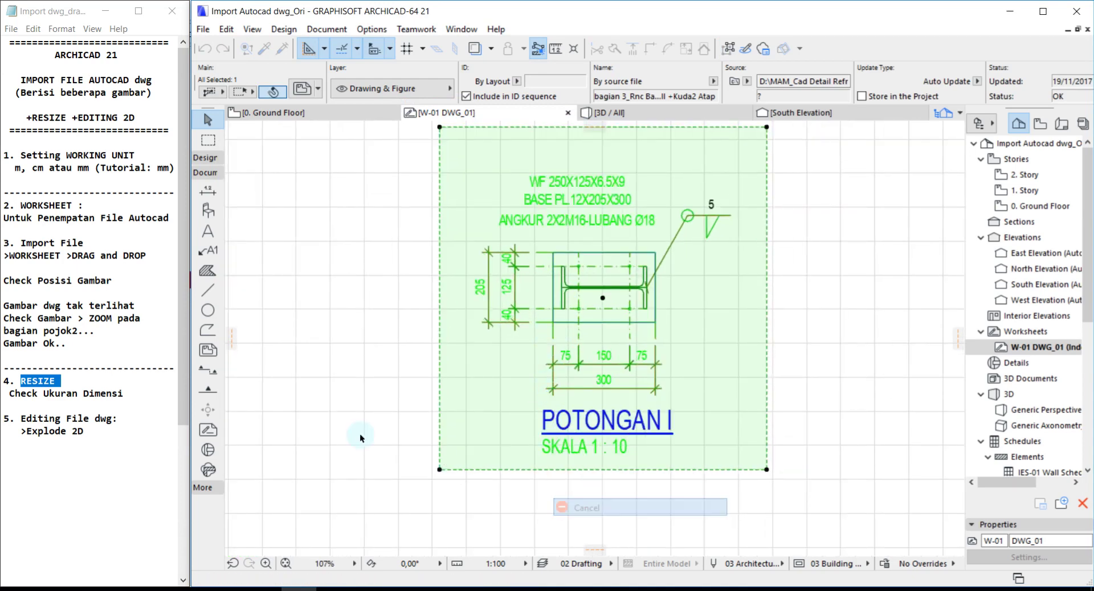
pyautogui.click(208, 250)
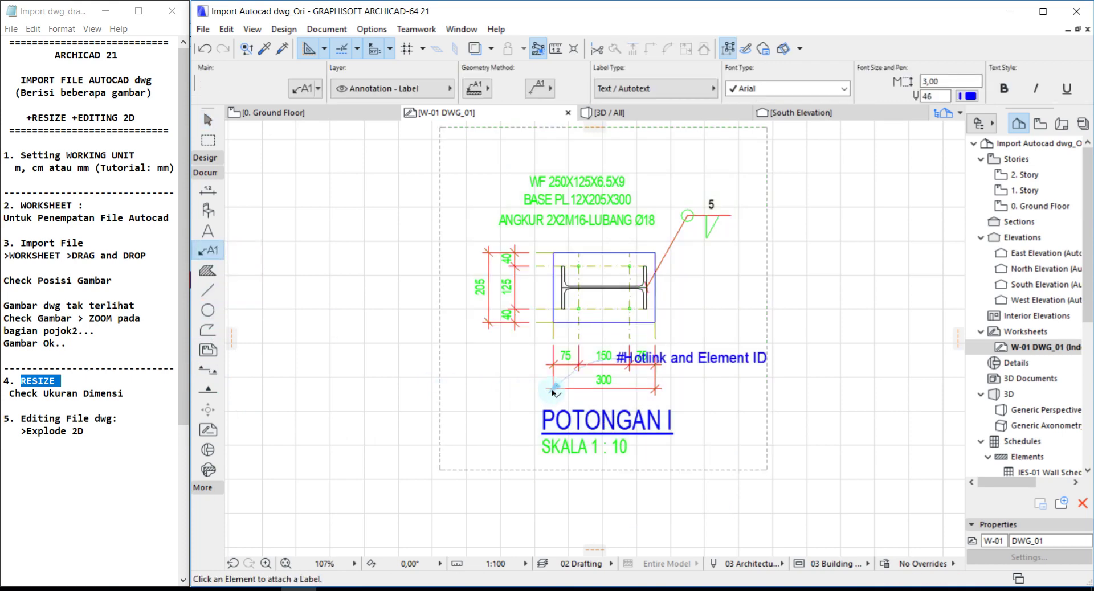
# Attach a label to the detail, mirror it to the left, and change its text to 'Click 1'.
pyautogui.click(552, 392)
pyautogui.rightClick(450, 344)
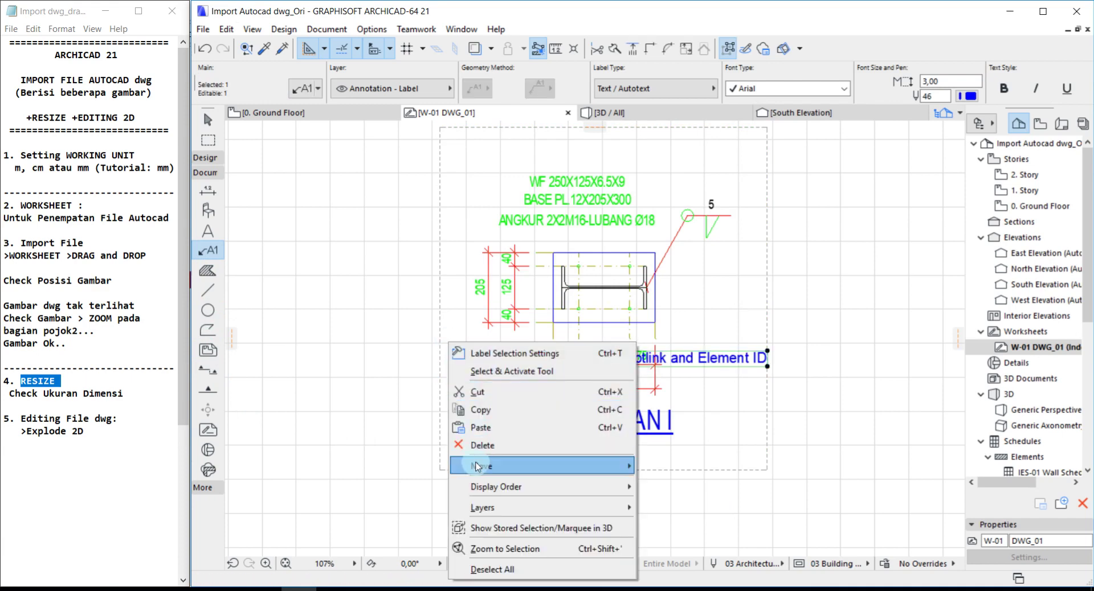
pyautogui.moveTo(542, 467)
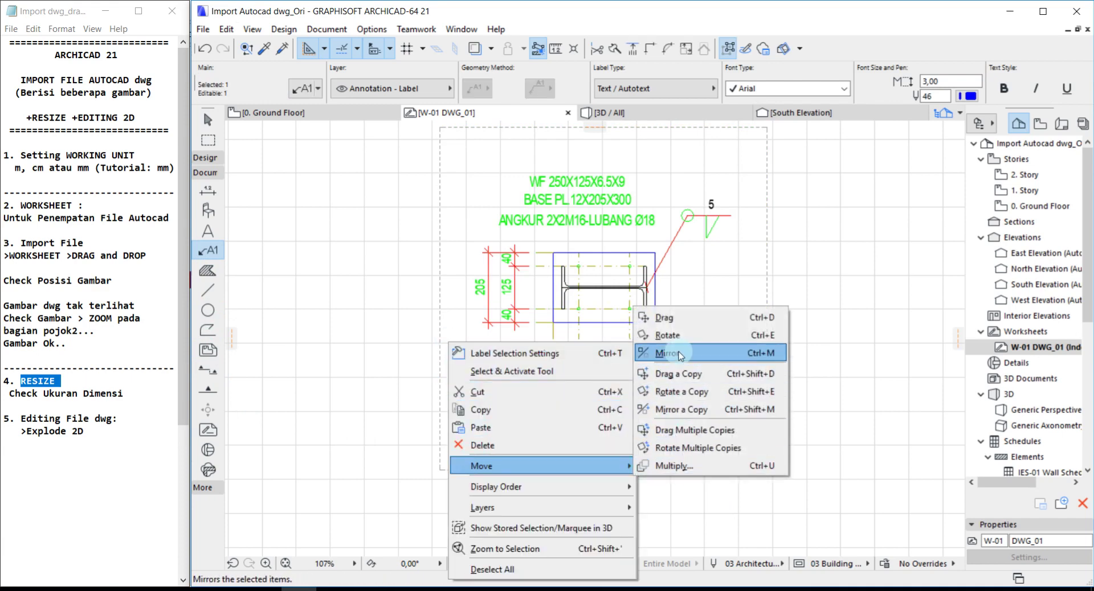
pyautogui.click(667, 353)
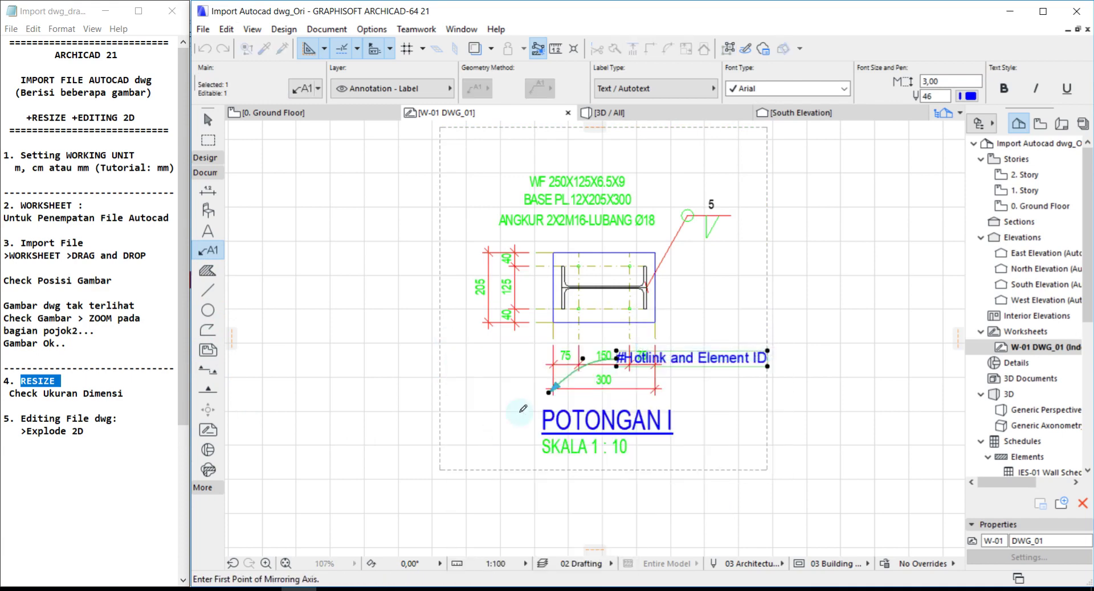
pyautogui.click(549, 392)
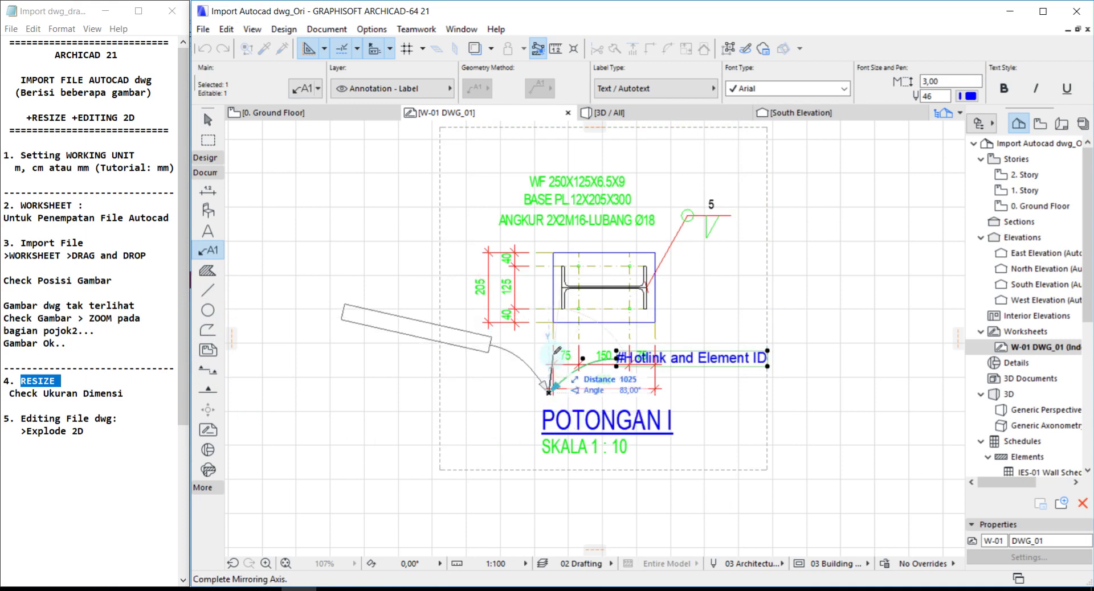
pyautogui.click(550, 367)
pyautogui.hotkey('ctrl', 'd')
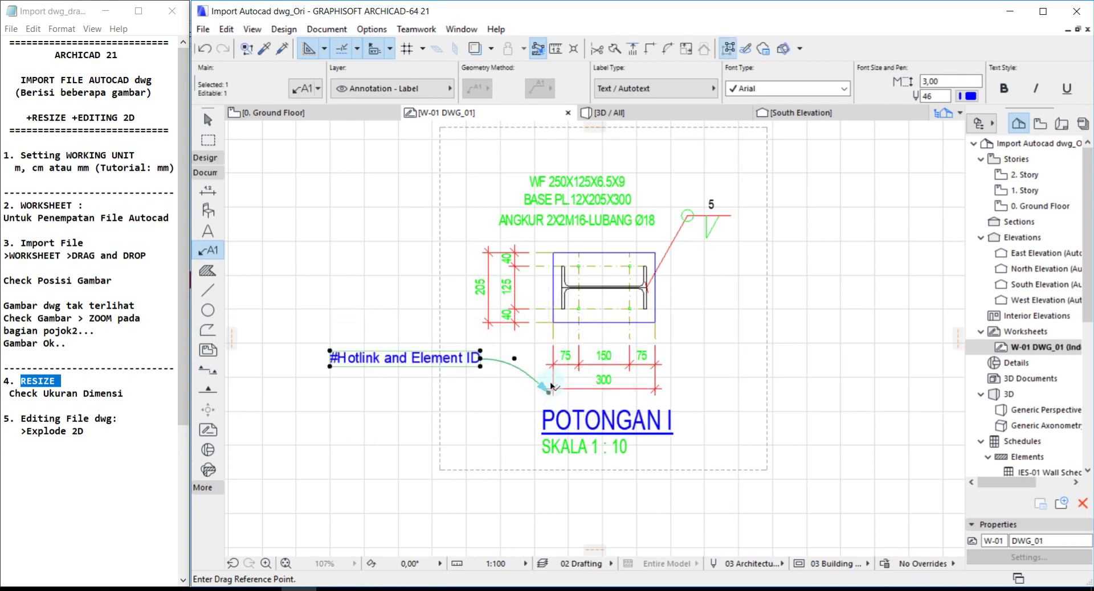
pyautogui.press('Escape')
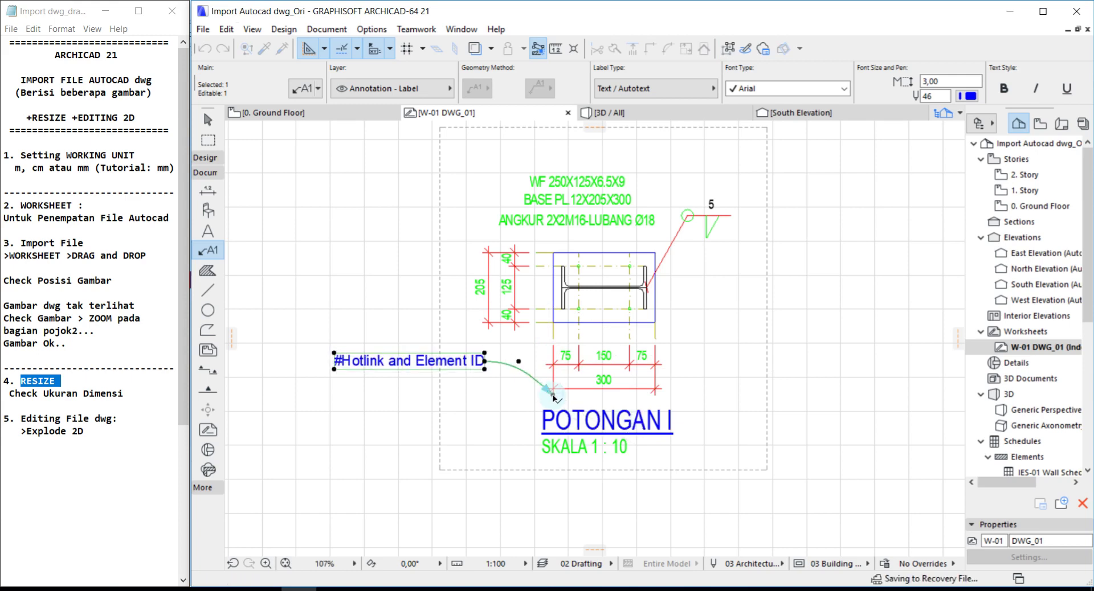
pyautogui.doubleClick(437, 365)
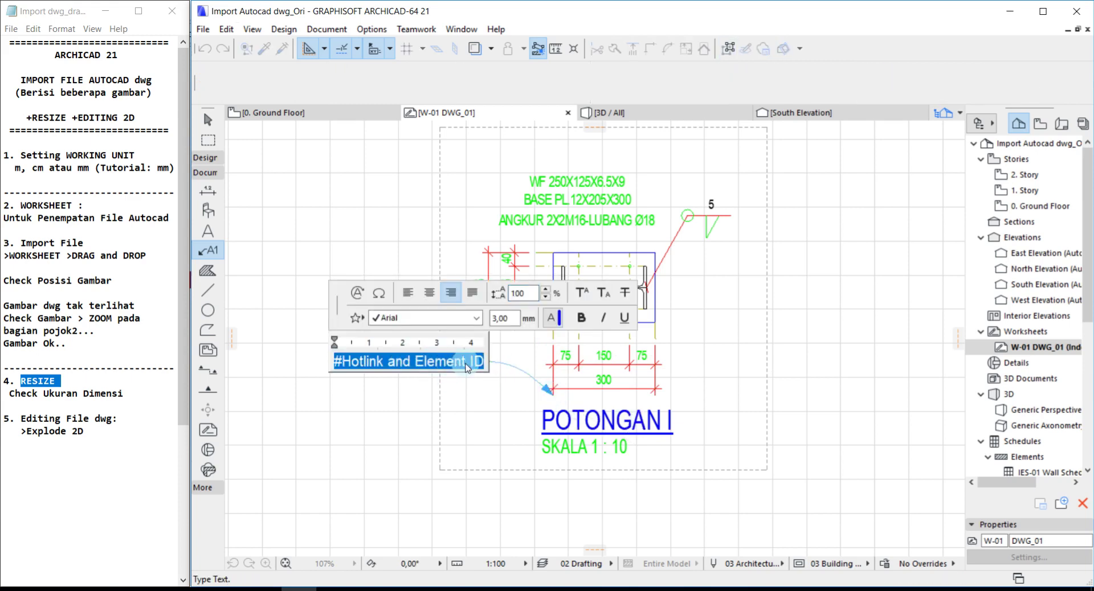
pyautogui.write('Click')
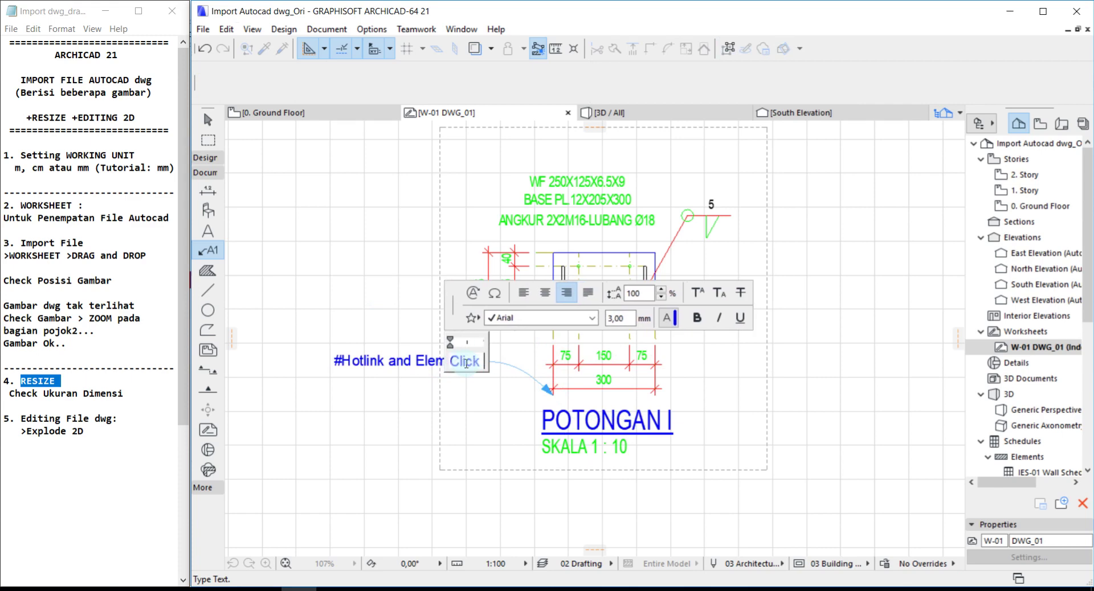
pyautogui.write(' 1')
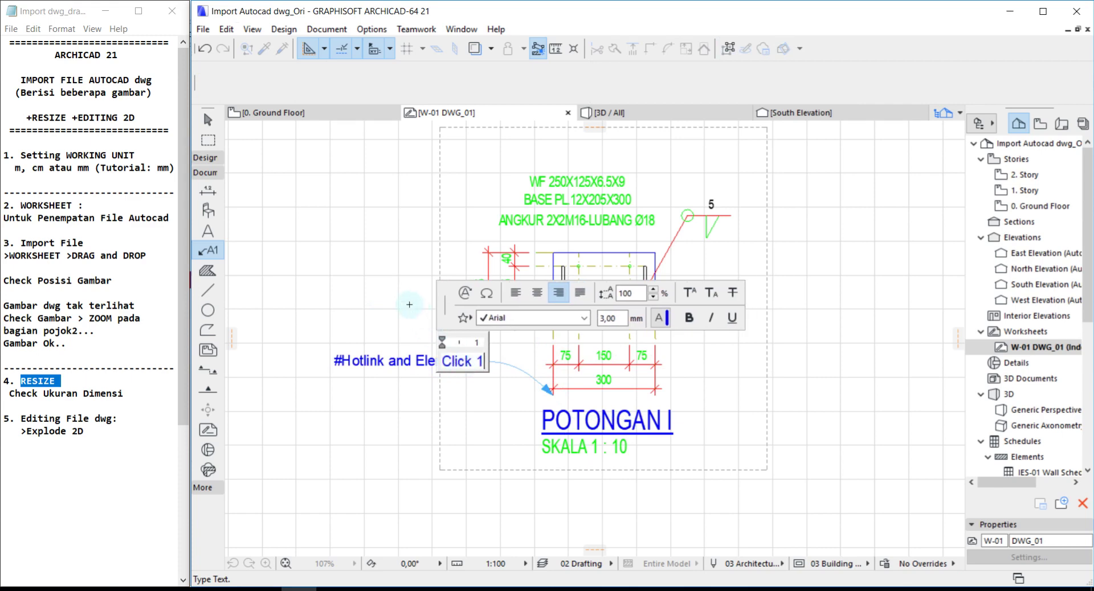
pyautogui.rightClick(363, 295)
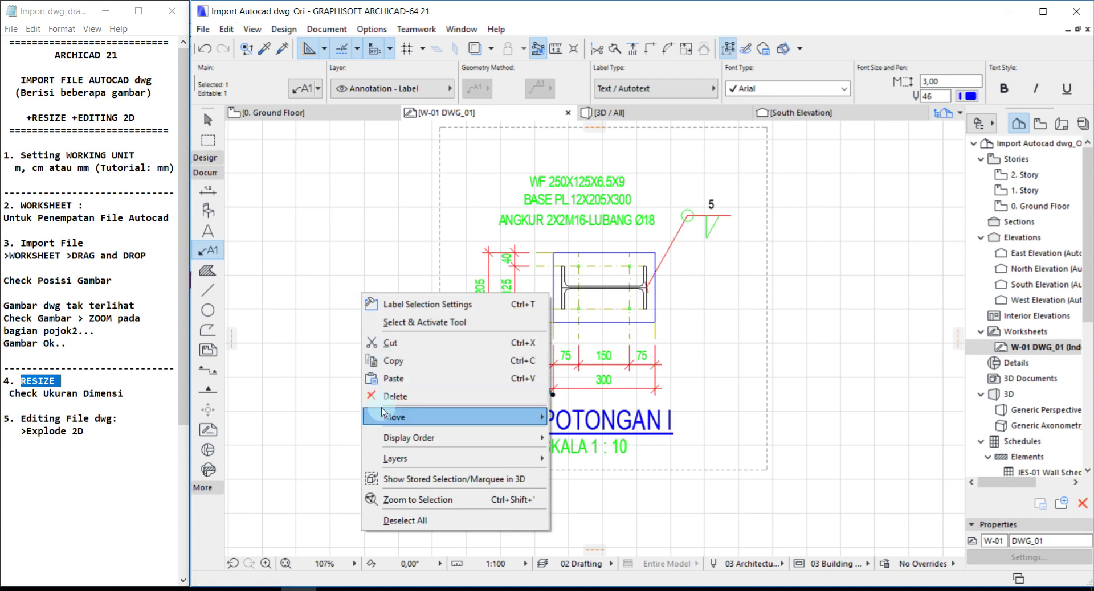
# Mirror a copy of the label to the 300 dimension's right end and relabel it 'Click 2'.
pyautogui.moveTo(454, 417)
pyautogui.click(609, 509)
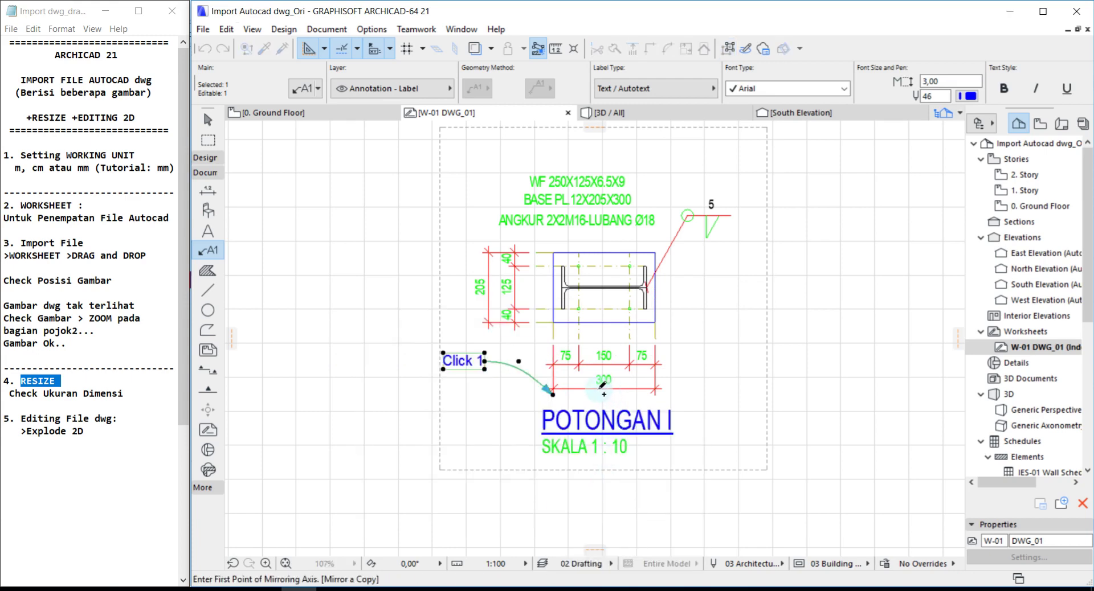
pyautogui.click(596, 389)
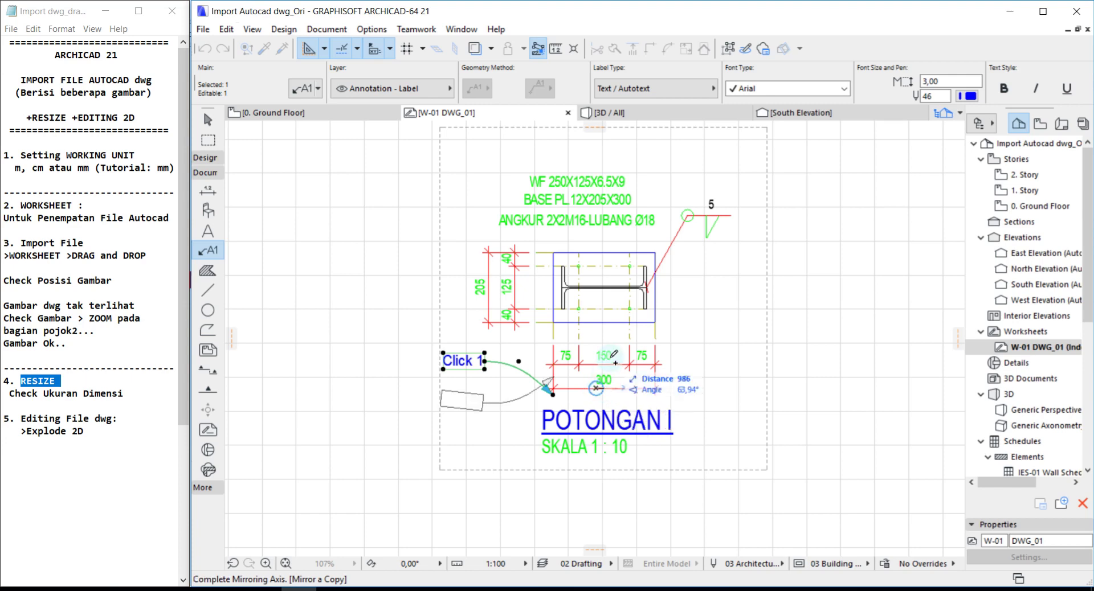
pyautogui.click(611, 350)
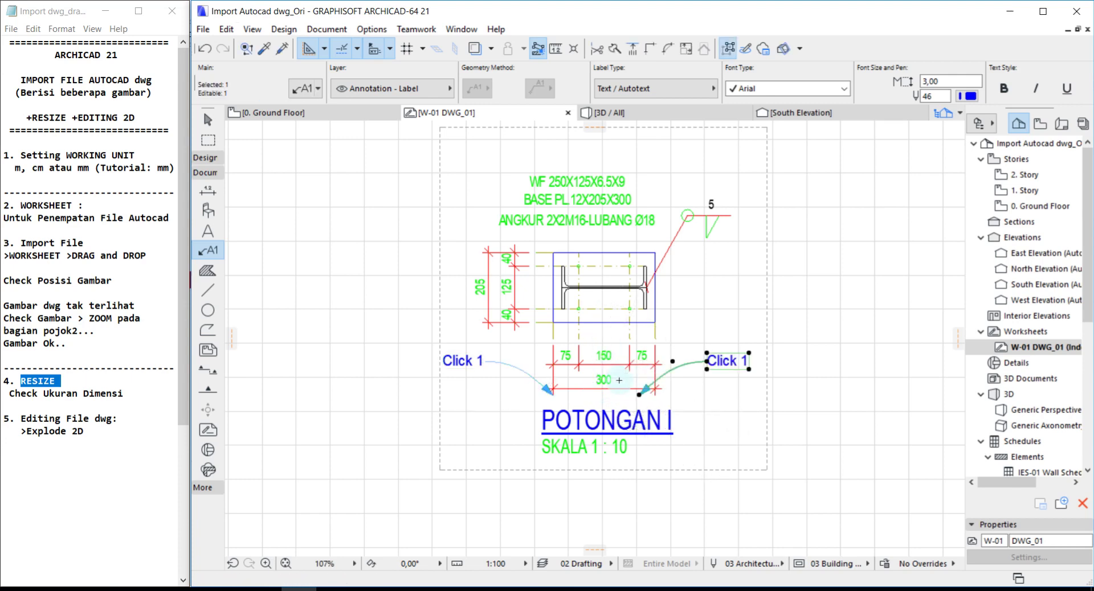
pyautogui.click(638, 395)
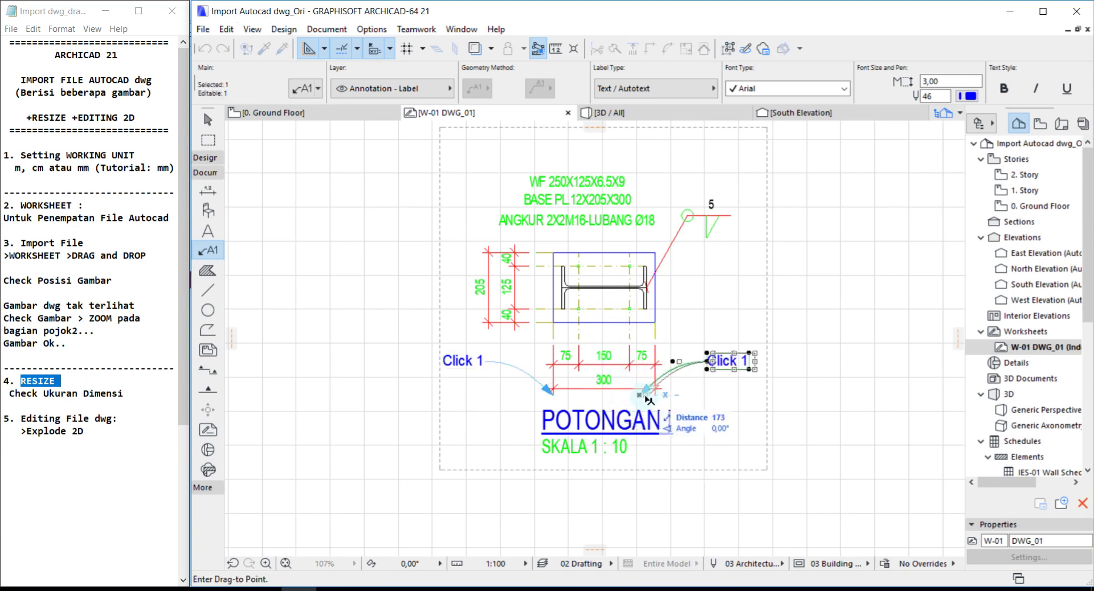
pyautogui.click(656, 393)
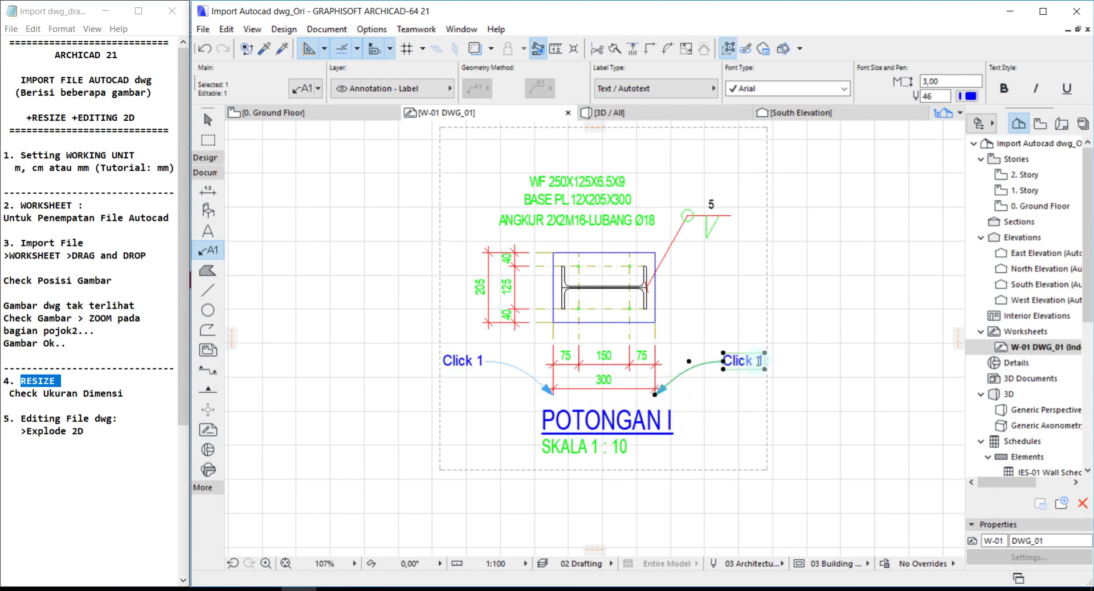
pyautogui.doubleClick(757, 361)
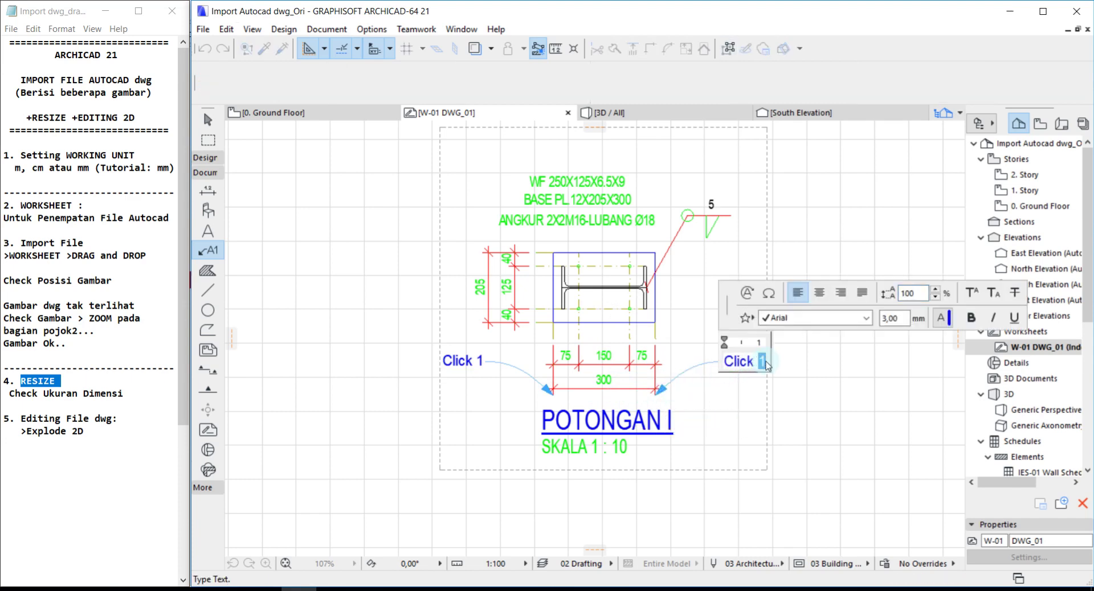
pyautogui.write('2')
pyautogui.click(791, 368)
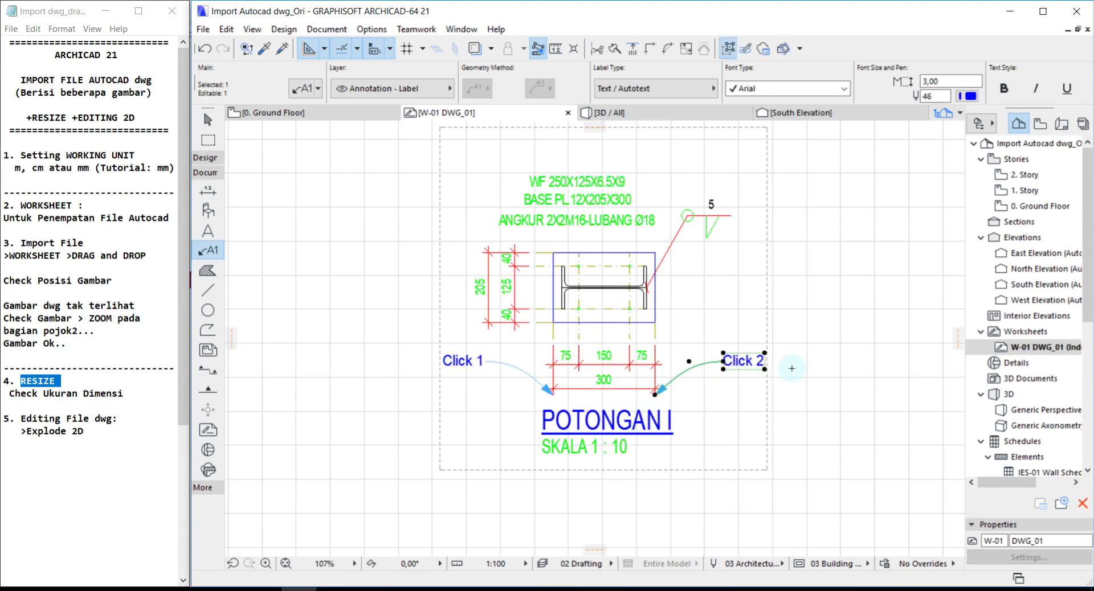
pyautogui.scroll(-1, 533, 440)
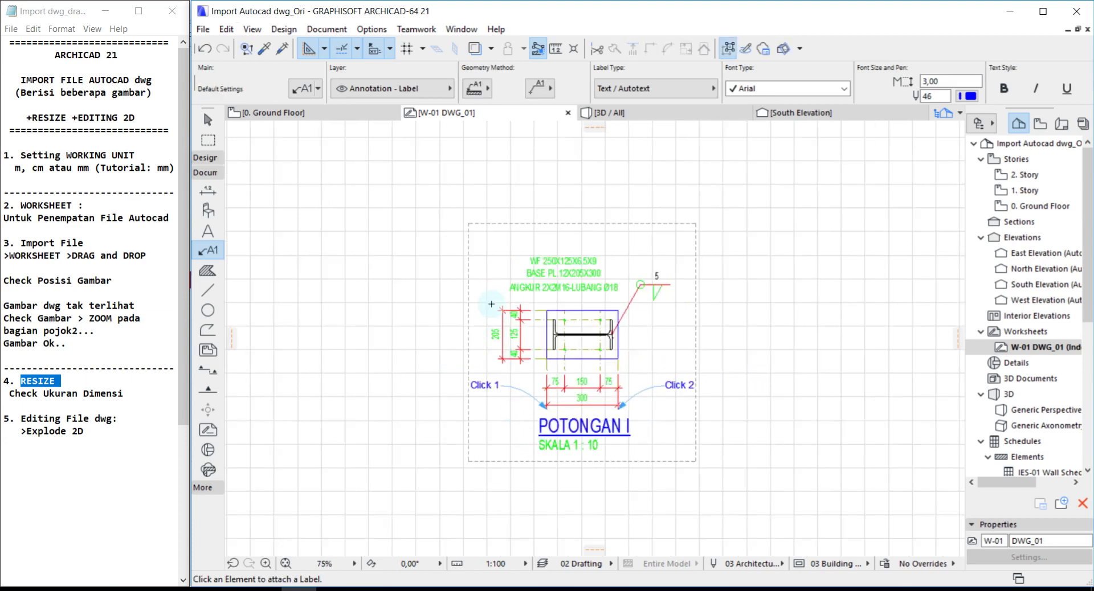
# Select the POTONGAN I detail drawing and start Resize, defining it graphically.
pyautogui.click(495, 301)
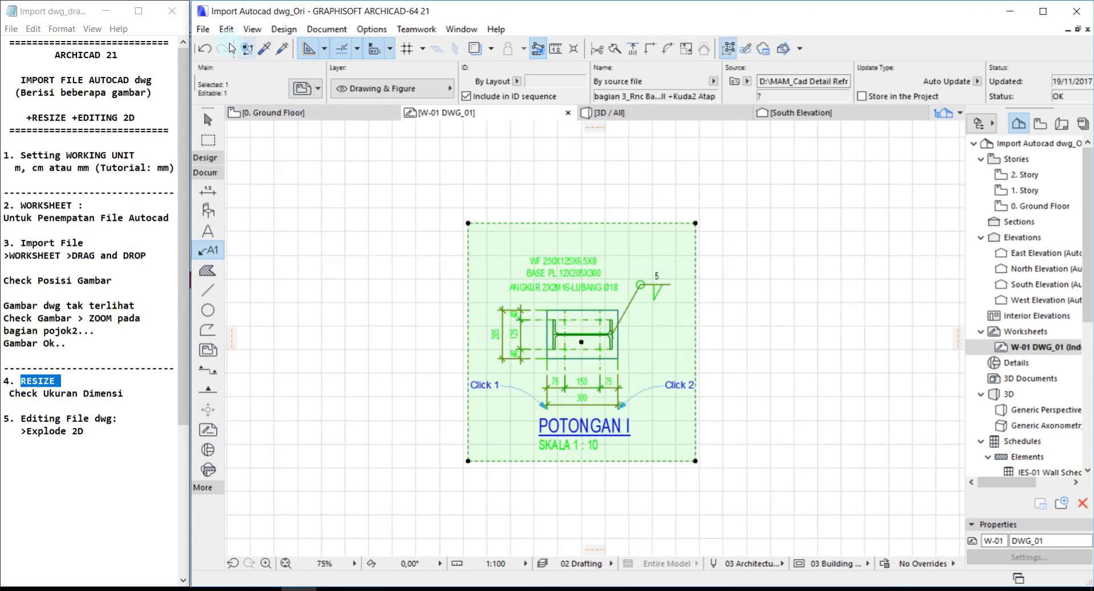
pyautogui.click(227, 31)
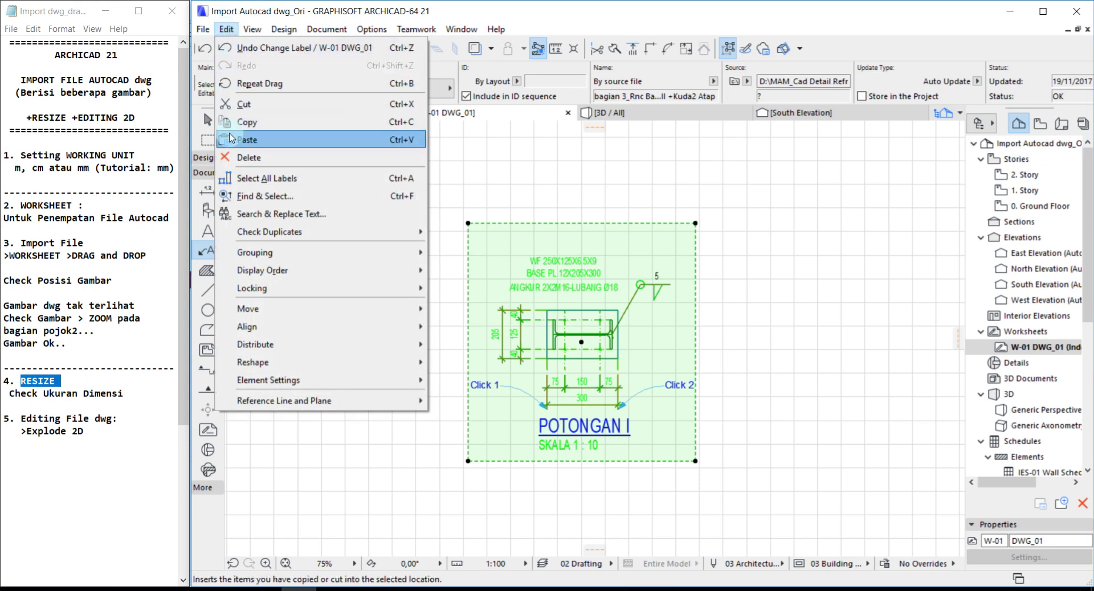
pyautogui.moveTo(321, 361)
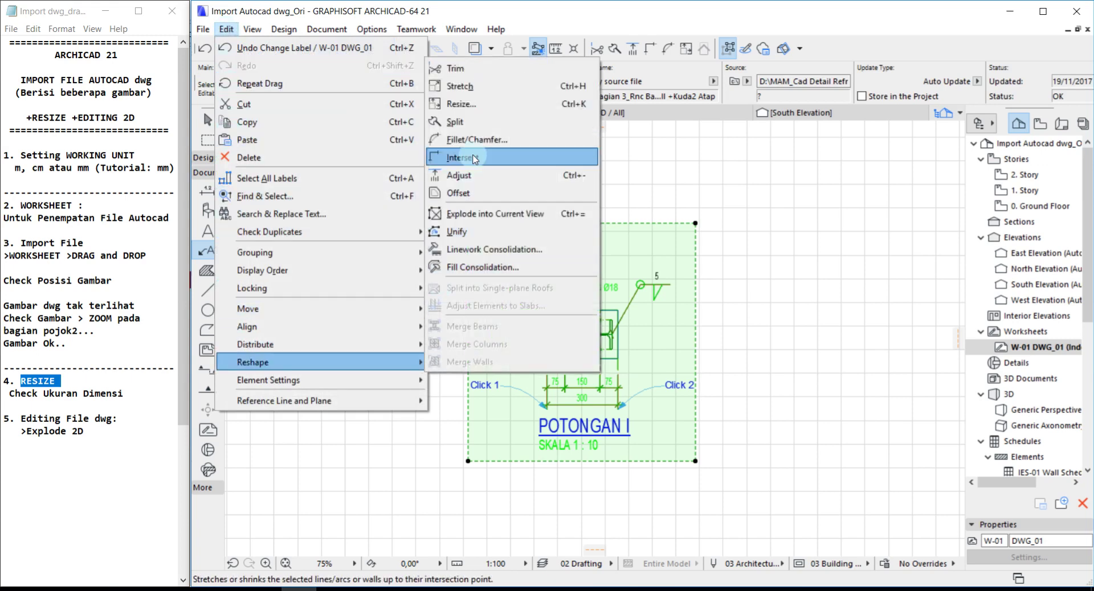
pyautogui.click(474, 106)
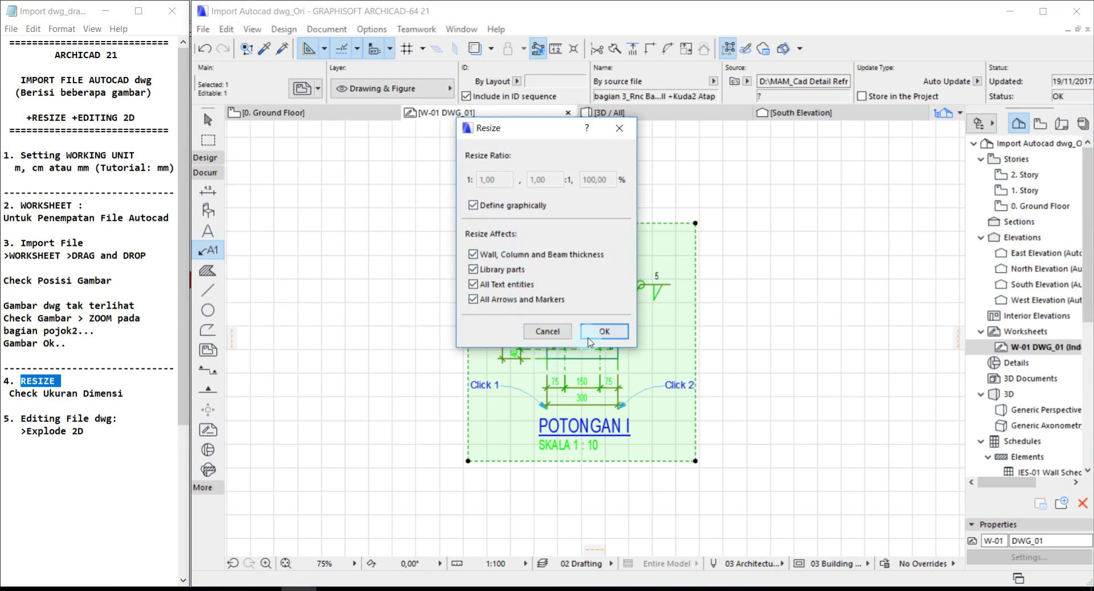
pyautogui.click(604, 331)
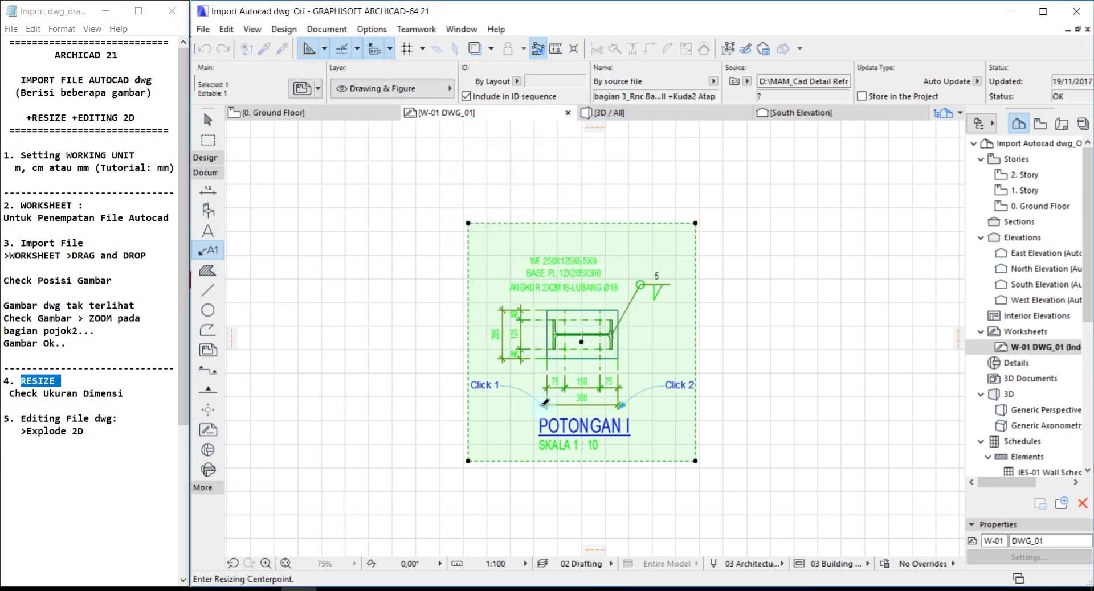
pyautogui.scroll(4, 544, 406)
pyautogui.scroll(3, 545, 406)
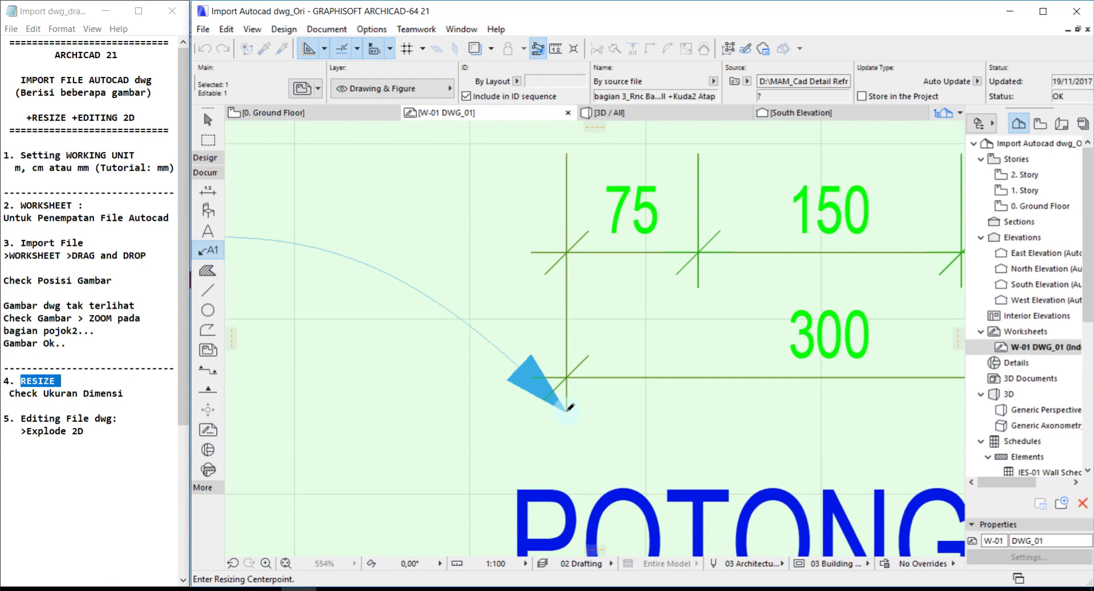
# Pick the 300 dimension's ends and enter 300 as the true length to rescale the drawing.
pyautogui.click(565, 411)
pyautogui.scroll(-3, 523, 399)
pyautogui.scroll(-2, 513, 393)
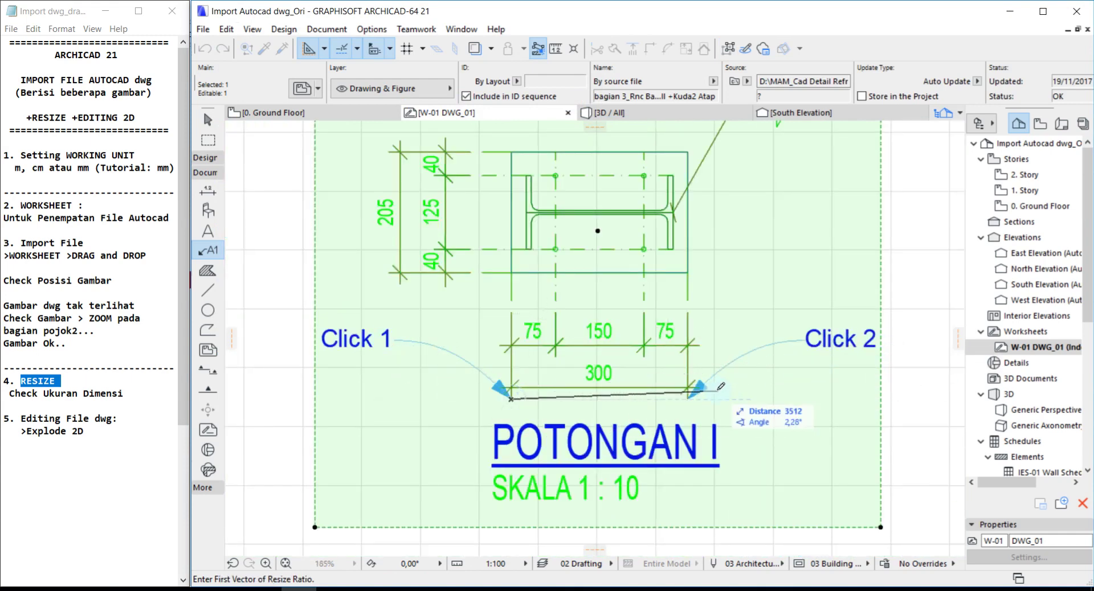
pyautogui.click(691, 396)
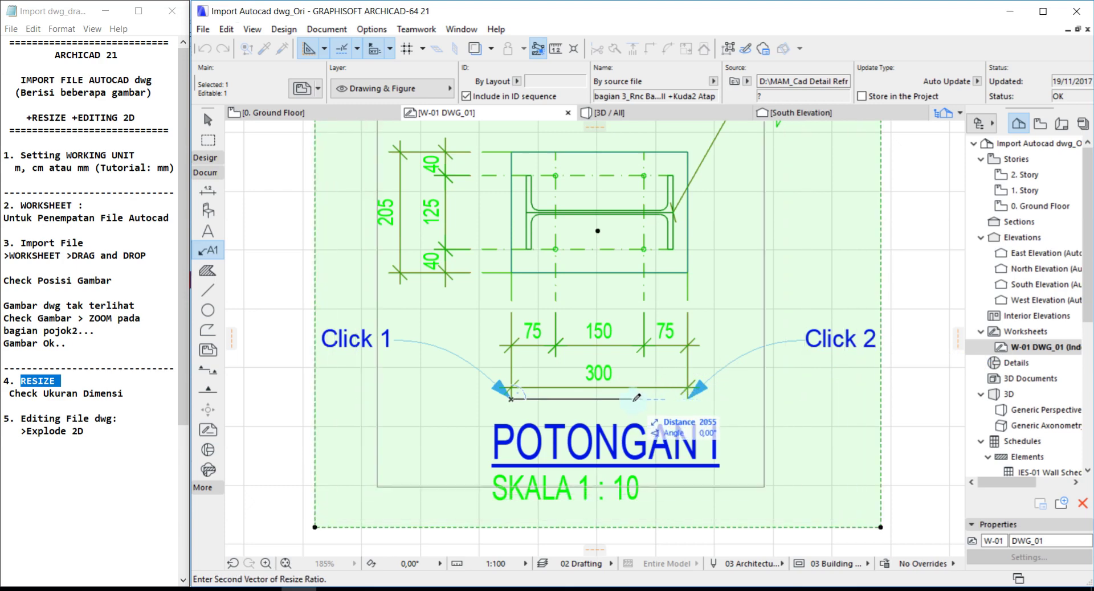
pyautogui.scroll(-1, 636, 397)
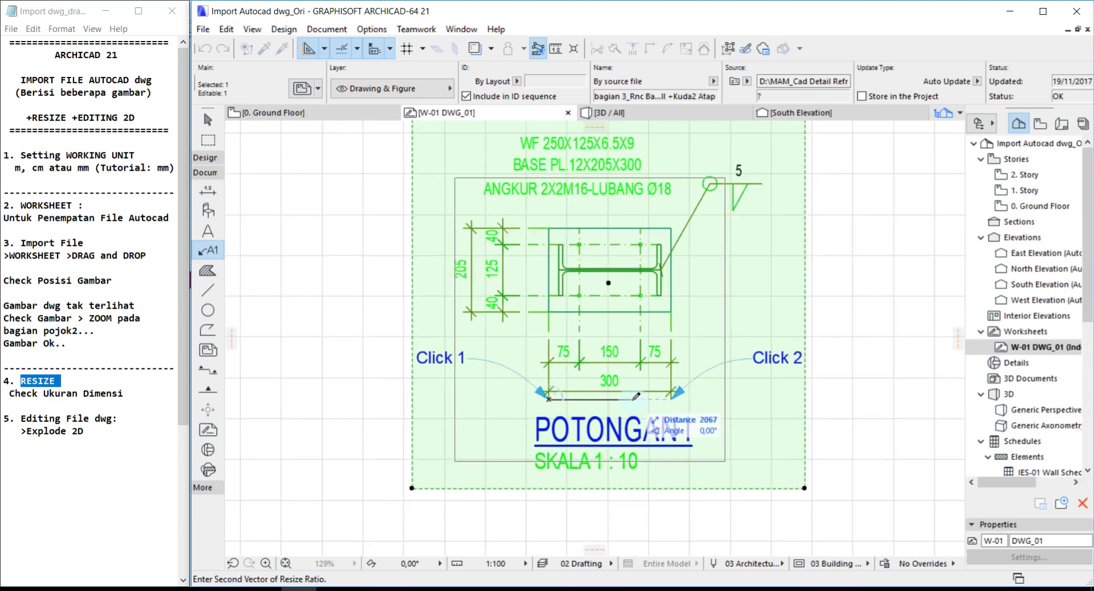
pyautogui.write('300')
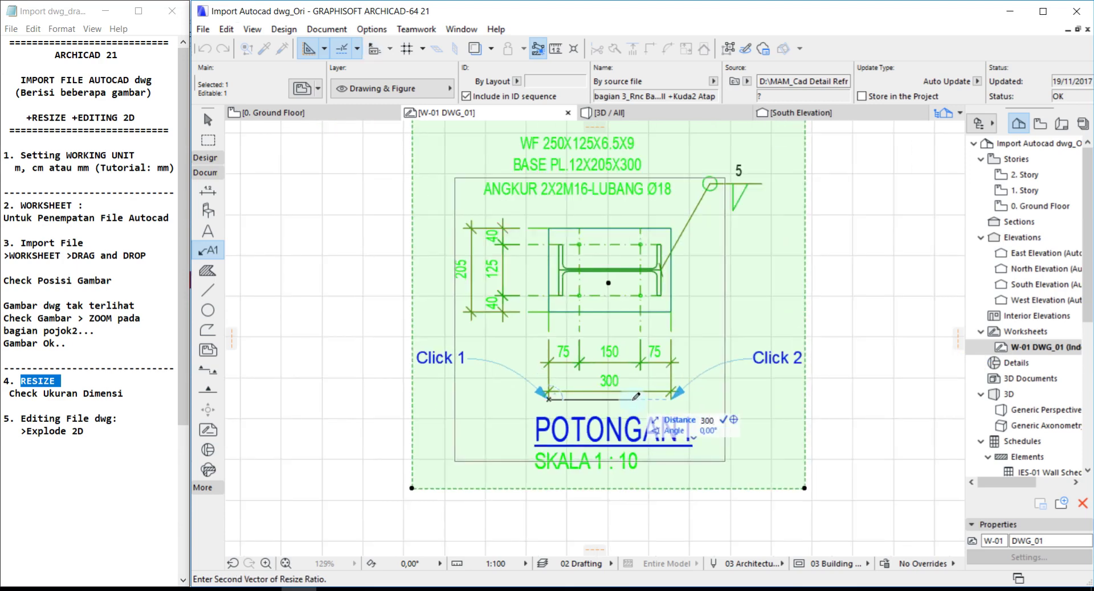
pyautogui.press('Return')
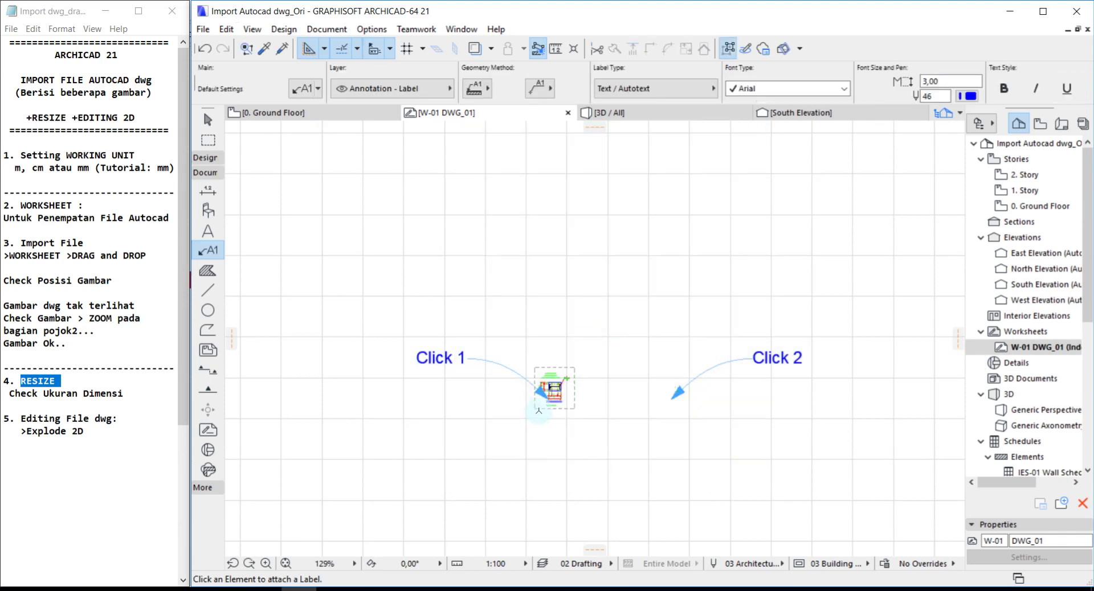
pyautogui.scroll(3, 538, 411)
pyautogui.scroll(2, 538, 405)
# Crop the drawing's bottom boundary to just below the POTONGAN I title, hiding SKALA 1 : 10.
pyautogui.click(539, 403)
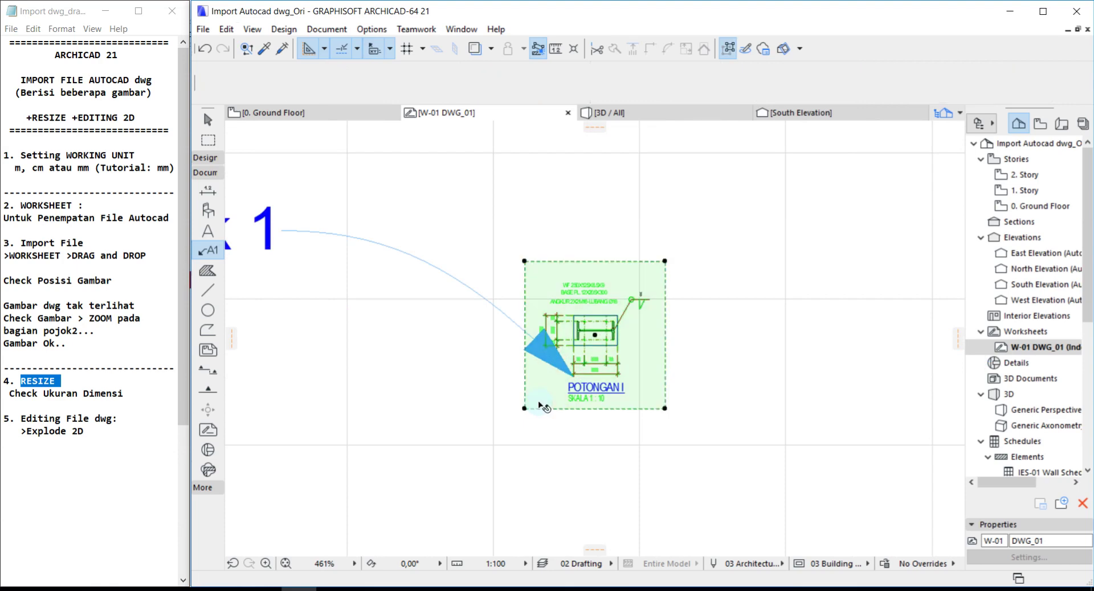
pyautogui.scroll(2, 567, 408)
pyautogui.scroll(1, 567, 407)
pyautogui.click(567, 410)
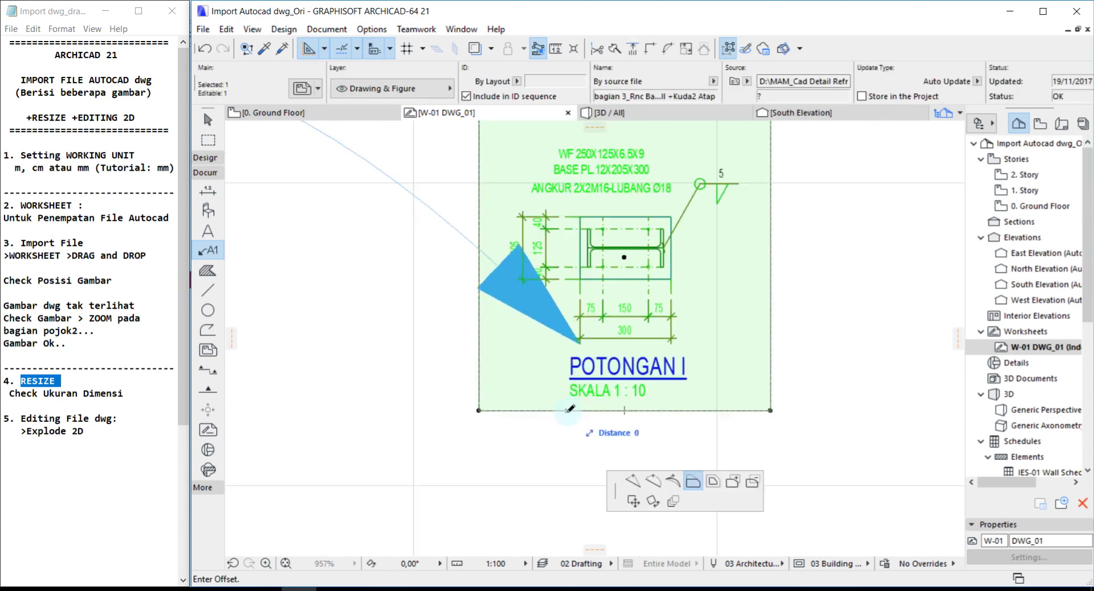
pyautogui.click(574, 355)
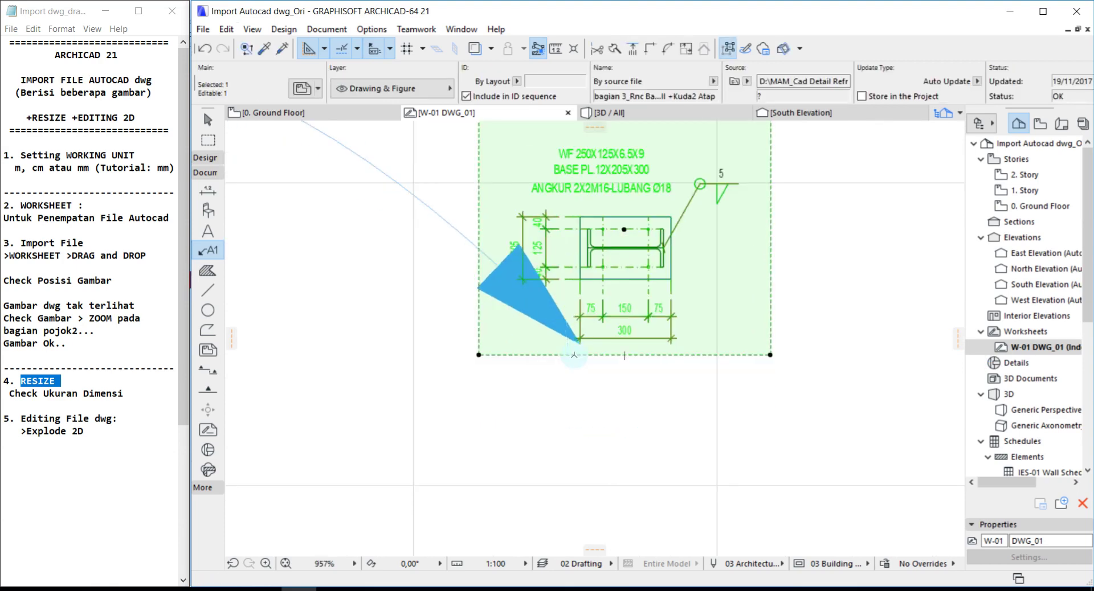
pyautogui.click(574, 355)
pyautogui.click(575, 384)
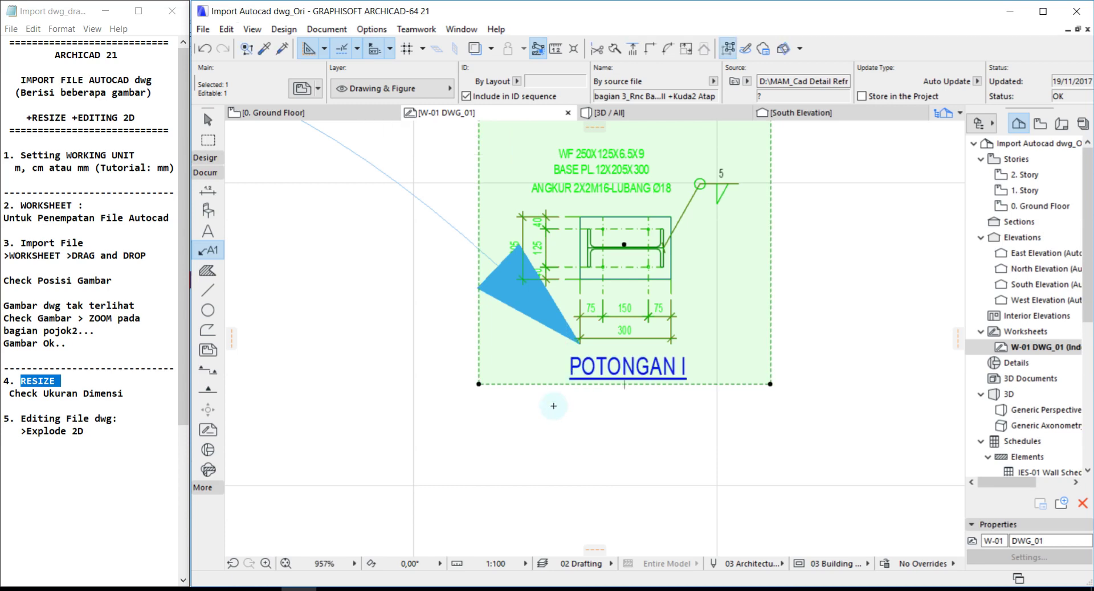
pyautogui.press('Escape')
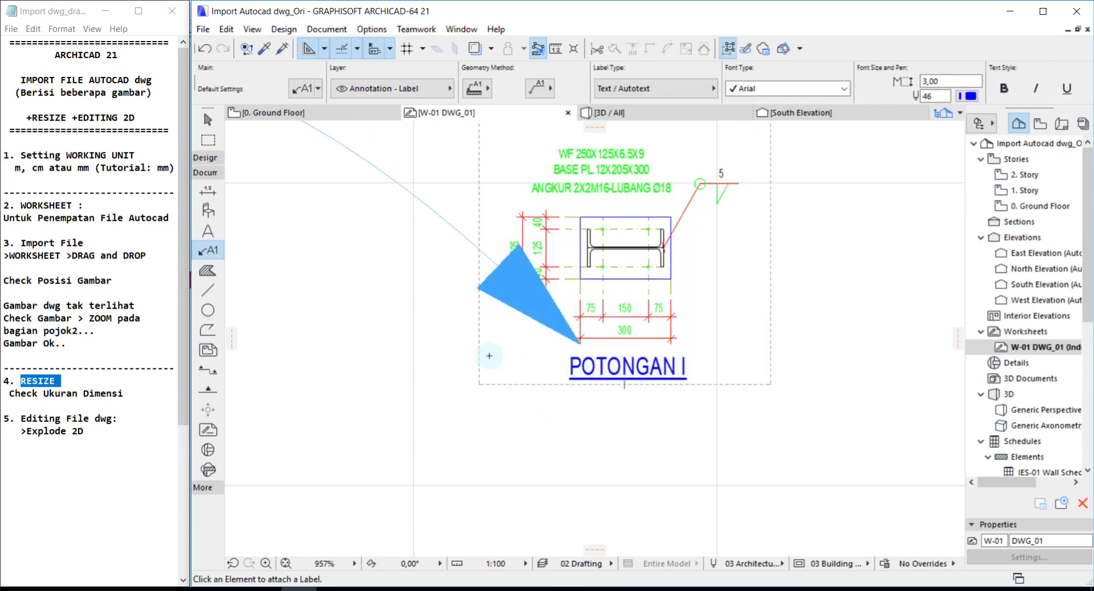
pyautogui.click(208, 190)
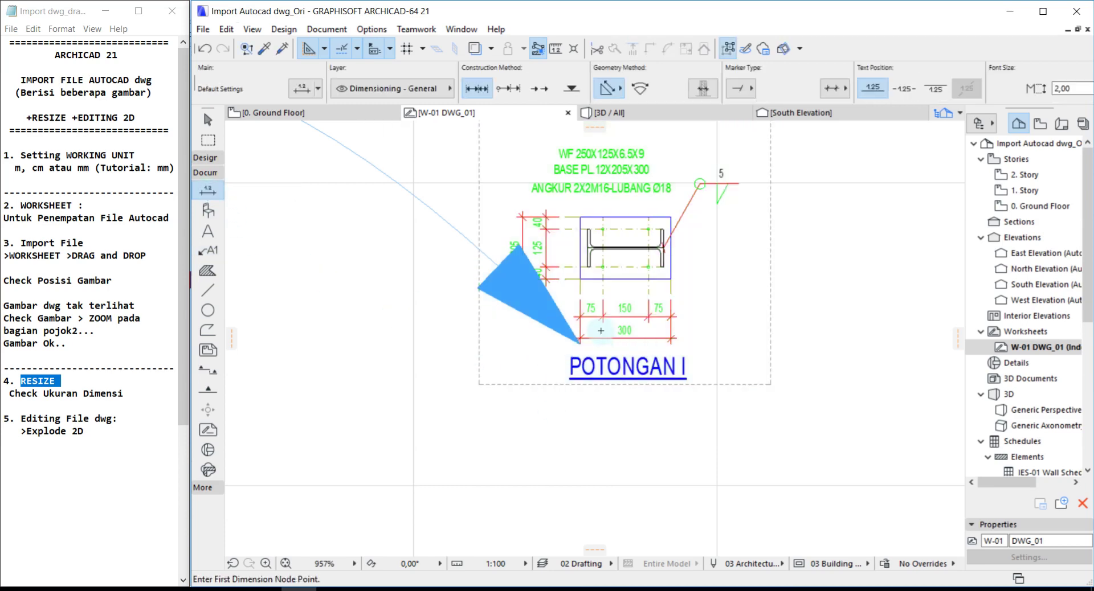
# Dimension the base plate's bottom edge between its two corners, reading 300.
pyautogui.scroll(3, 601, 328)
pyautogui.click(565, 353)
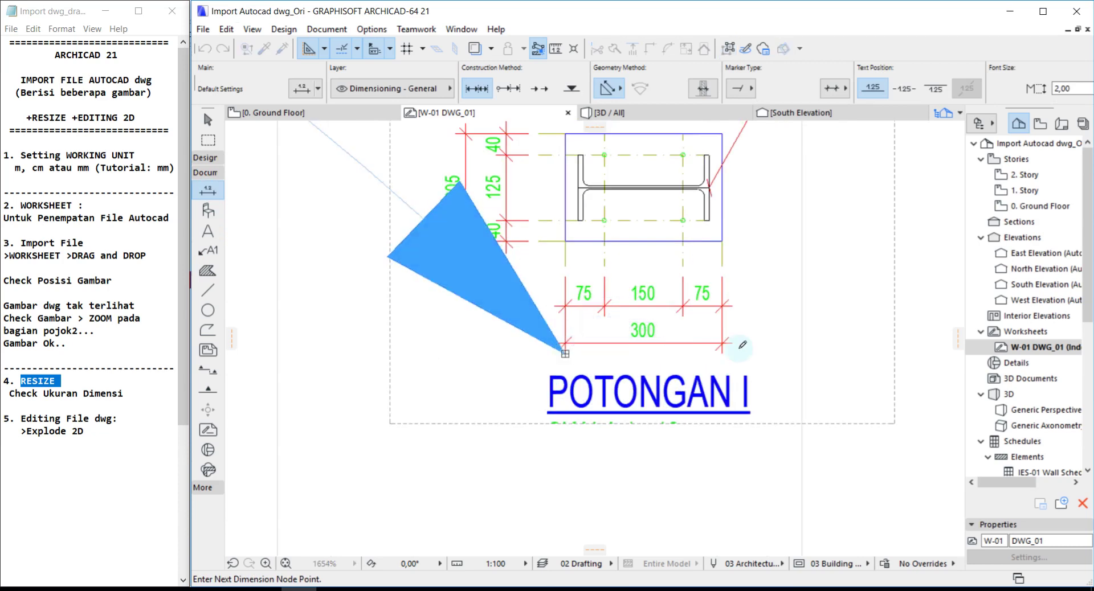
pyautogui.click(722, 353)
pyautogui.rightClick(628, 364)
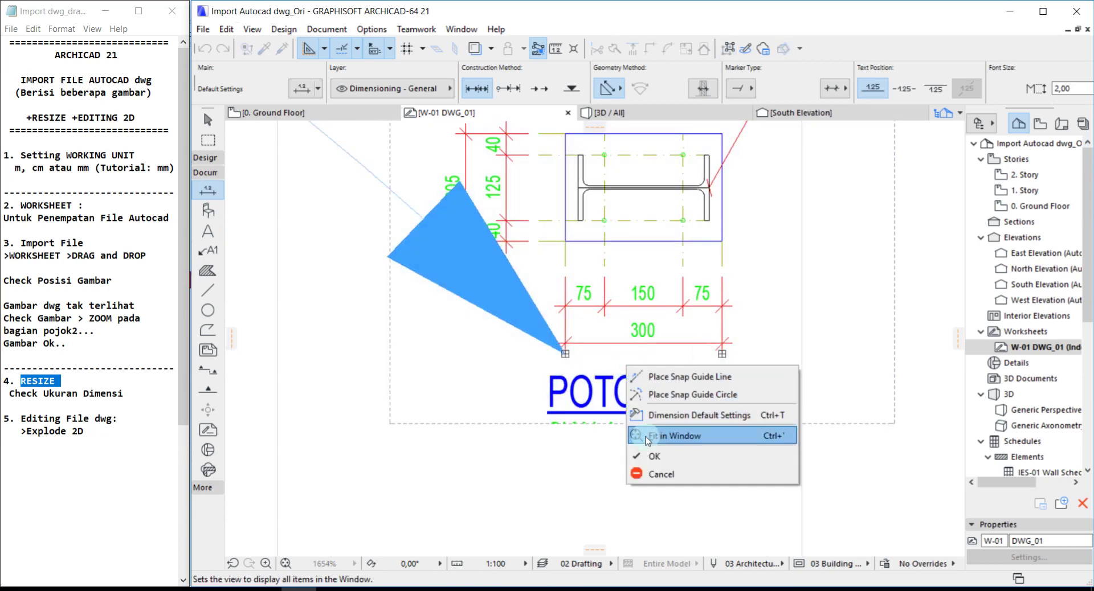
pyautogui.click(645, 458)
pyautogui.click(643, 457)
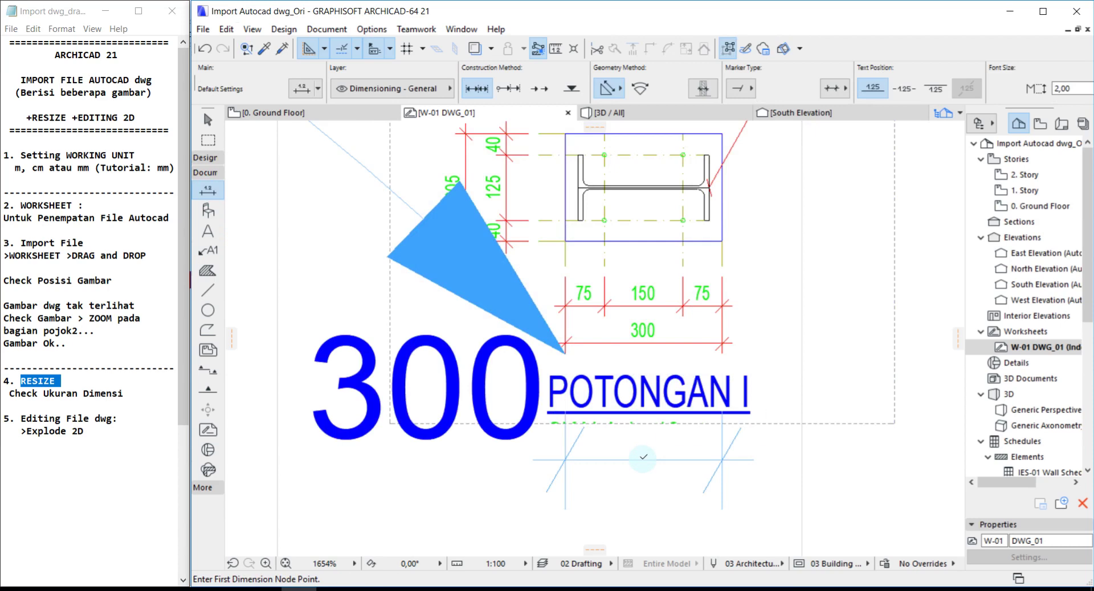
pyautogui.scroll(-2, 642, 457)
pyautogui.scroll(1, 632, 406)
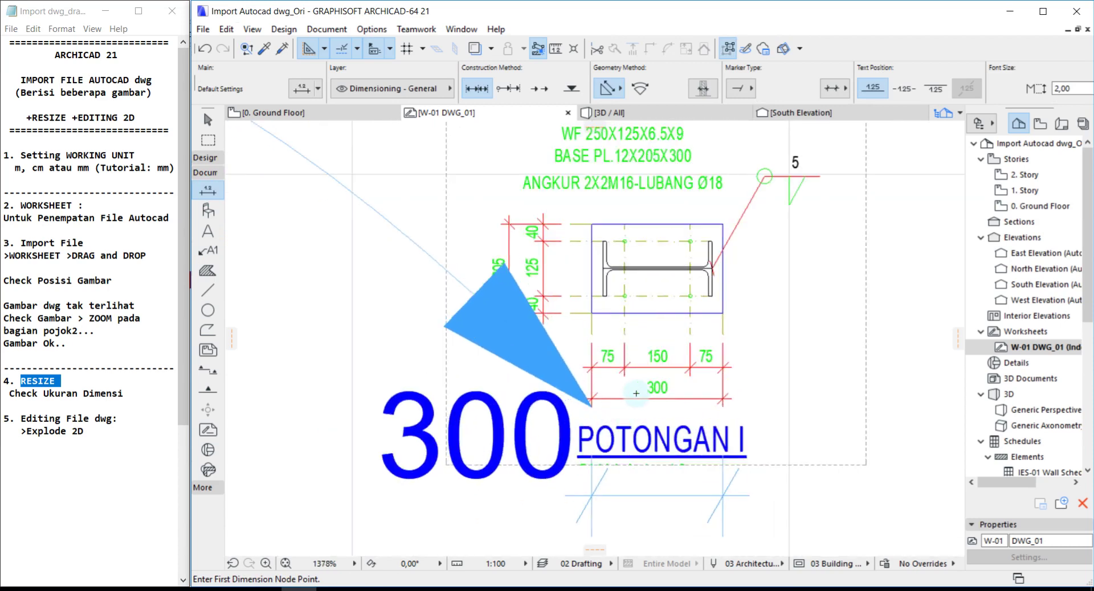
pyautogui.scroll(-3, 636, 393)
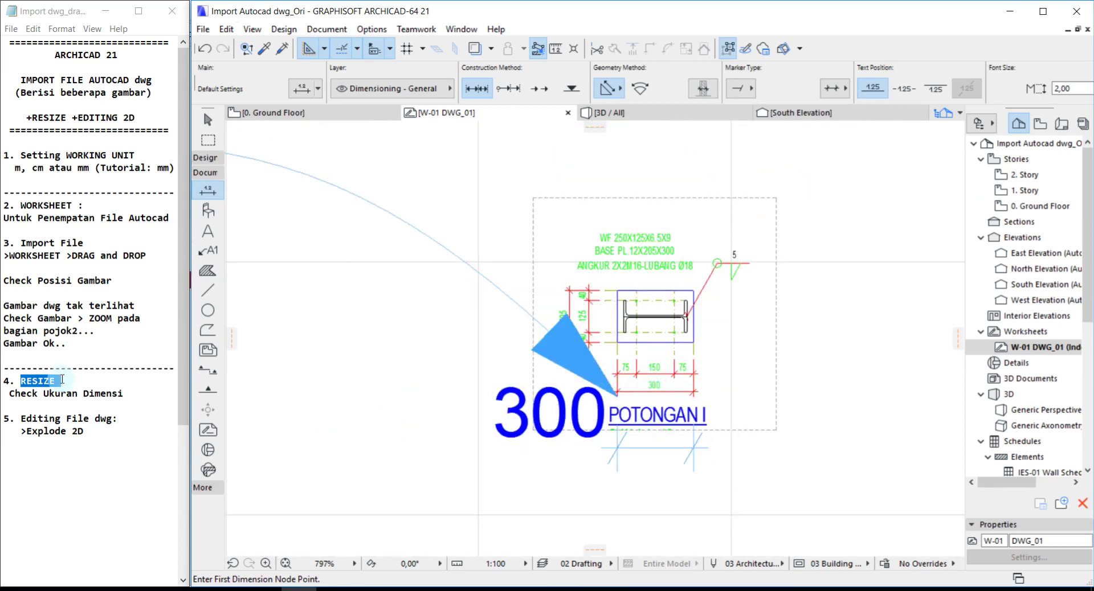
# Mark the Editing File dwg and Explode 2D notes, then dismiss the imported-fills notice.
pyautogui.click(6, 419)
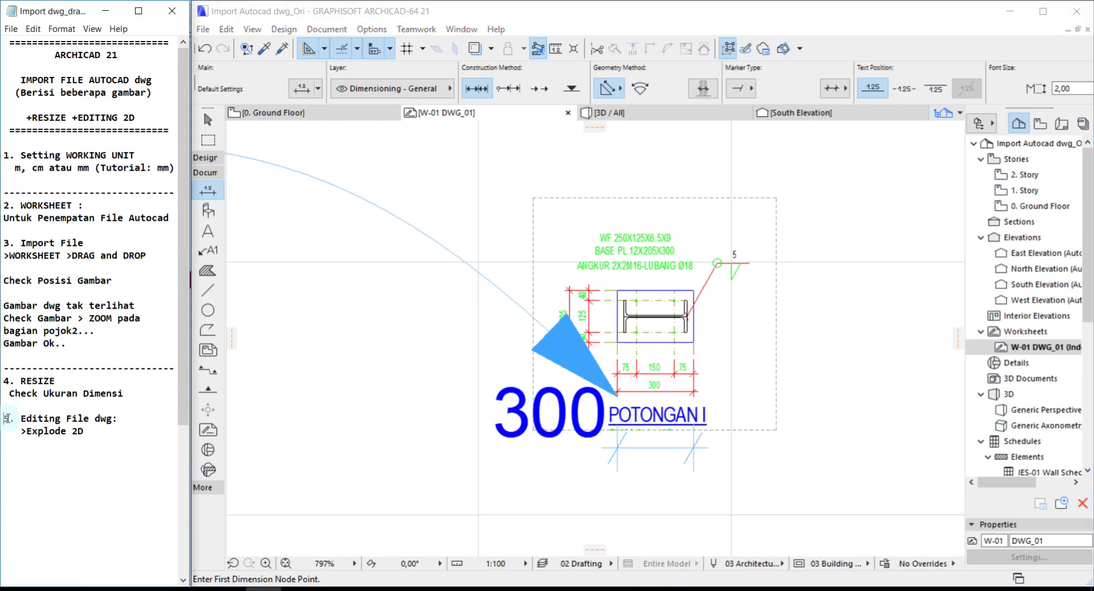
pyautogui.moveTo(17, 418); pyautogui.dragTo(121, 422)
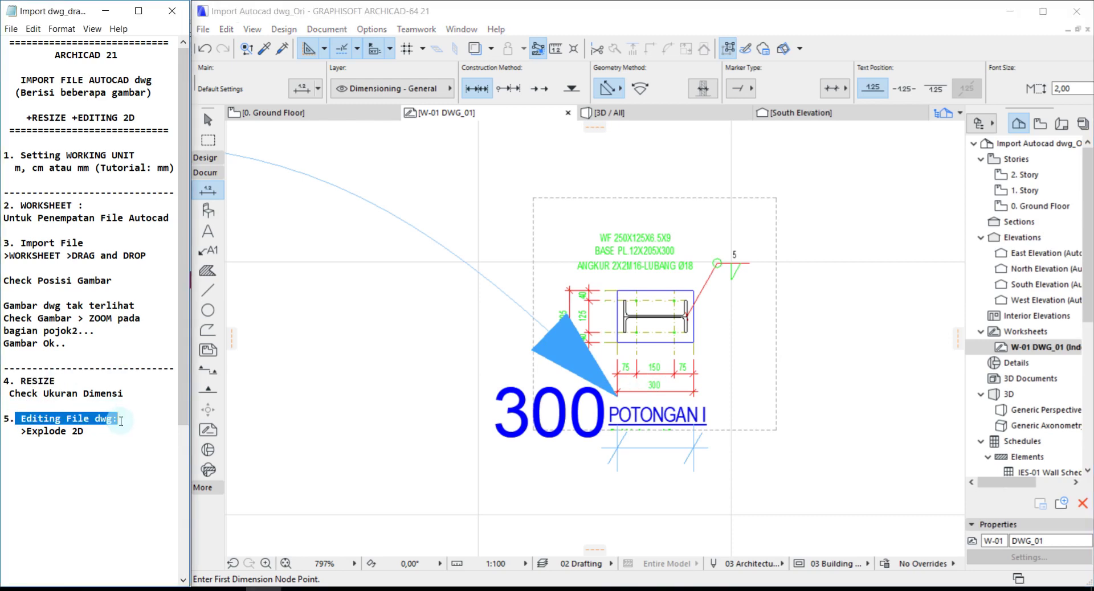
pyautogui.moveTo(20, 431); pyautogui.dragTo(84, 431)
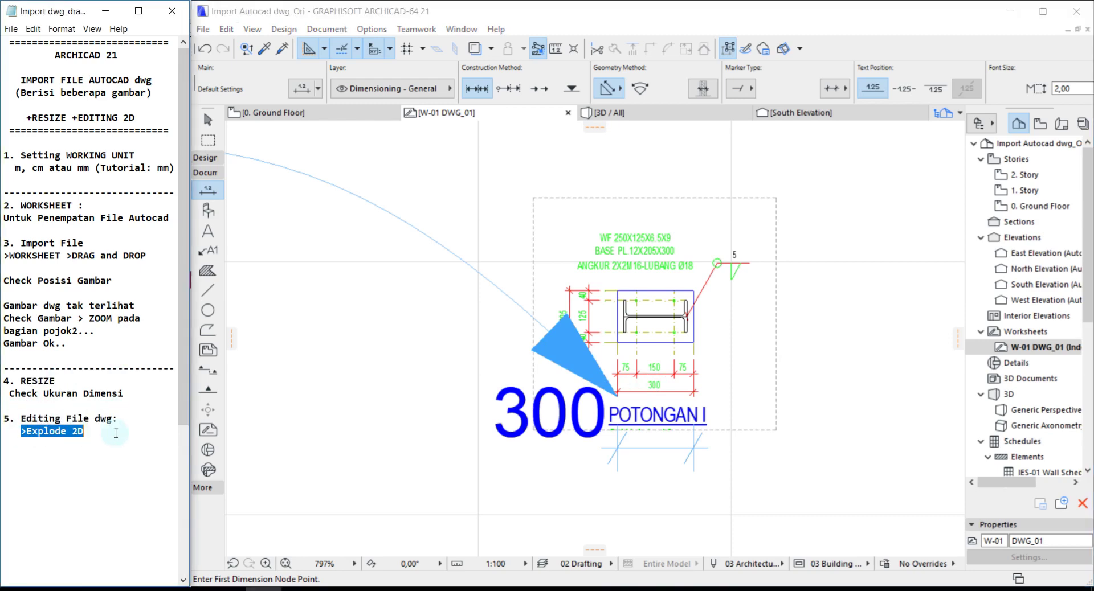
pyautogui.click(457, 366)
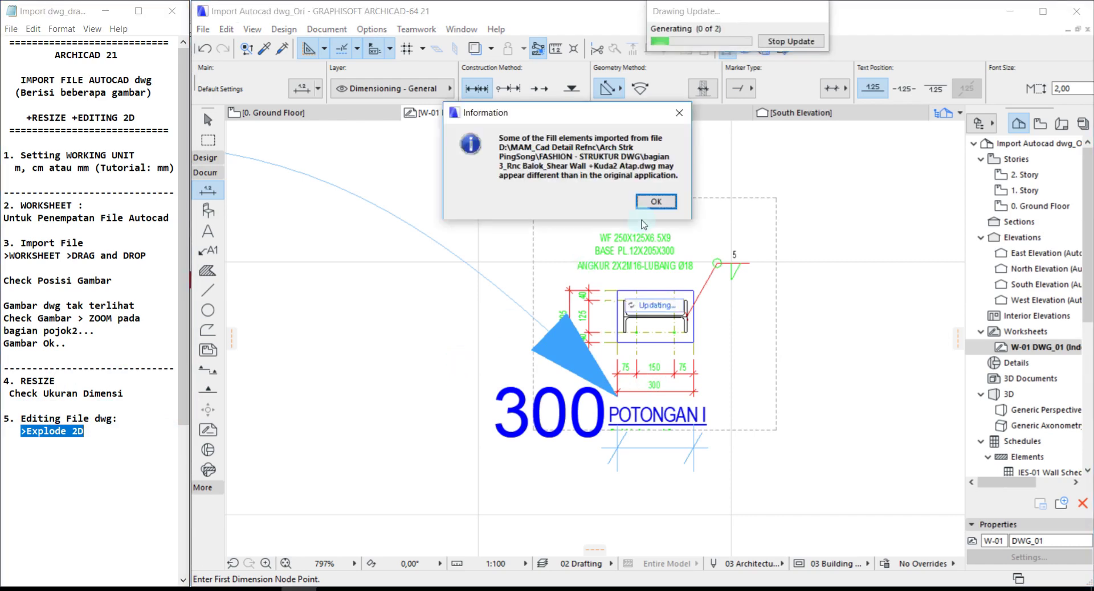
pyautogui.click(655, 210)
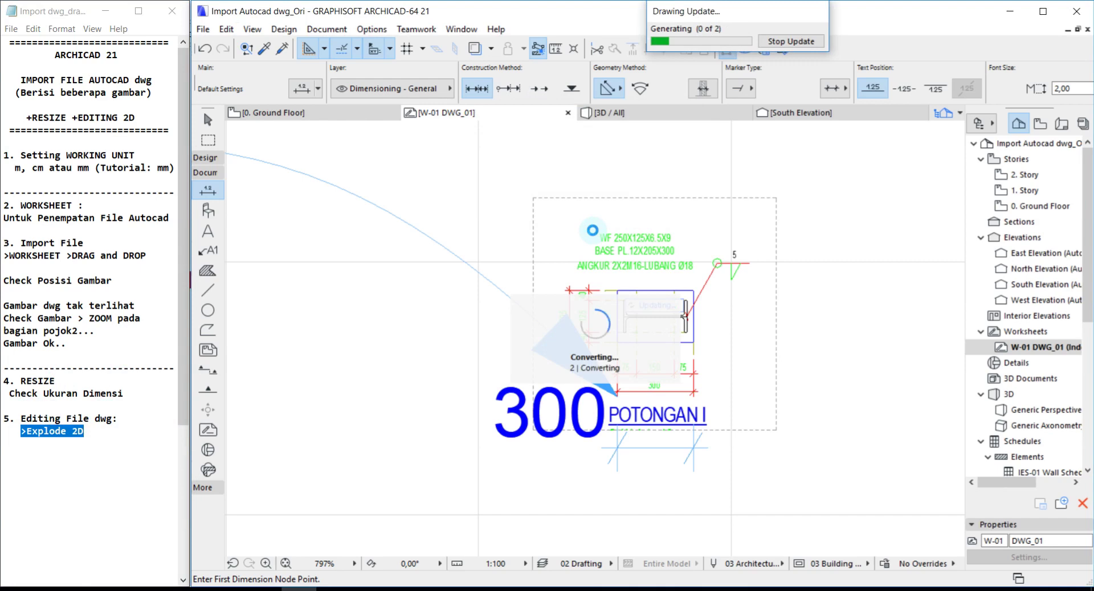
# Drag a copy of the POTONGAN I drawing to just below the original.
pyautogui.click(562, 264)
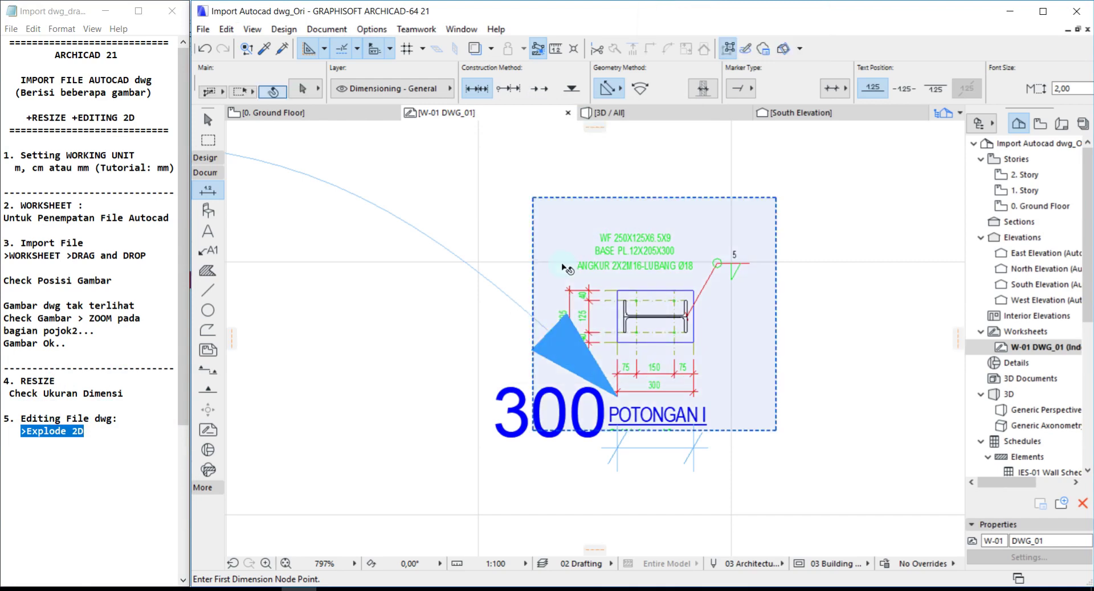
pyautogui.rightClick(505, 227)
pyautogui.moveTo(547, 403)
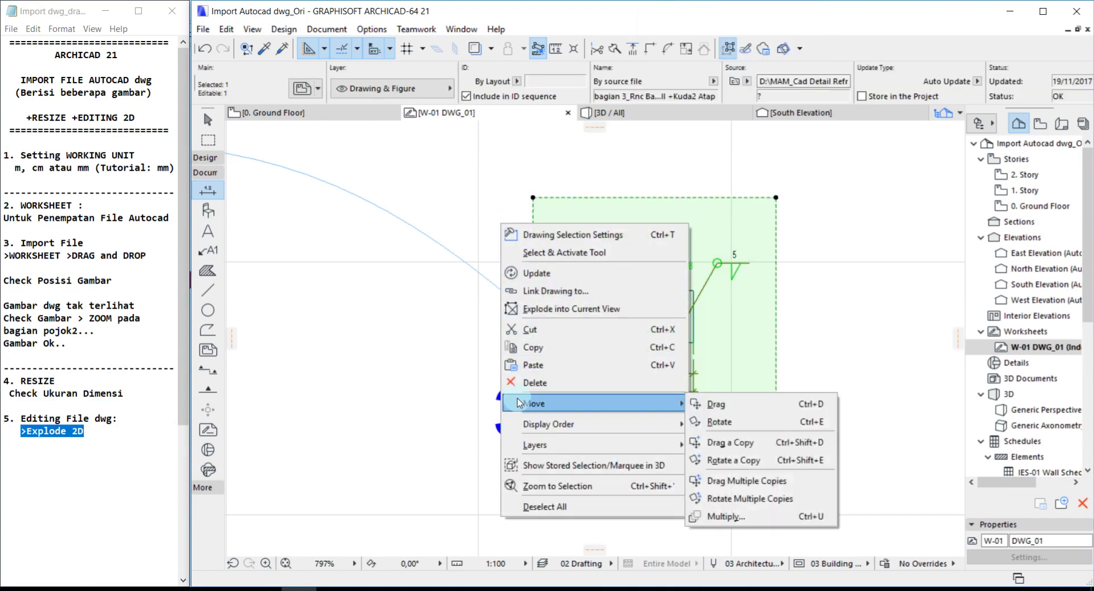
pyautogui.click(758, 441)
pyautogui.scroll(-4, 599, 309)
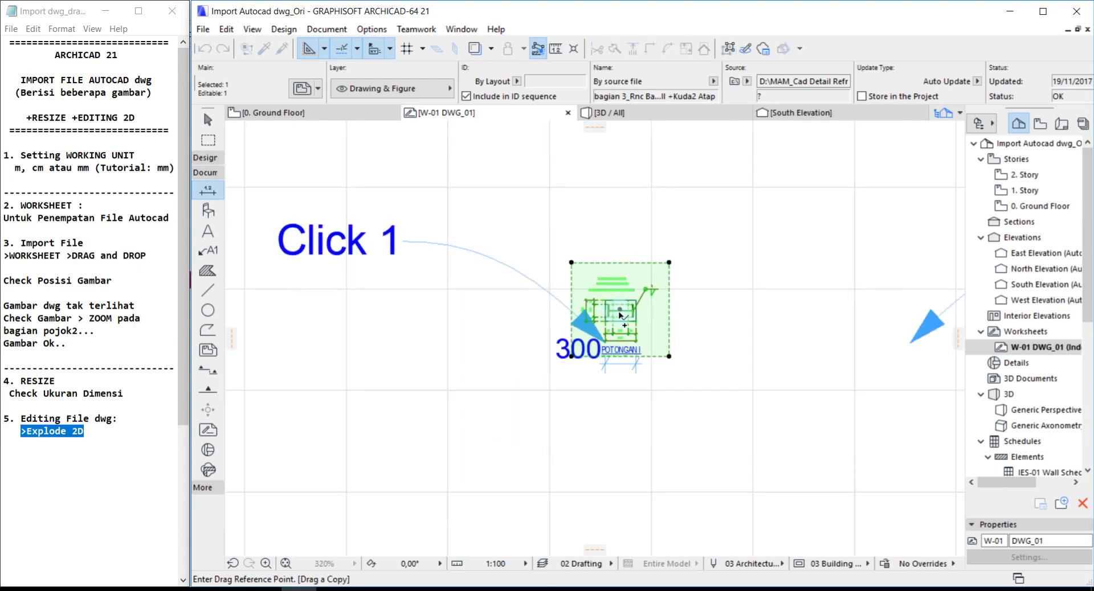
pyautogui.click(619, 310)
pyautogui.click(611, 439)
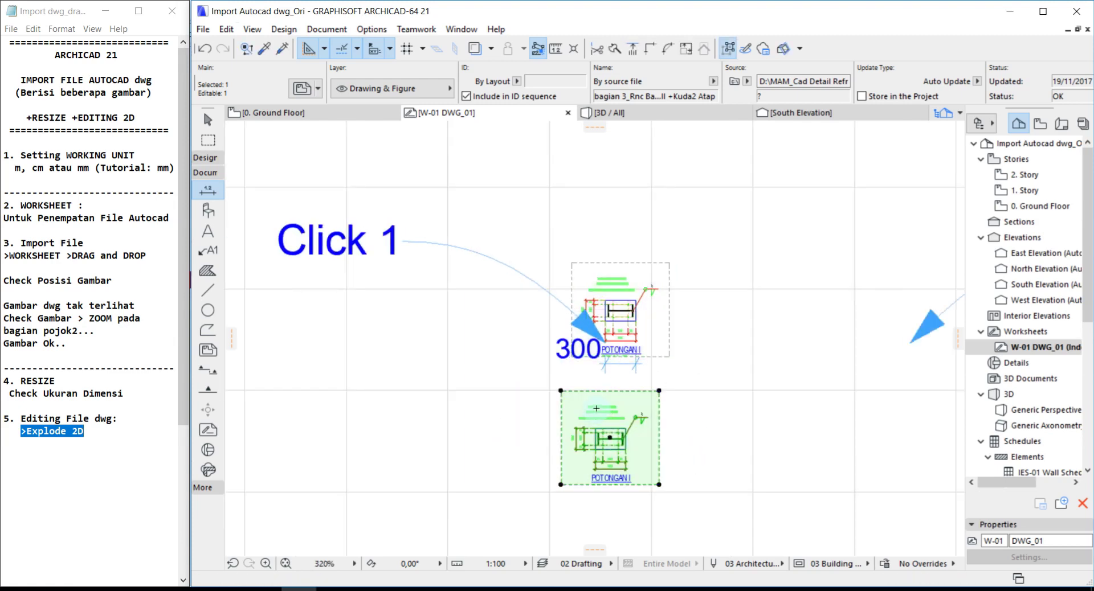
# Explode the copy into the current view, importing its embedded layers.
pyautogui.rightClick(591, 401)
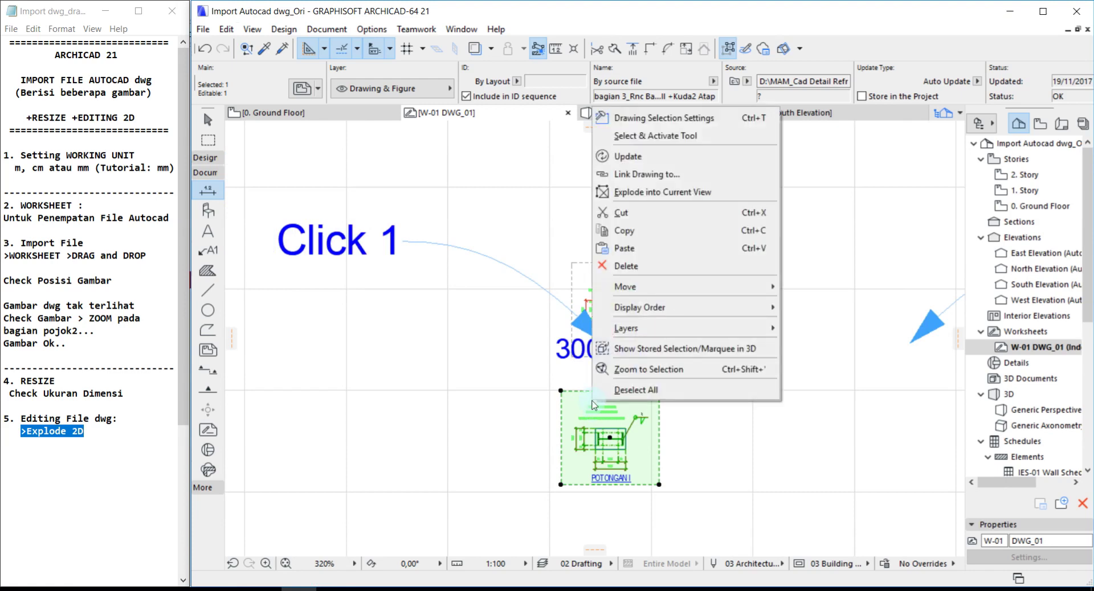
pyautogui.click(655, 192)
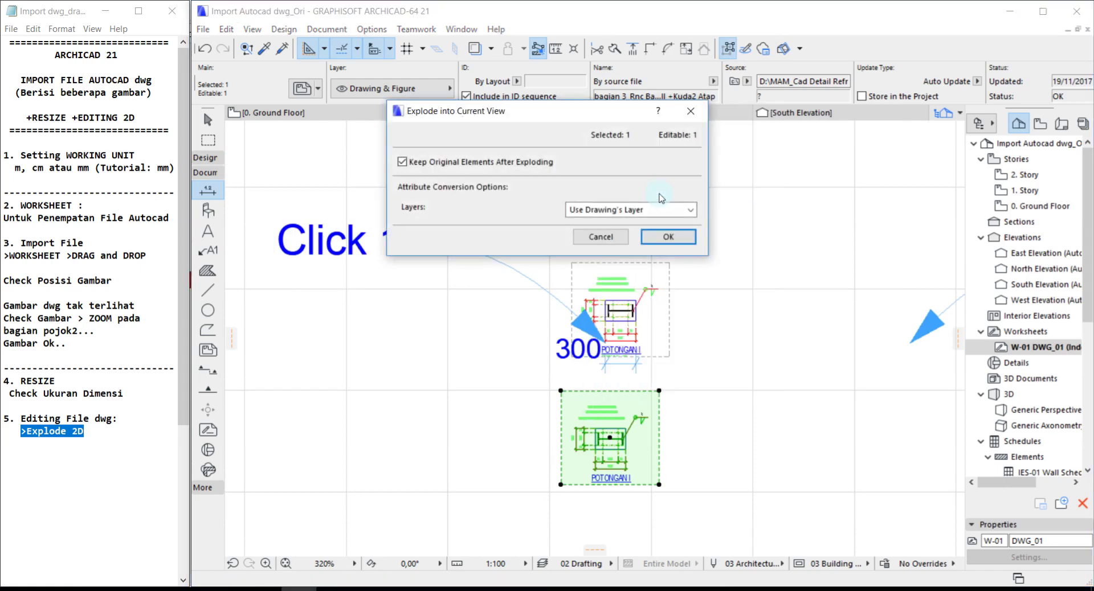
pyautogui.click(656, 208)
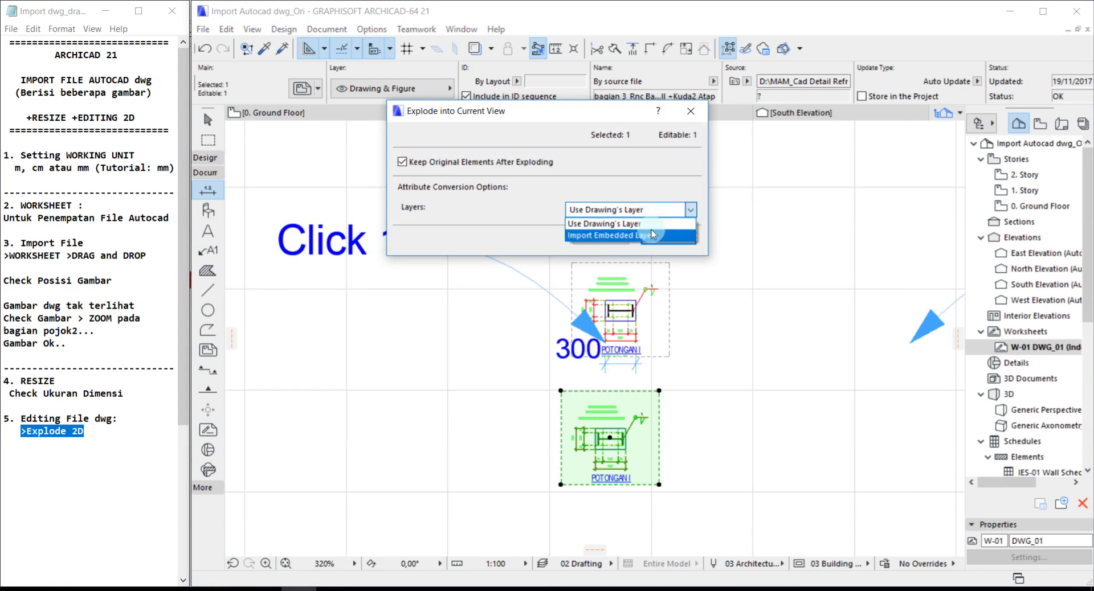
pyautogui.click(653, 228)
pyautogui.click(655, 237)
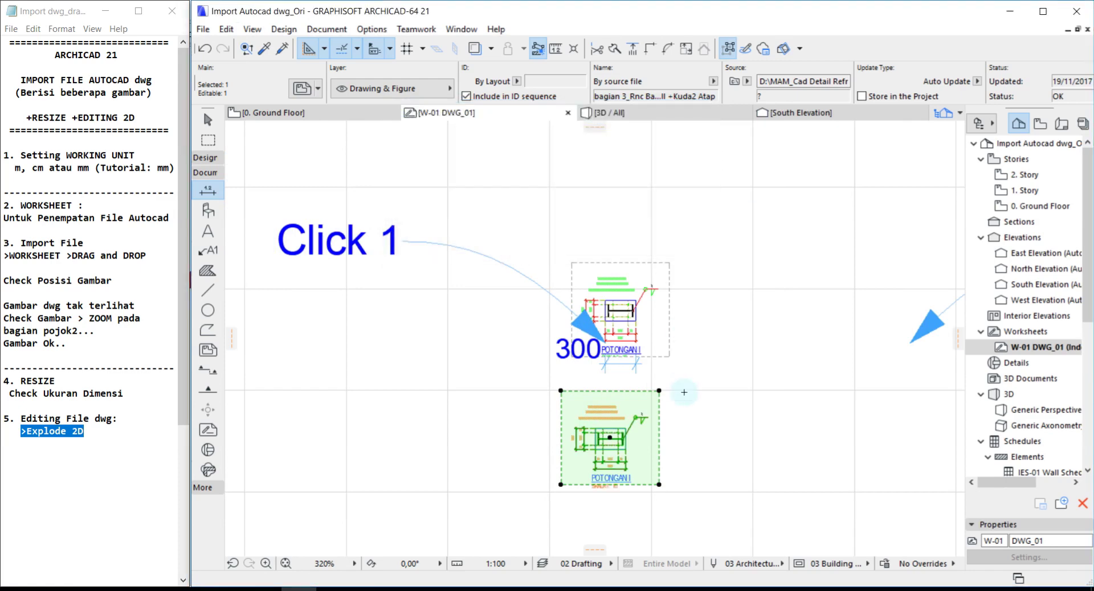
# Delete the SKALA 1:10 label from the exploded copy.
pyautogui.press('Escape')
pyautogui.scroll(3, 567, 484)
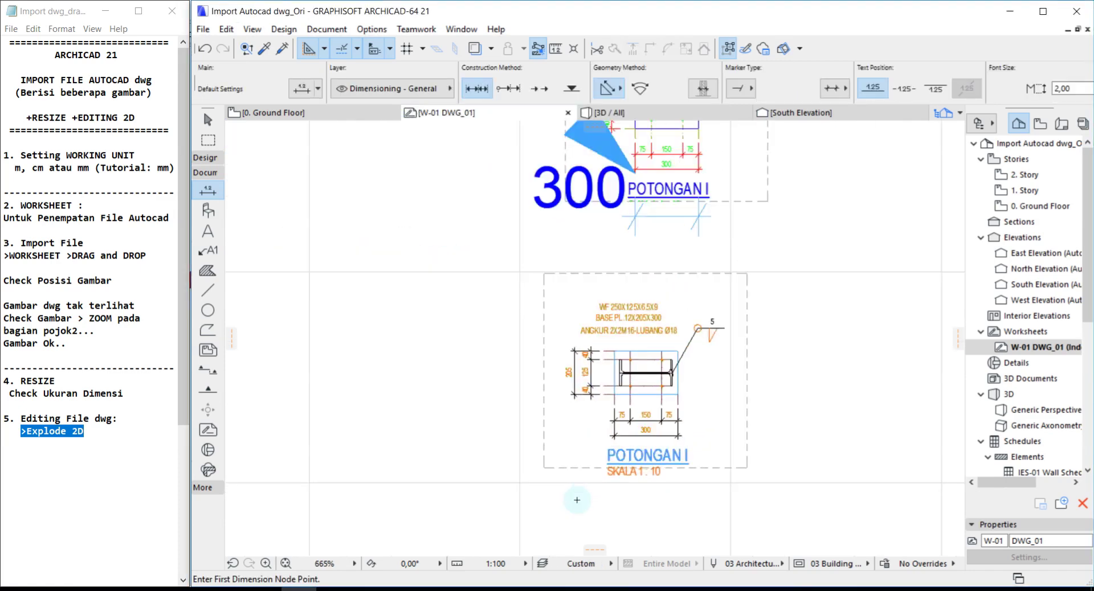
pyautogui.click(207, 120)
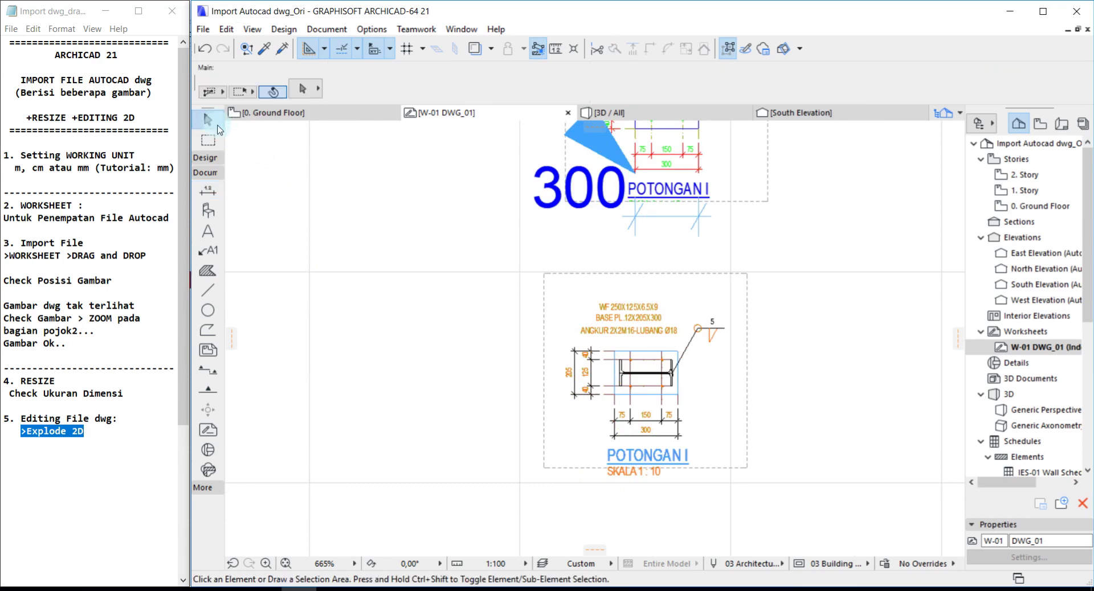
pyautogui.click(612, 476)
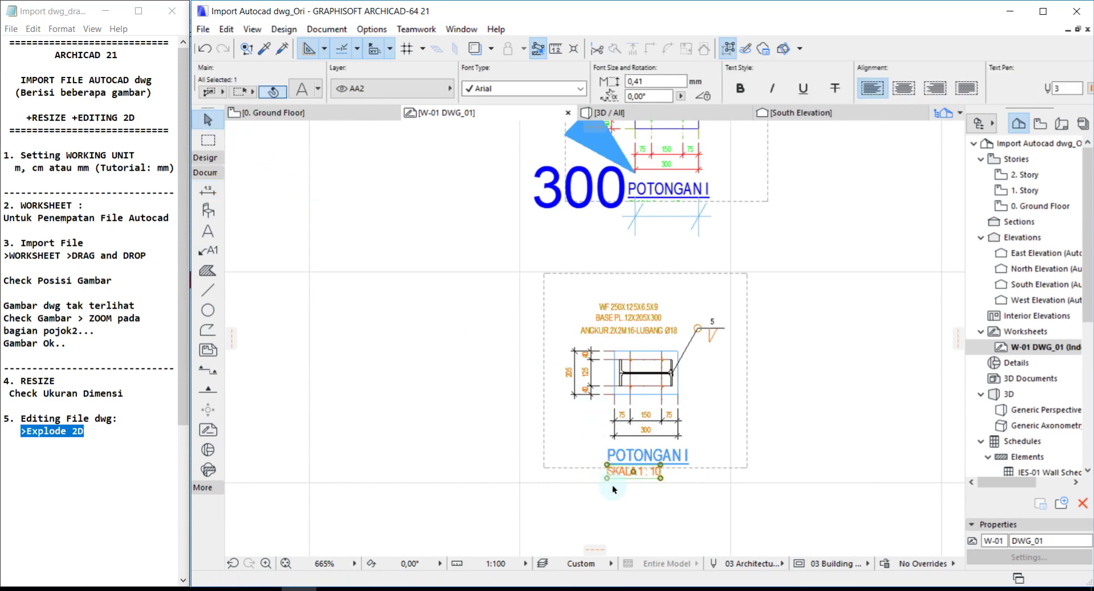
pyautogui.rightClick(613, 488)
pyautogui.click(642, 355)
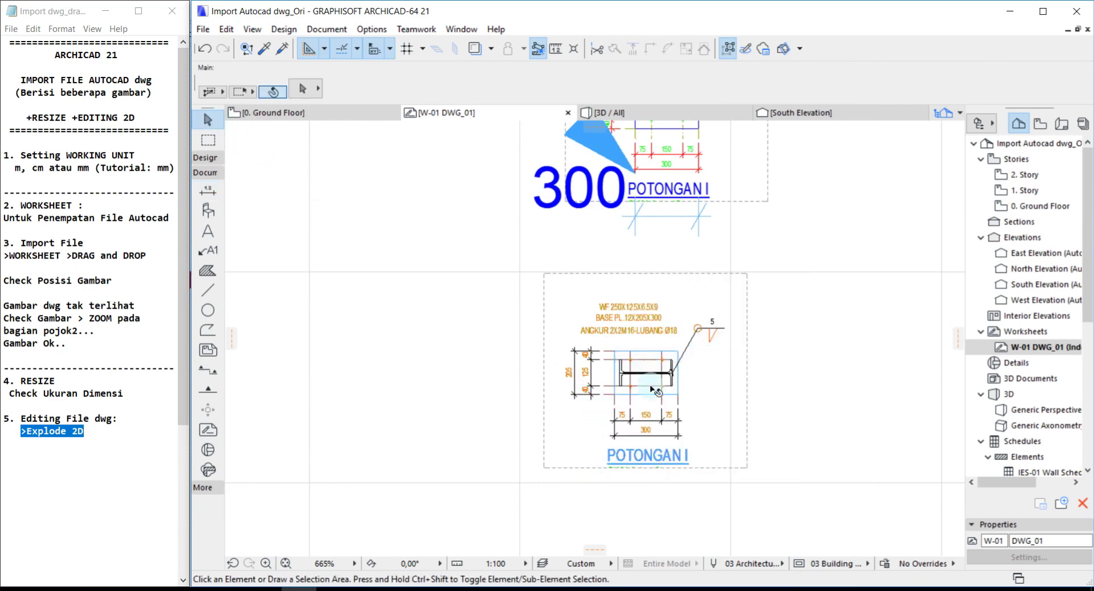
pyautogui.scroll(3, 652, 402)
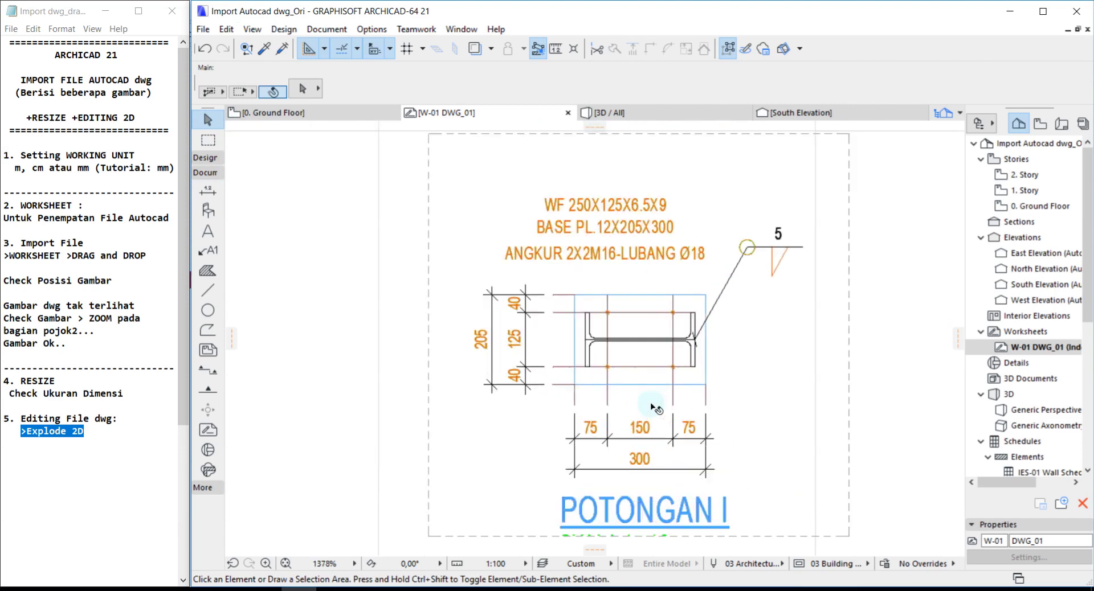
# Give the base plate outline lines a green pen.
pyautogui.click(698, 386)
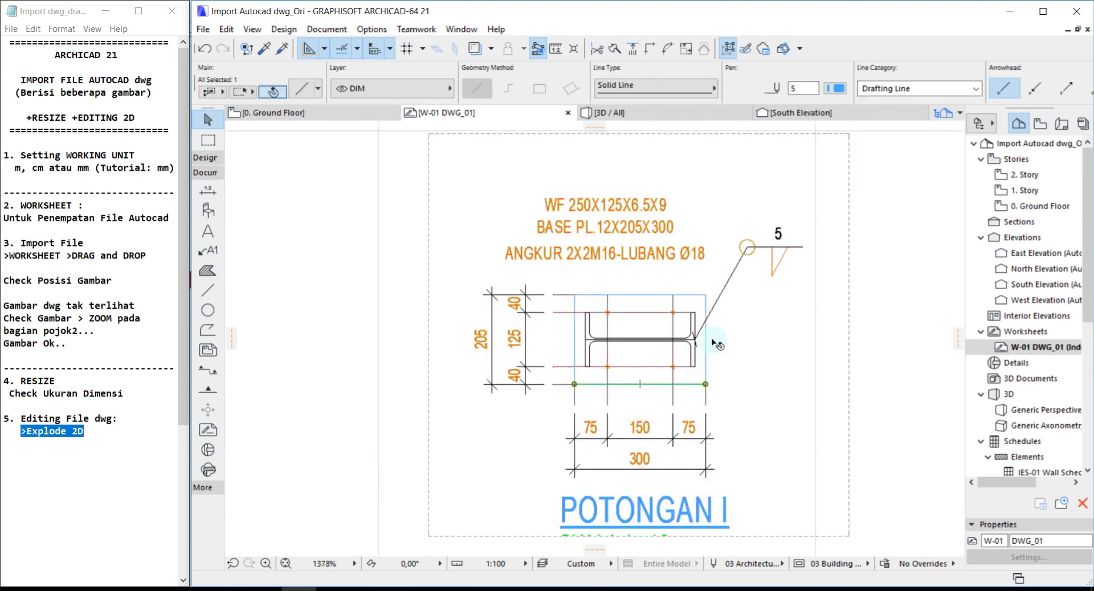
pyautogui.keyDown('shift'); pyautogui.click(706, 337); pyautogui.keyUp('shift')
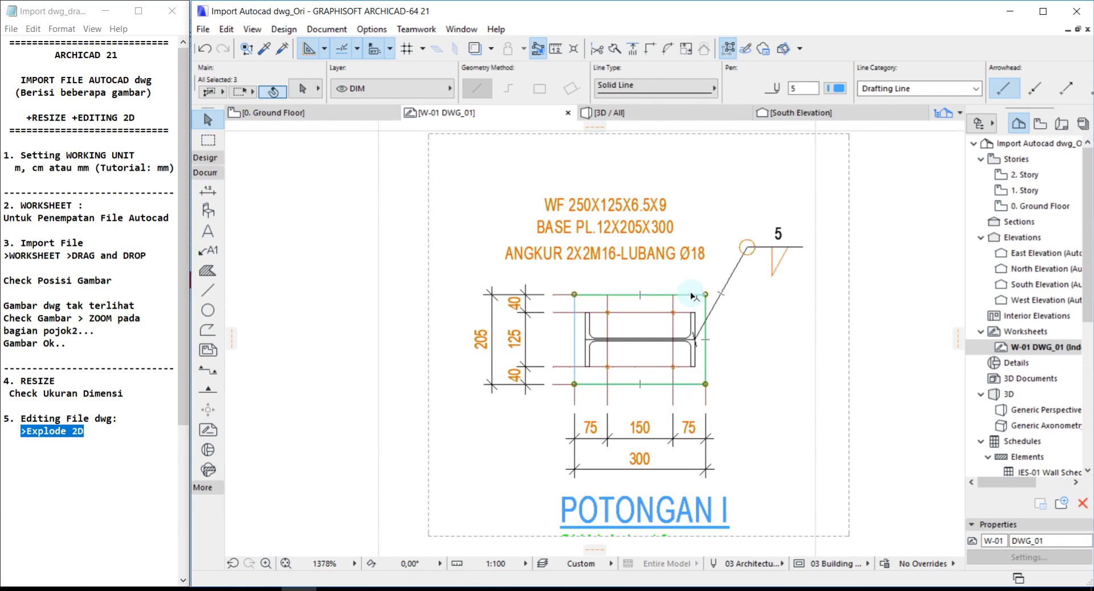
pyautogui.keyDown('shift'); pyautogui.click(574, 310); pyautogui.keyUp('shift')
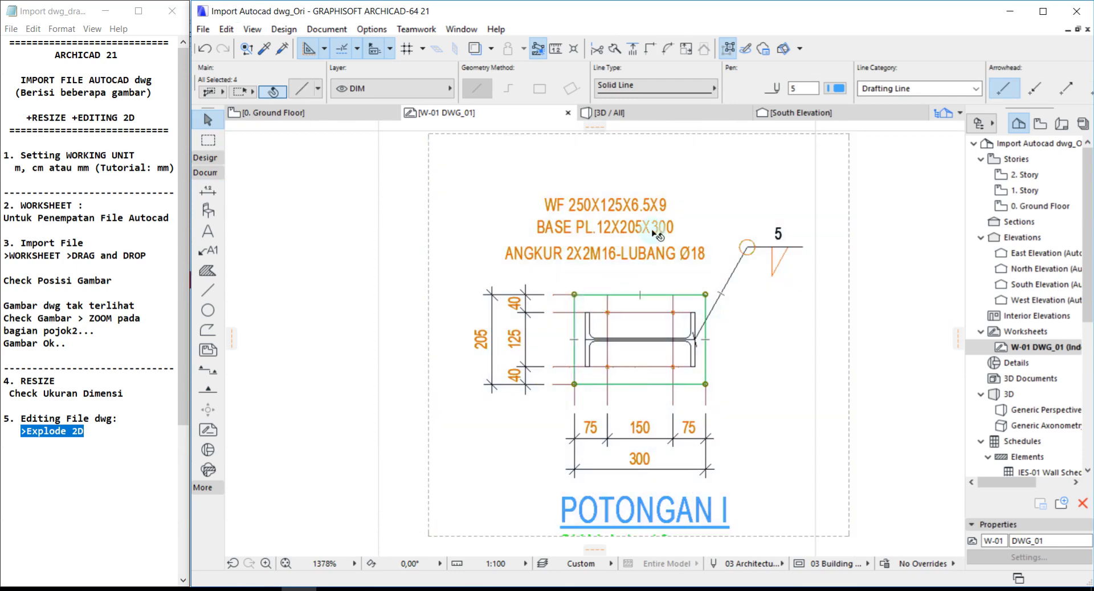
pyautogui.click(836, 88)
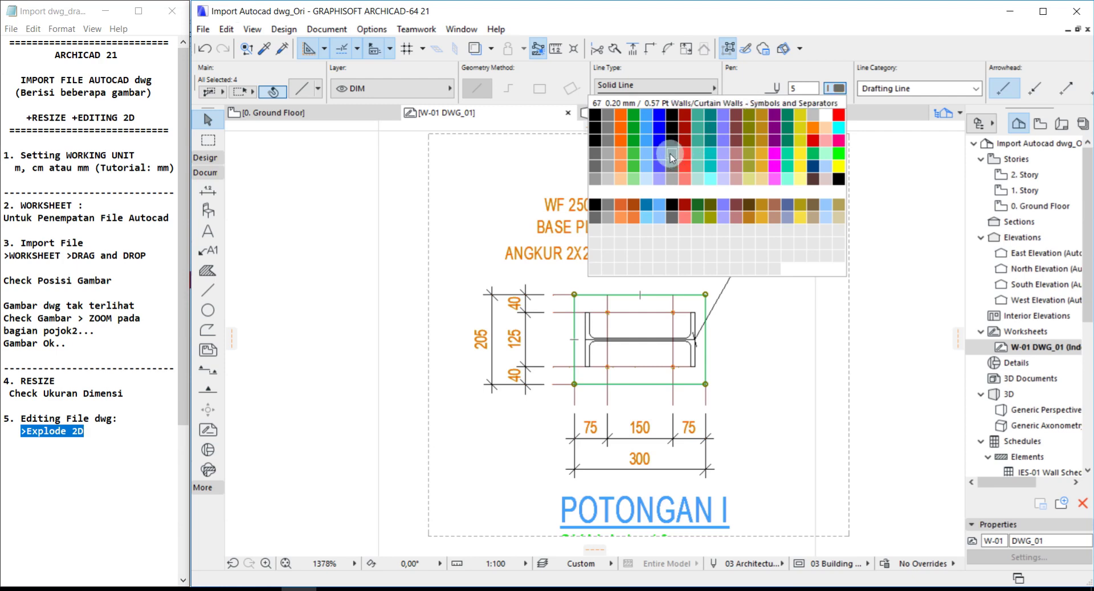
pyautogui.click(631, 143)
pyautogui.click(868, 300)
pyautogui.scroll(-2, 573, 345)
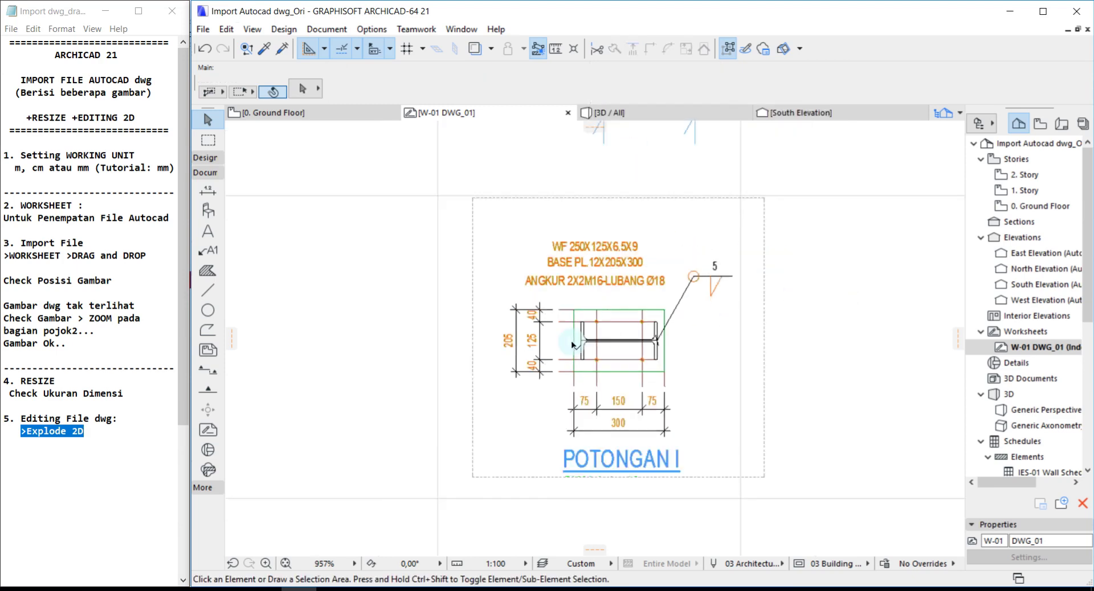
pyautogui.scroll(-1, 573, 345)
pyautogui.click(102, 436)
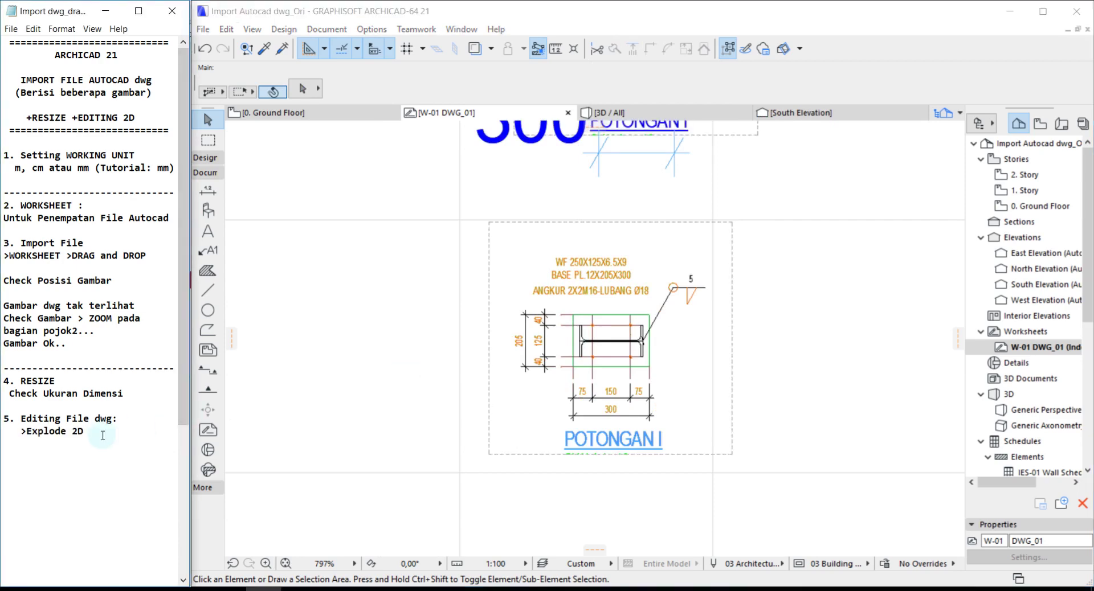